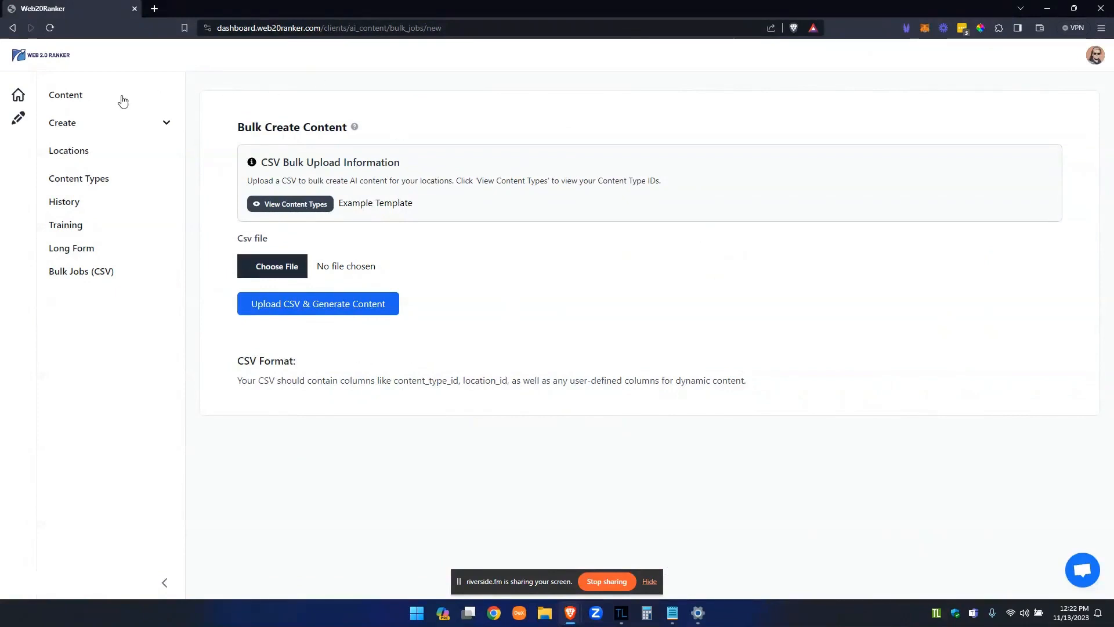
# Step: Start a new bulk generation from the list of CSV bulk jobs and hide the screen-sharing notice
pyautogui.click(67, 127)
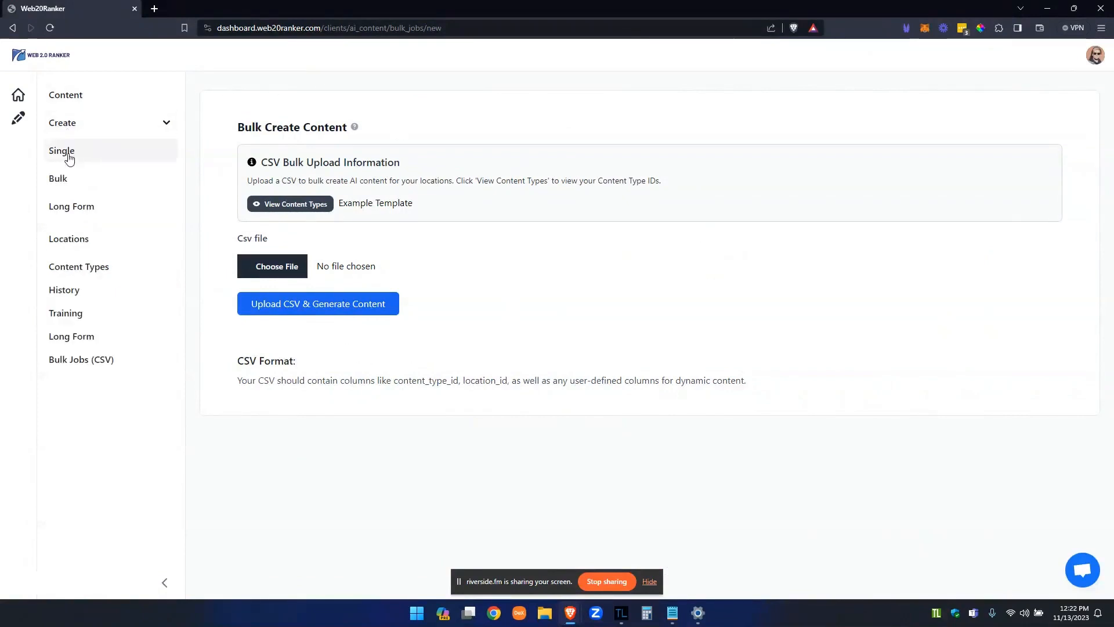
pyautogui.click(64, 179)
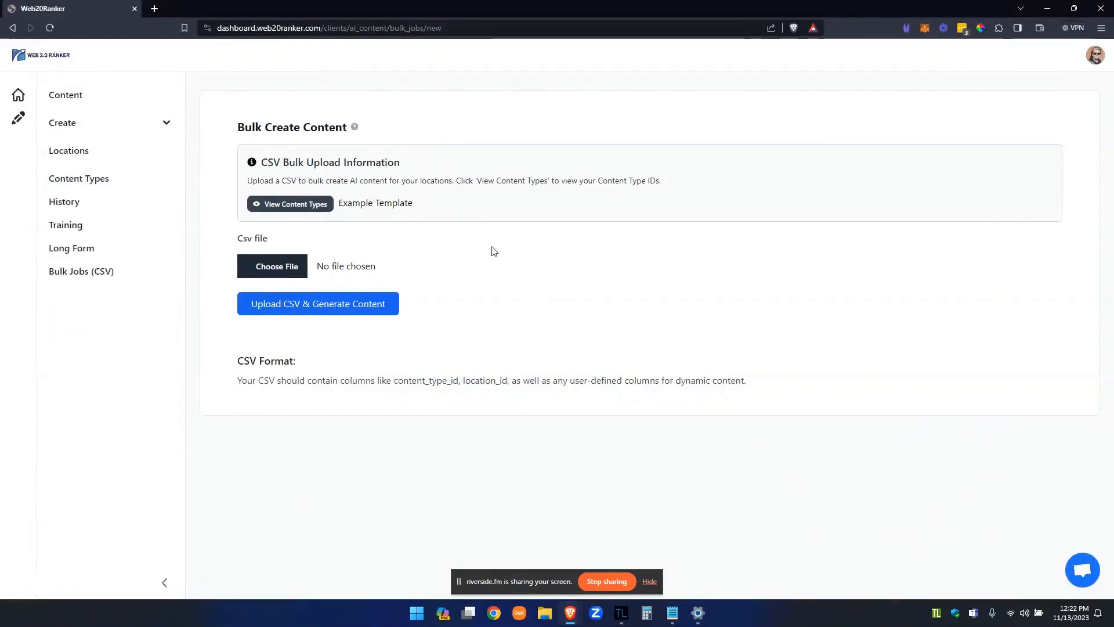
pyautogui.click(80, 280)
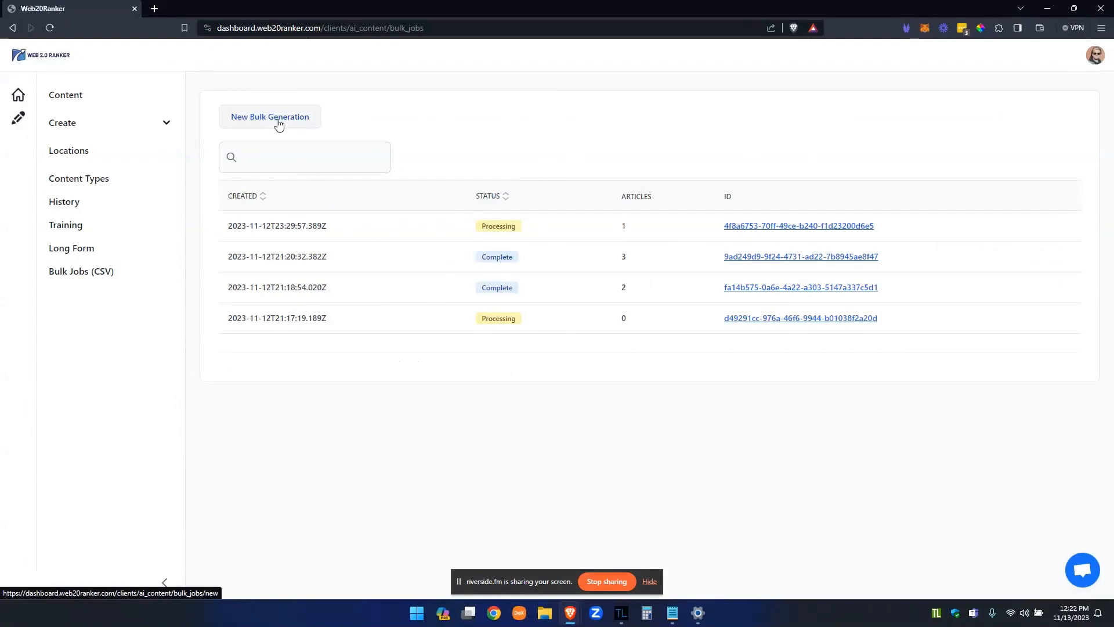
pyautogui.click(272, 125)
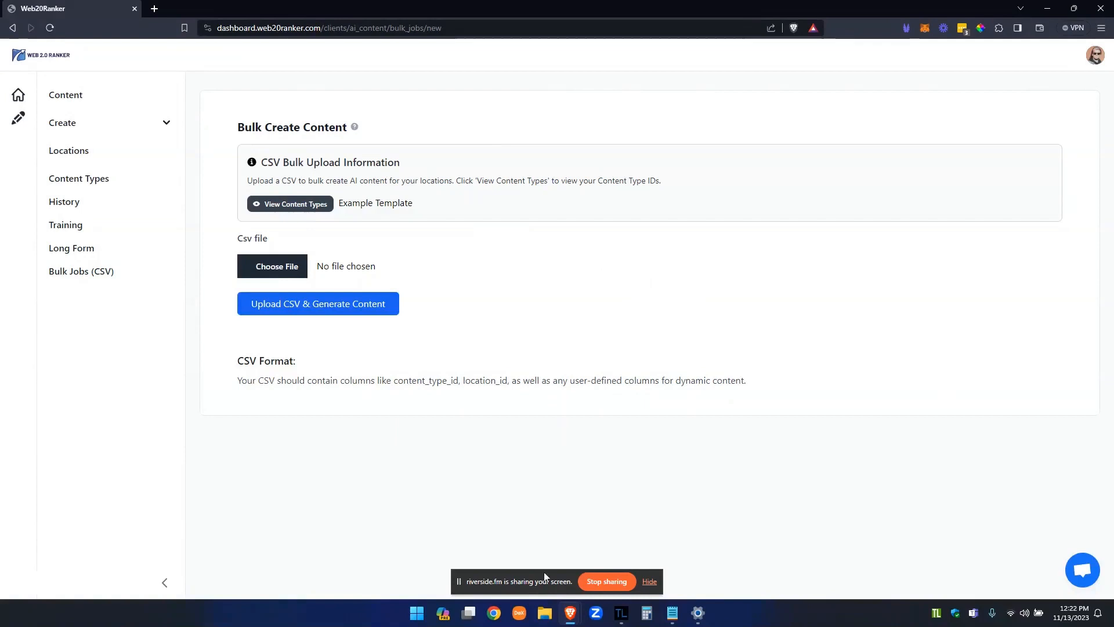
pyautogui.click(650, 581)
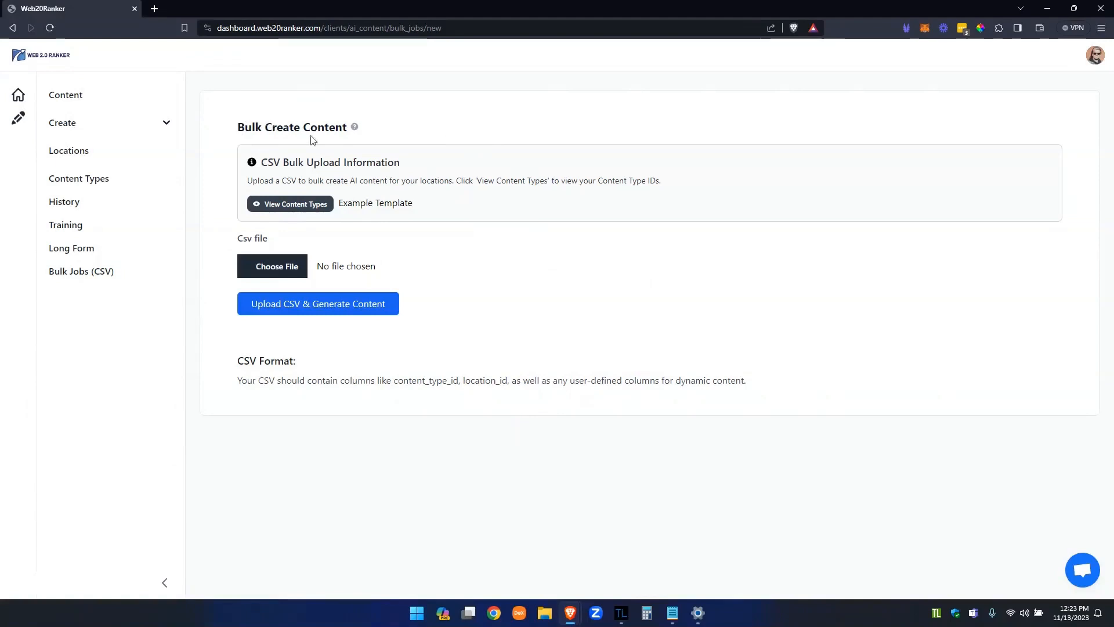
# Step: Examine the content type IDs and variables of the system templates and custom content templates
pyautogui.moveTo(264, 163); pyautogui.dragTo(455, 204)
pyautogui.click(460, 209)
pyautogui.click(267, 204)
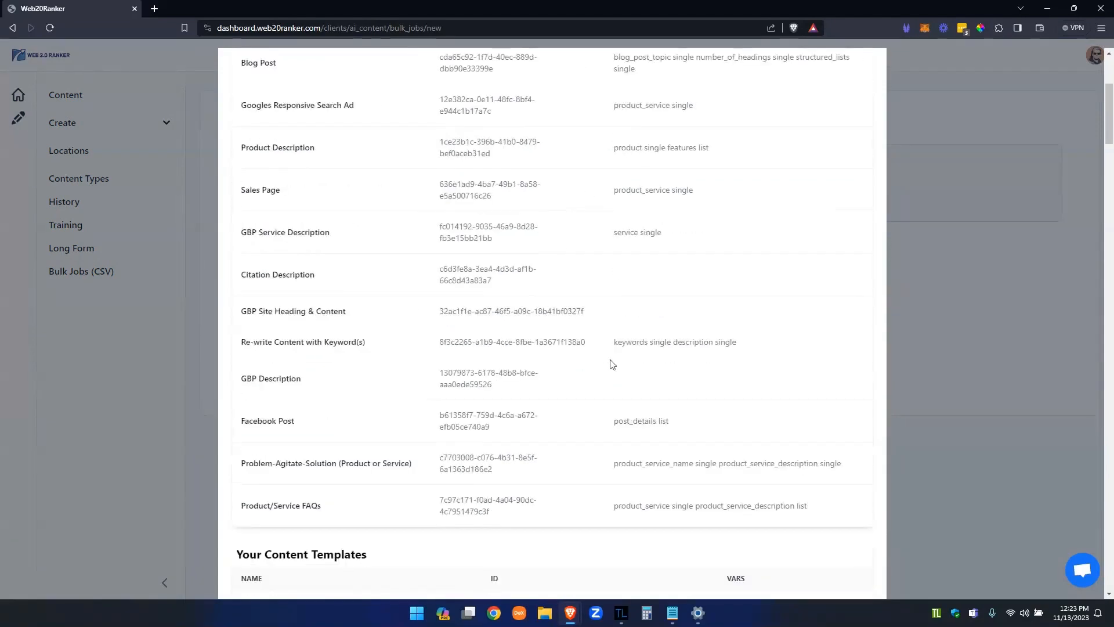
pyautogui.scroll(-4, 612, 386)
pyautogui.scroll(-4, 516, 174)
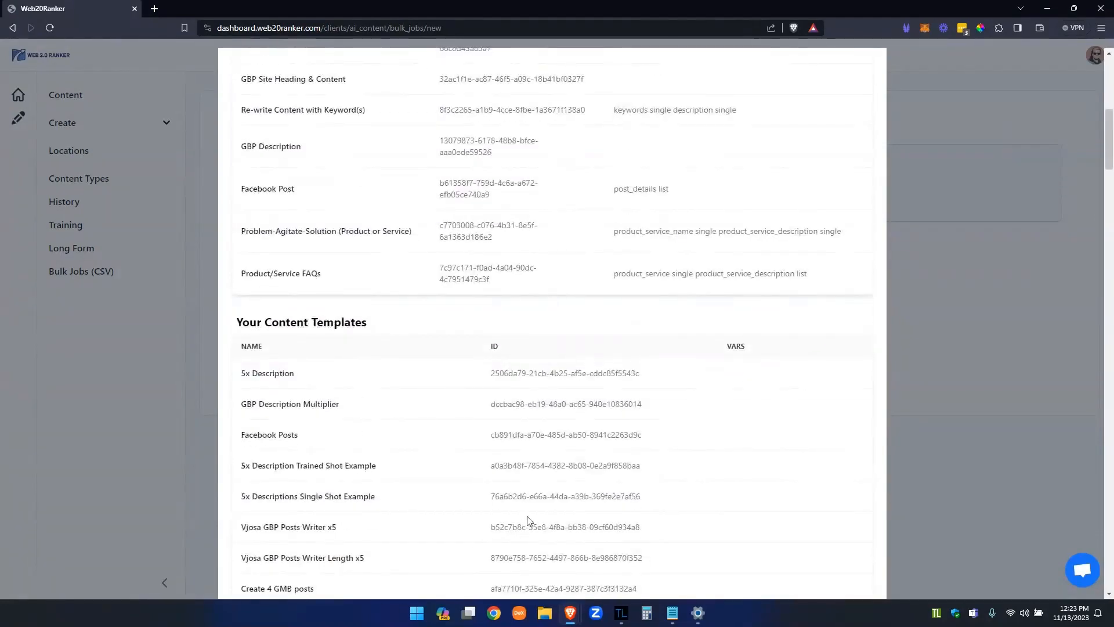
pyautogui.scroll(3, 604, 525)
pyautogui.scroll(2, 603, 522)
pyautogui.scroll(-4, 667, 441)
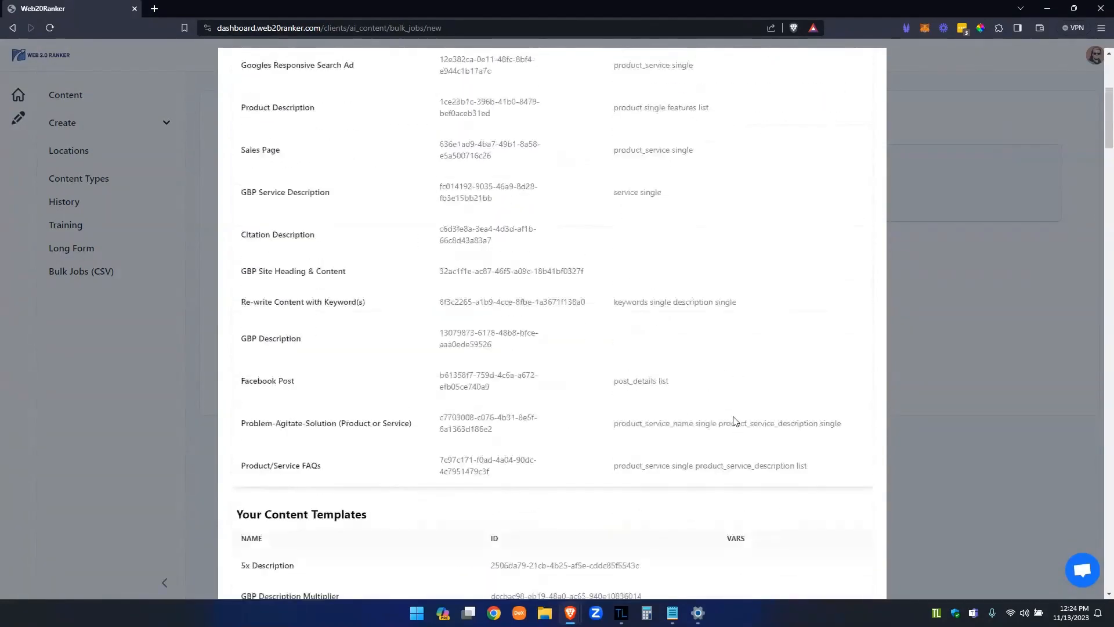
pyautogui.scroll(7, 596, 355)
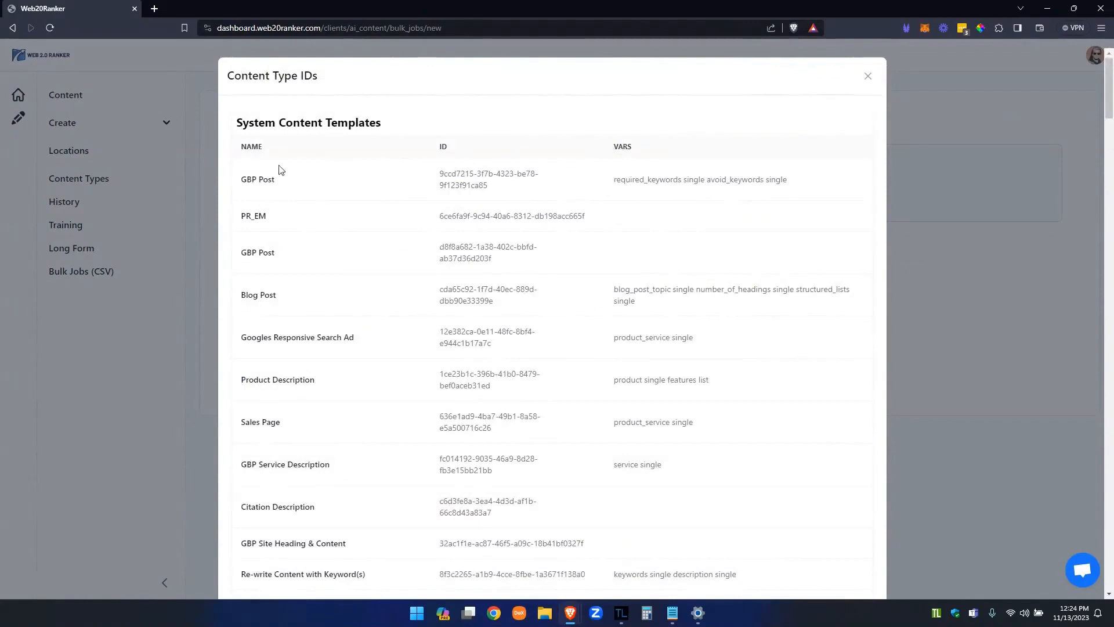
pyautogui.moveTo(248, 144); pyautogui.dragTo(278, 318)
pyautogui.click(492, 334)
pyautogui.click(868, 77)
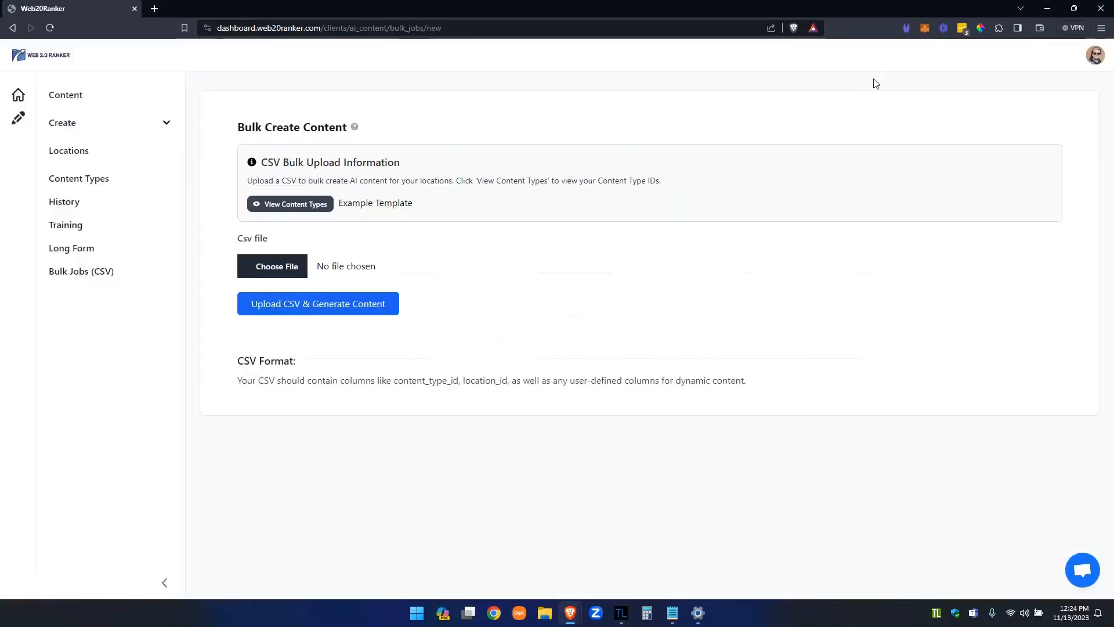
# Step: Open the Omni Digital location and examine the product and features fields of the Product Description content type
pyautogui.click(92, 152)
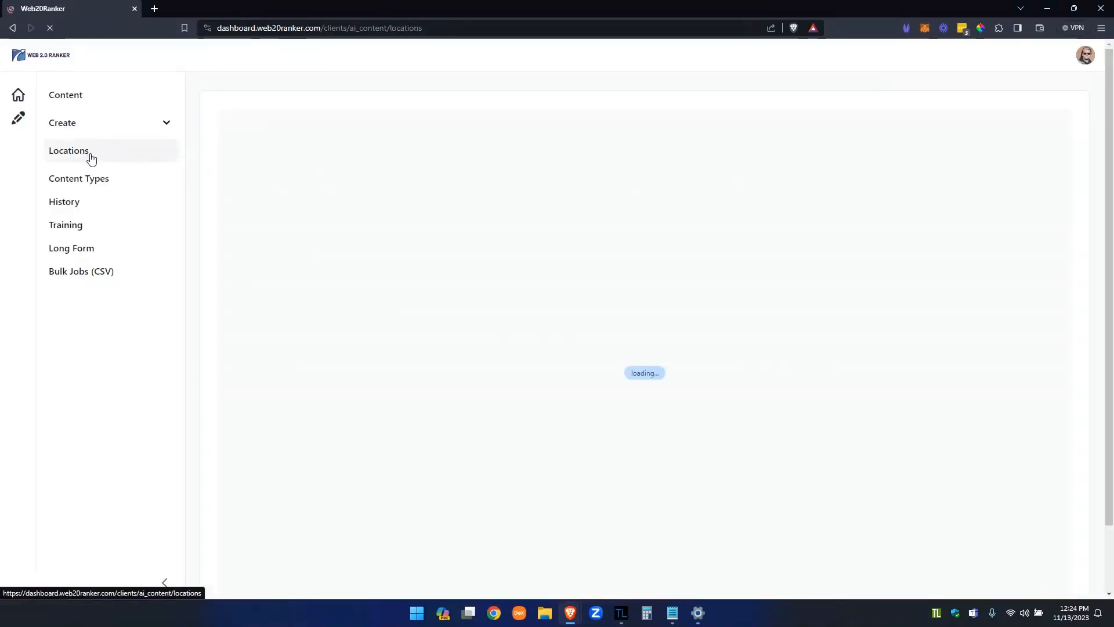
pyautogui.click(255, 226)
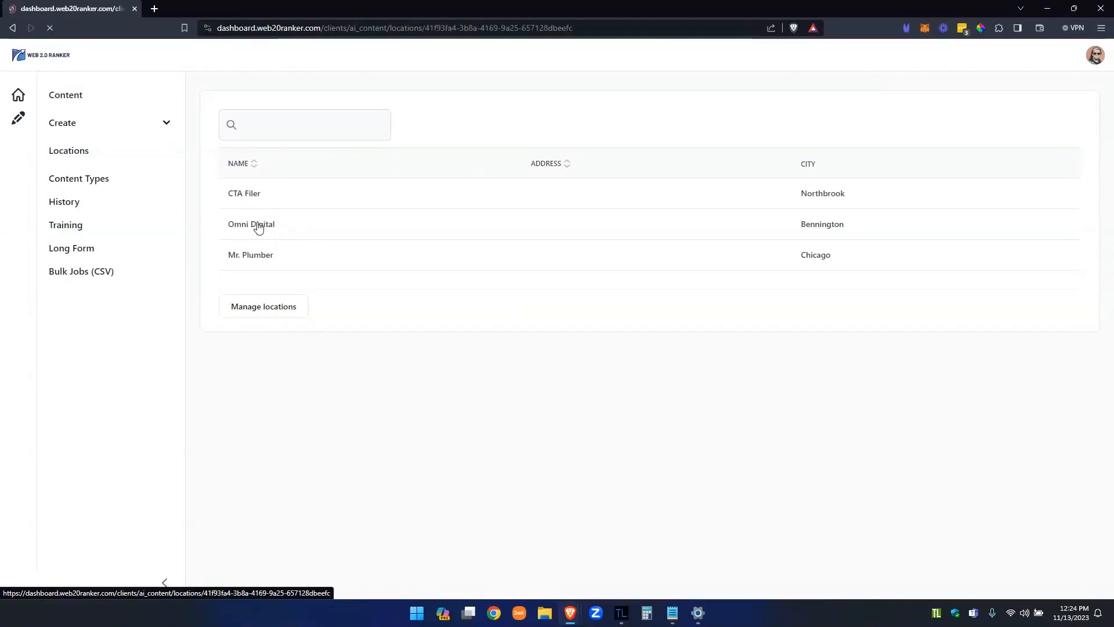
pyautogui.scroll(-3, 480, 152)
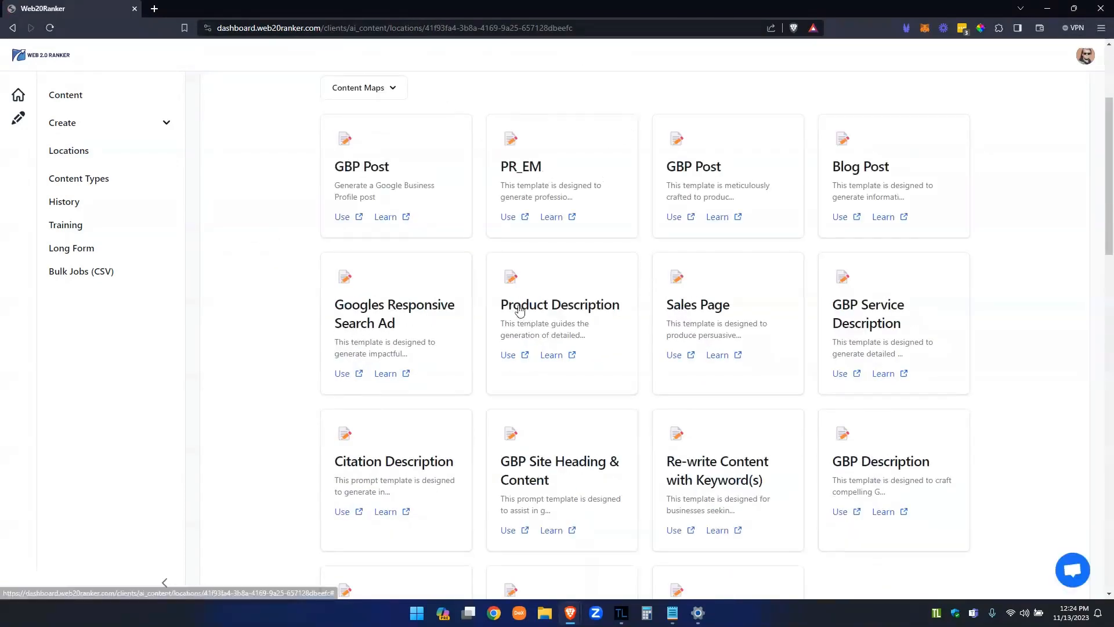
pyautogui.click(503, 355)
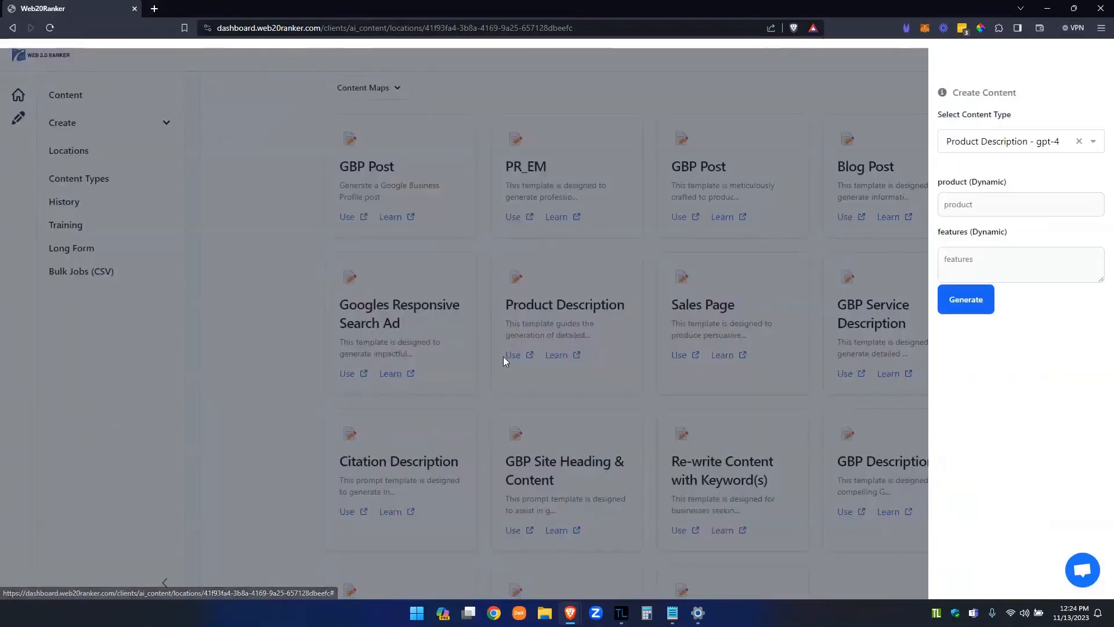
pyautogui.click(1003, 203)
pyautogui.click(982, 258)
pyautogui.click(984, 202)
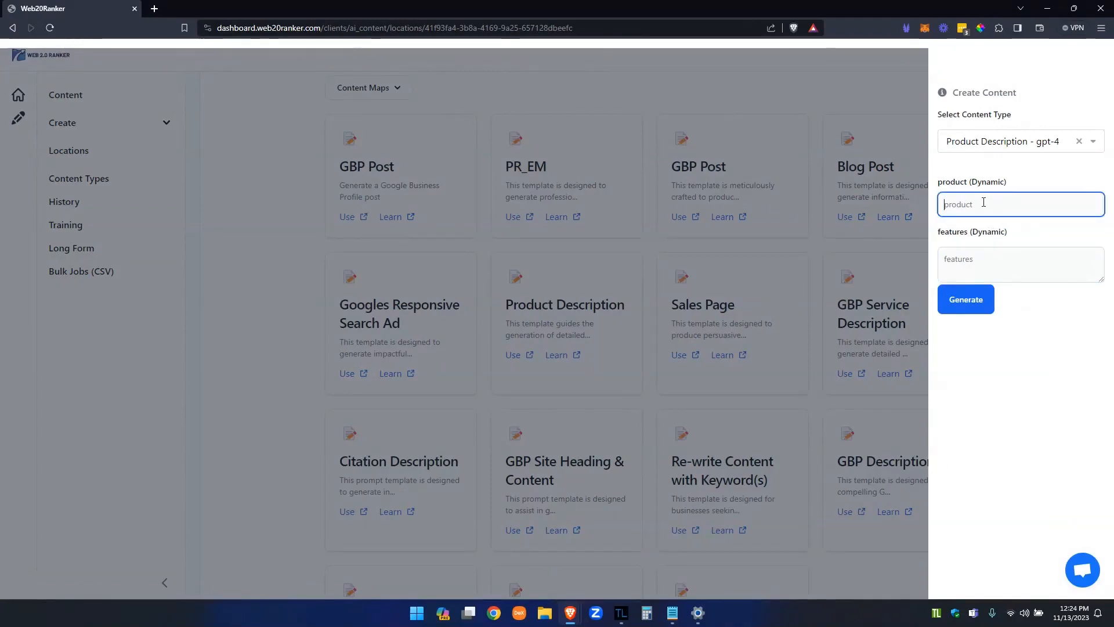
pyautogui.click(983, 267)
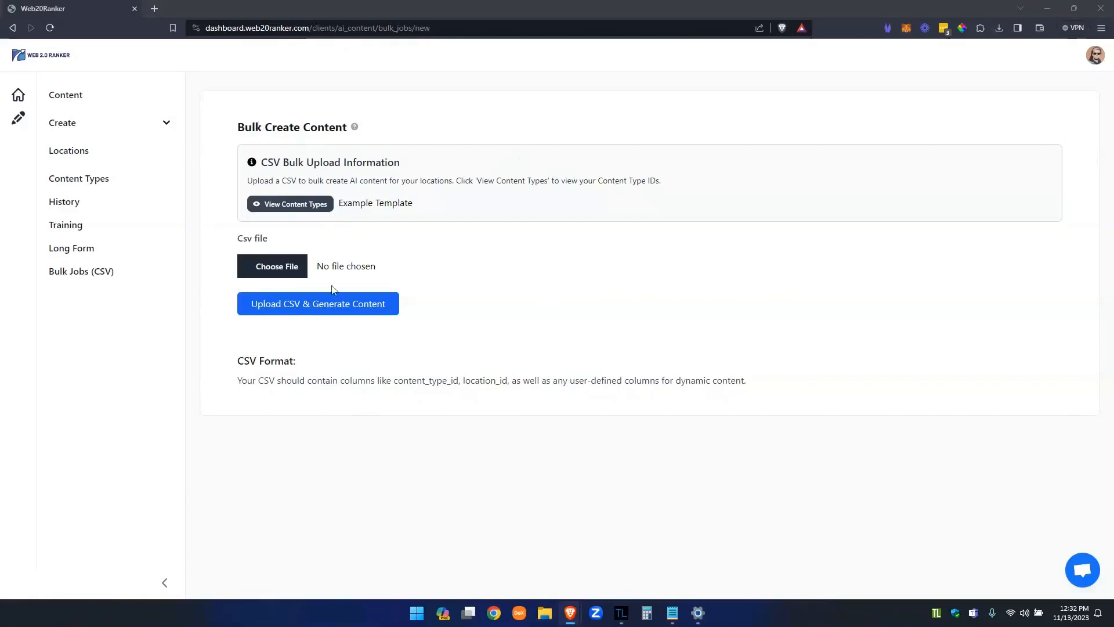
# Step: Review the content type IDs and the columns required by the CSV format note on the bulk creation page
pyautogui.click(291, 205)
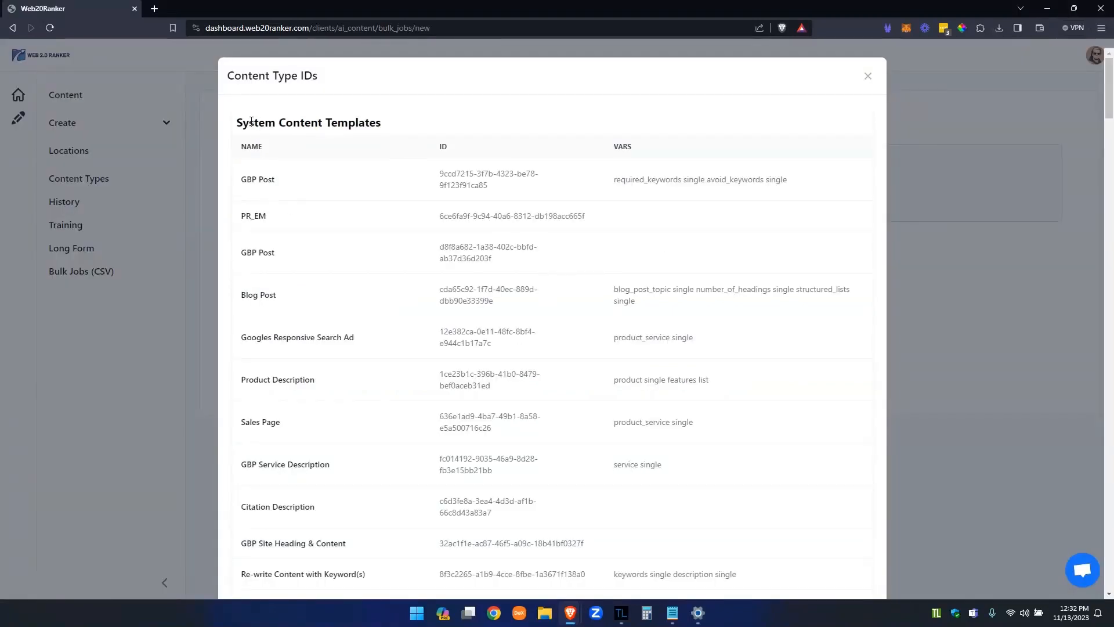
pyautogui.click(868, 76)
pyautogui.moveTo(238, 380); pyautogui.dragTo(757, 381)
pyautogui.click(396, 382)
pyautogui.click(393, 382)
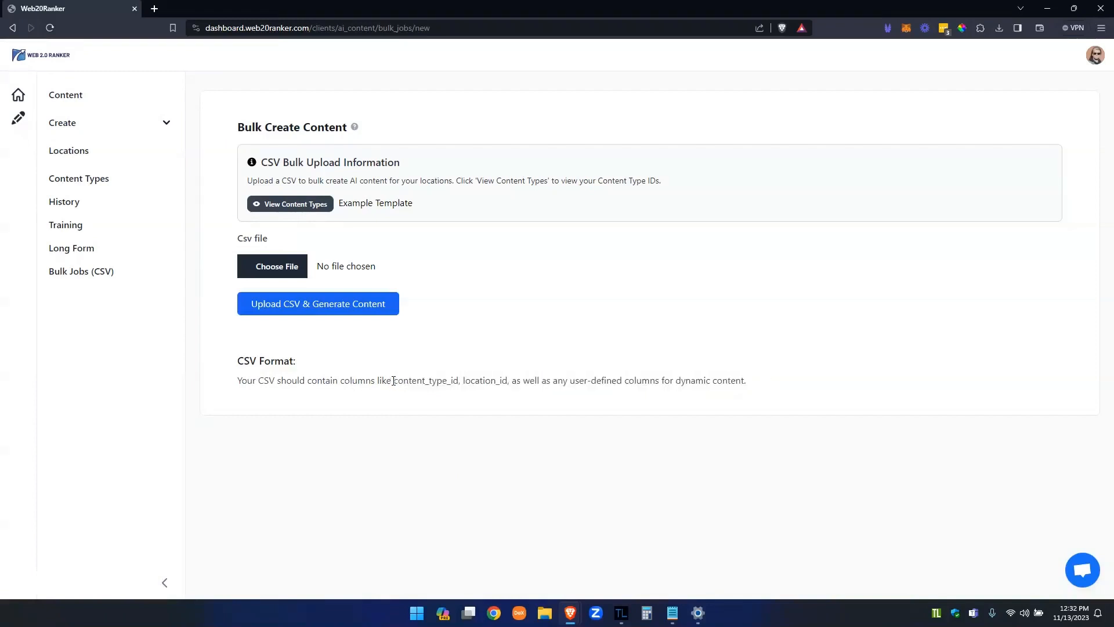
pyautogui.moveTo(393, 382); pyautogui.dragTo(510, 381)
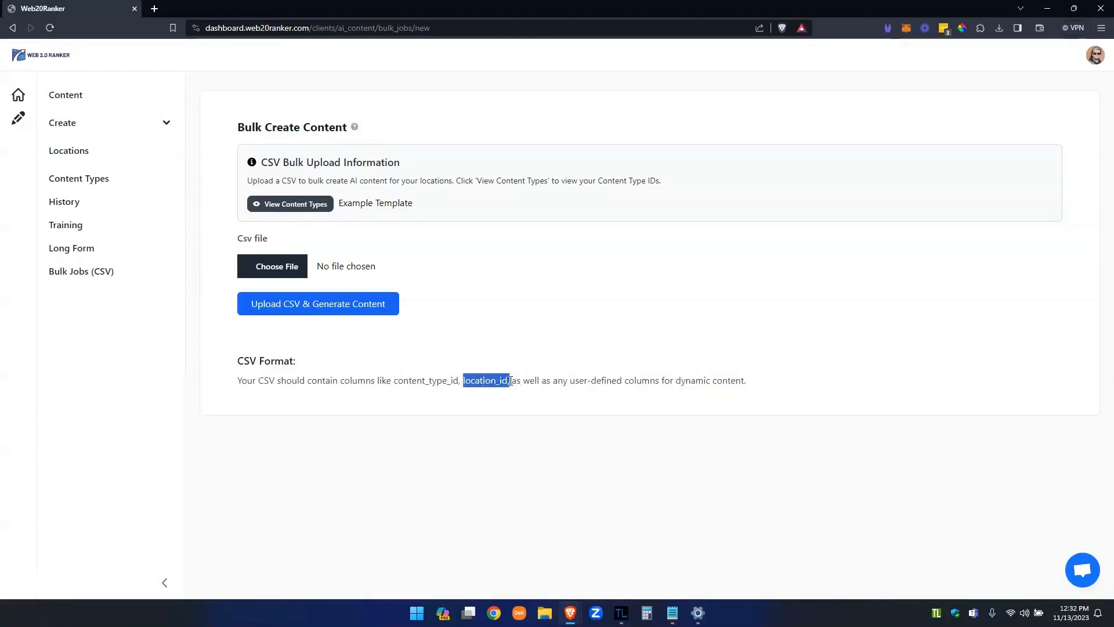
# Step: Place the dashboard beside the biz desc sheet in Google Sheets and enter the header content_type_id in cell A1
pyautogui.moveTo(680, 3); pyautogui.dragTo(1, 258)
pyautogui.click(910, 258)
pyautogui.click(911, 259)
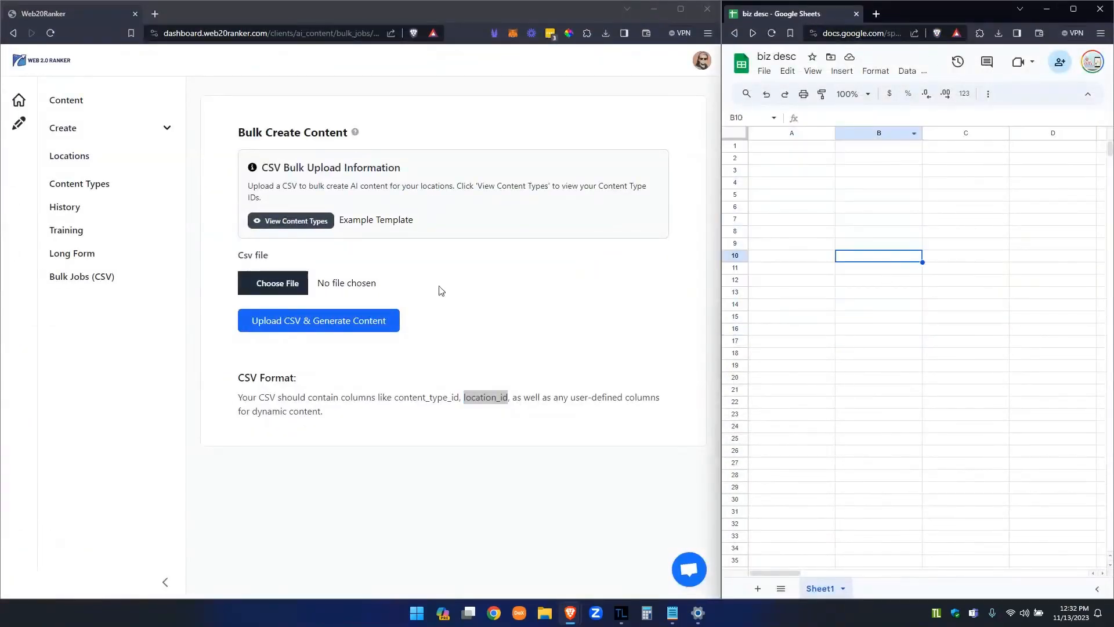
pyautogui.click(401, 397)
pyautogui.moveTo(400, 397); pyautogui.dragTo(453, 399)
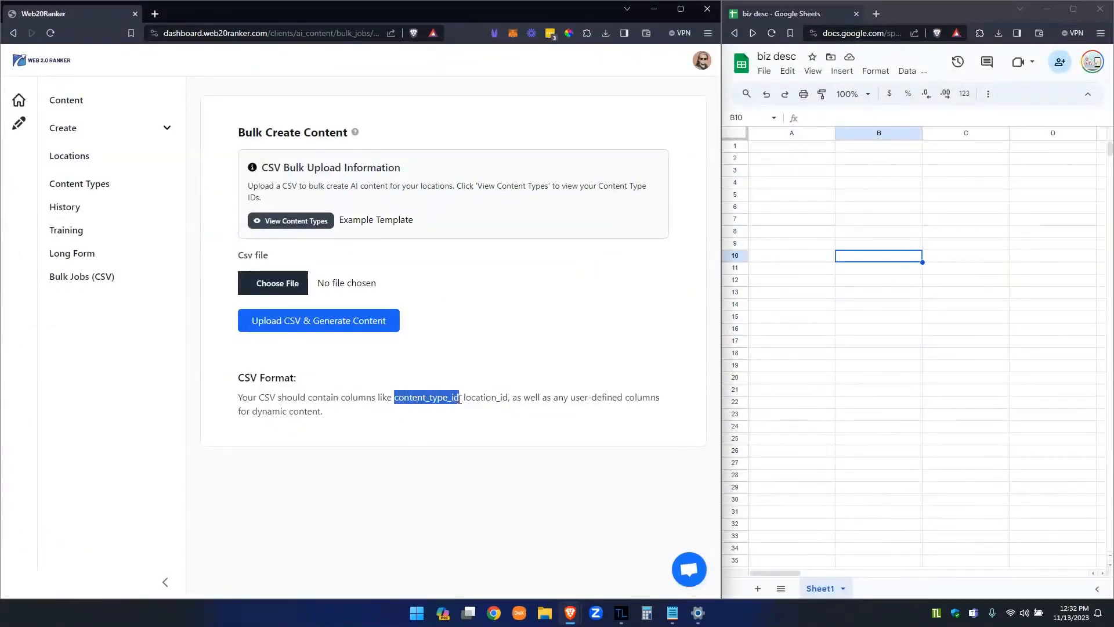
pyautogui.click(810, 147)
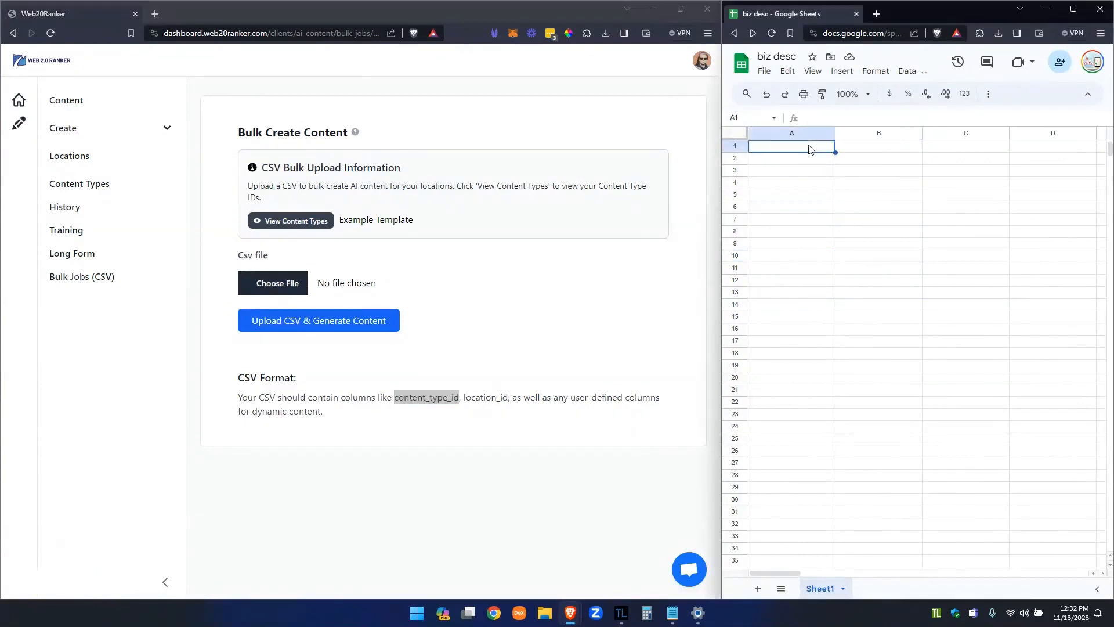
pyautogui.write('content_type_id')
pyautogui.click(813, 243)
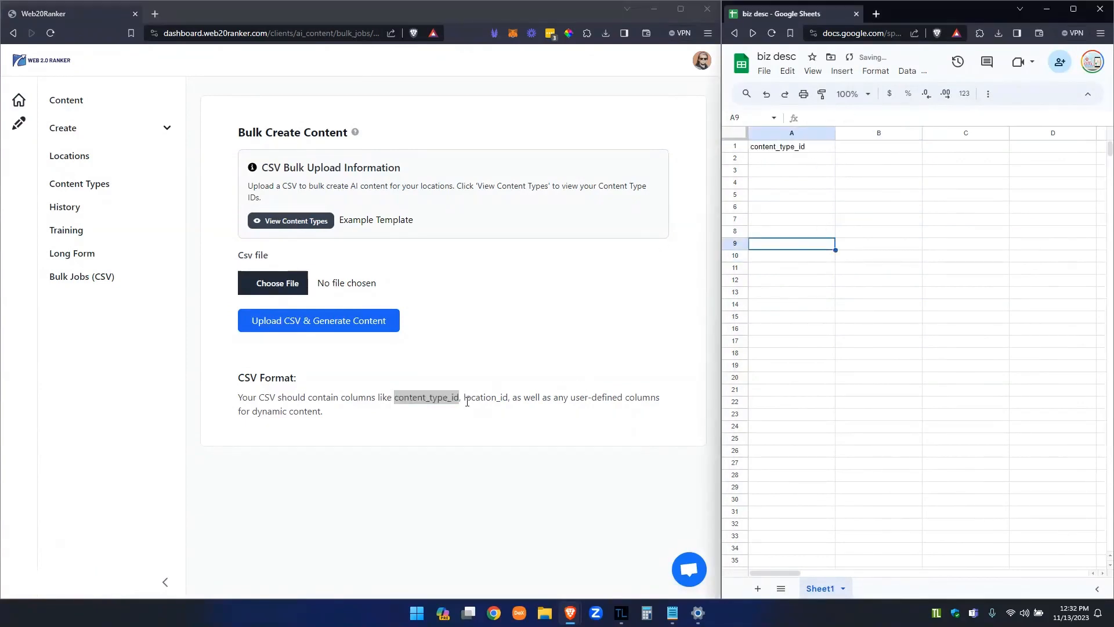
# Step: Copy location_id from the CSV format note into cell B1 as the second column header
pyautogui.moveTo(464, 398); pyautogui.dragTo(508, 398)
pyautogui.hotkey('ctrl', 'c')
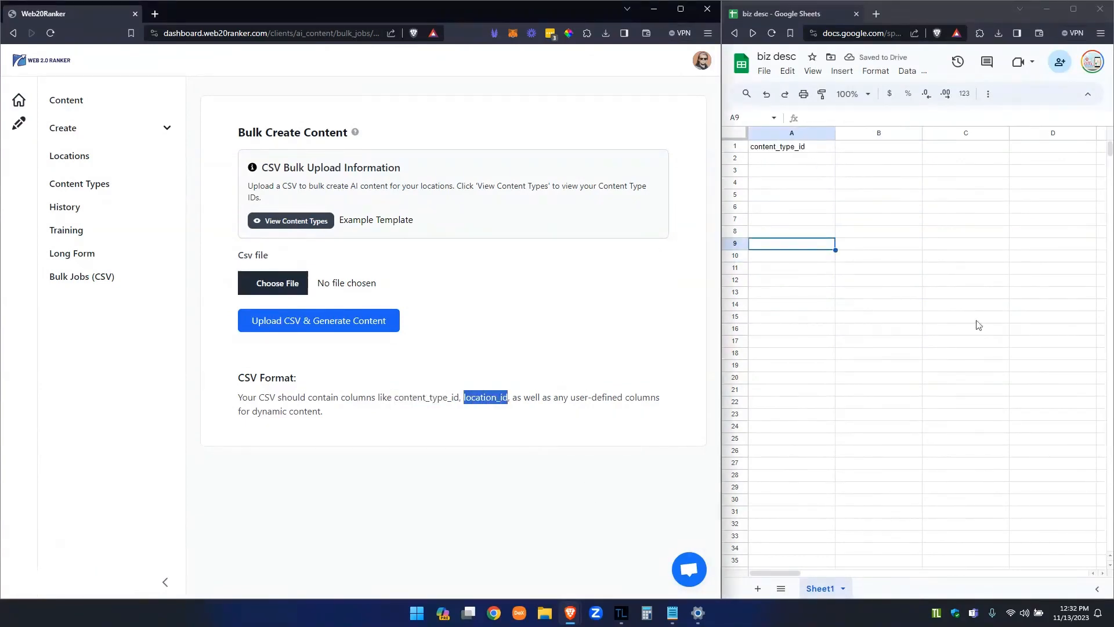
pyautogui.doubleClick(868, 145)
pyautogui.hotkey('ctrl', 'v')
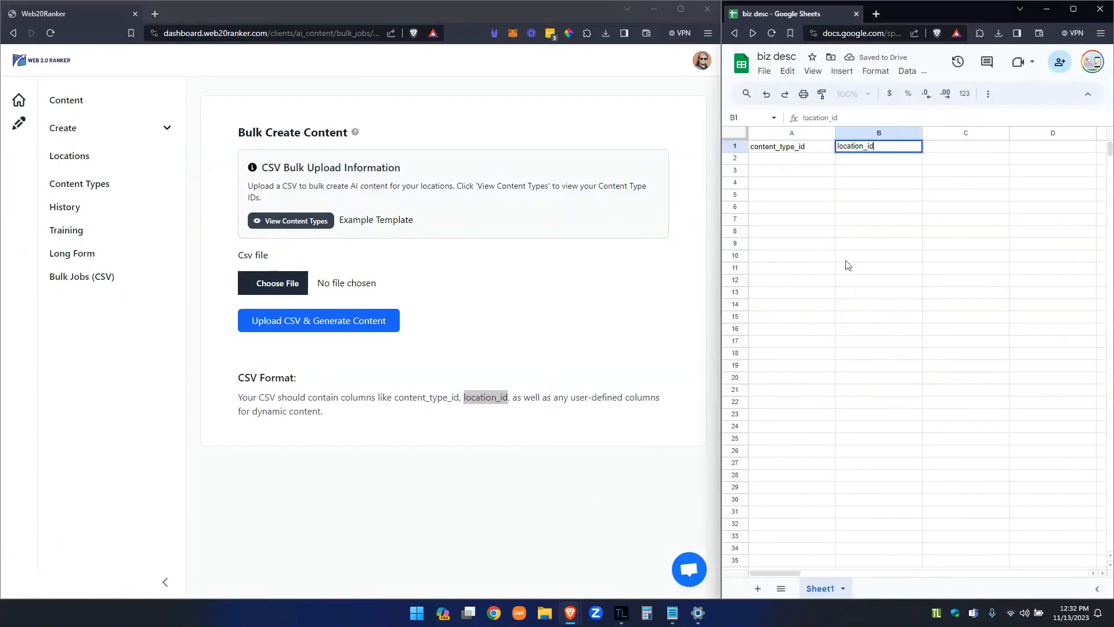
pyautogui.click(866, 223)
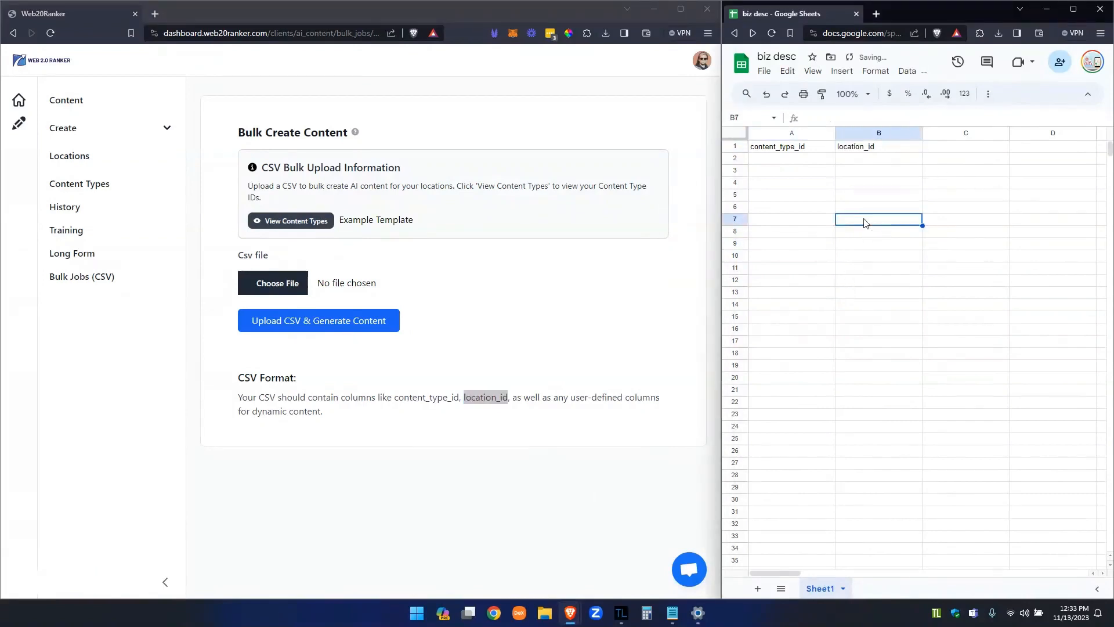
pyautogui.click(798, 148)
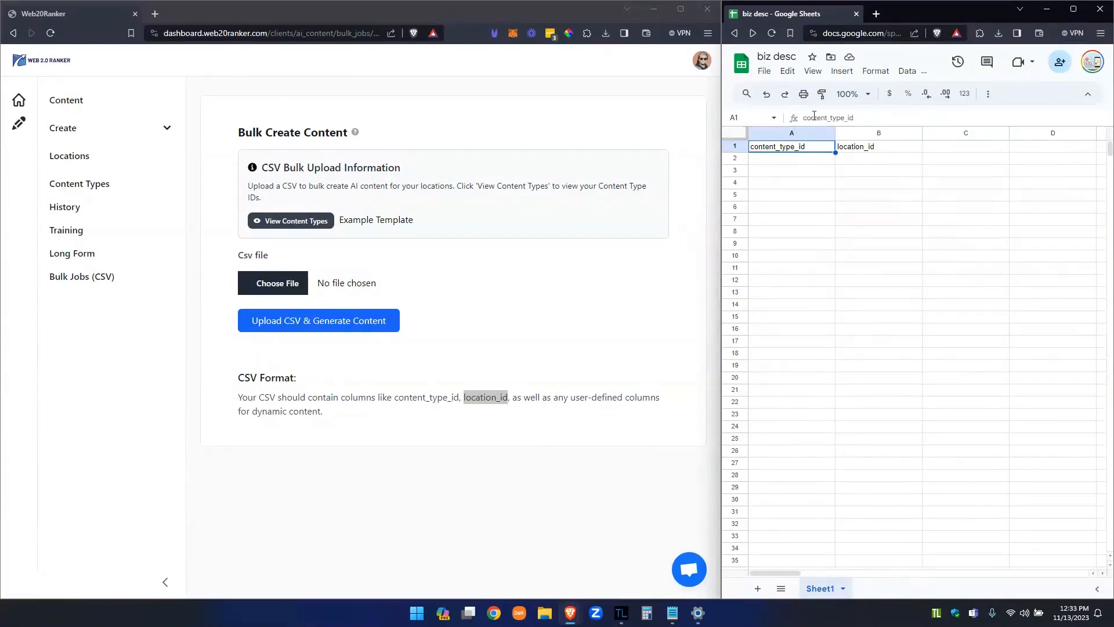
pyautogui.click(884, 148)
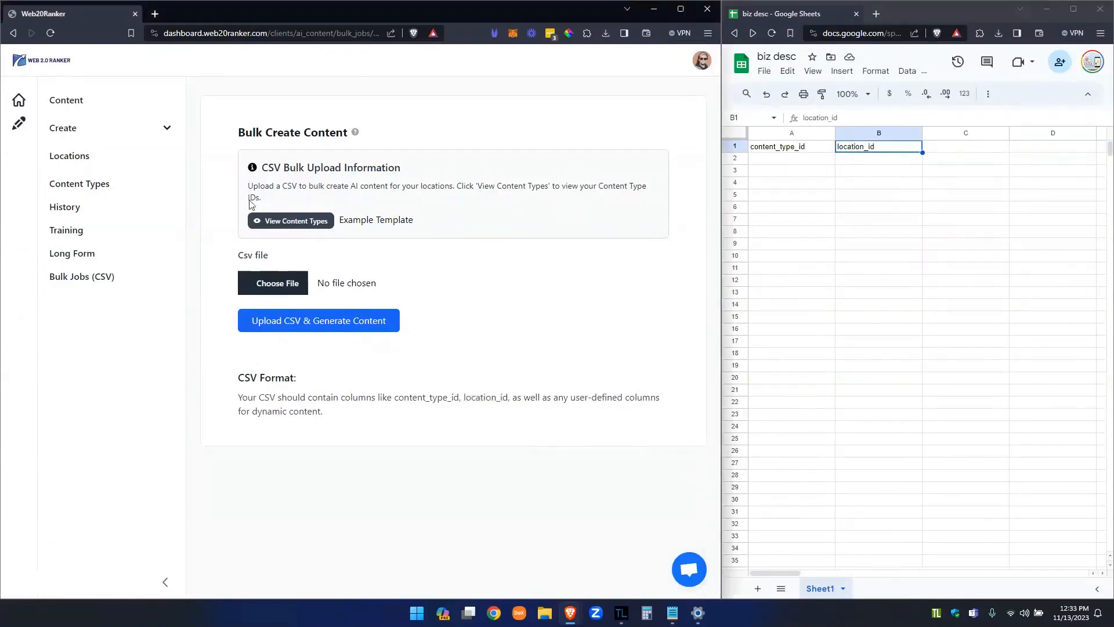
# Step: Copy the Citation Description template's content type ID into cell A2 and widen column A to fit it
pyautogui.click(289, 221)
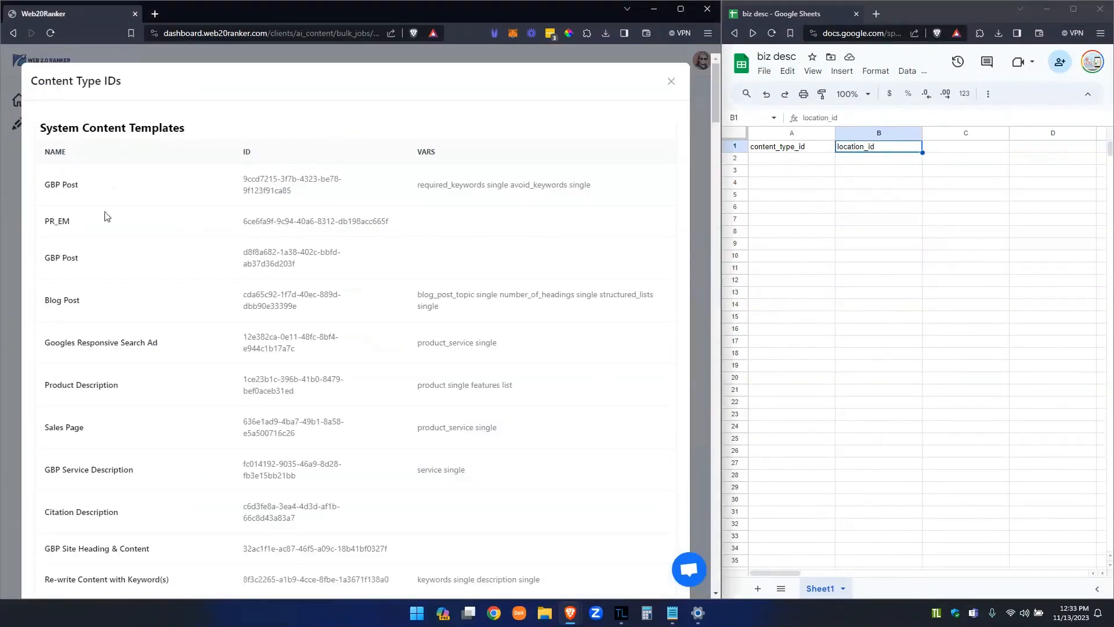
pyautogui.moveTo(45, 515); pyautogui.dragTo(123, 519)
pyautogui.tripleClick(301, 525)
pyautogui.hotkey('ctrl', 'c')
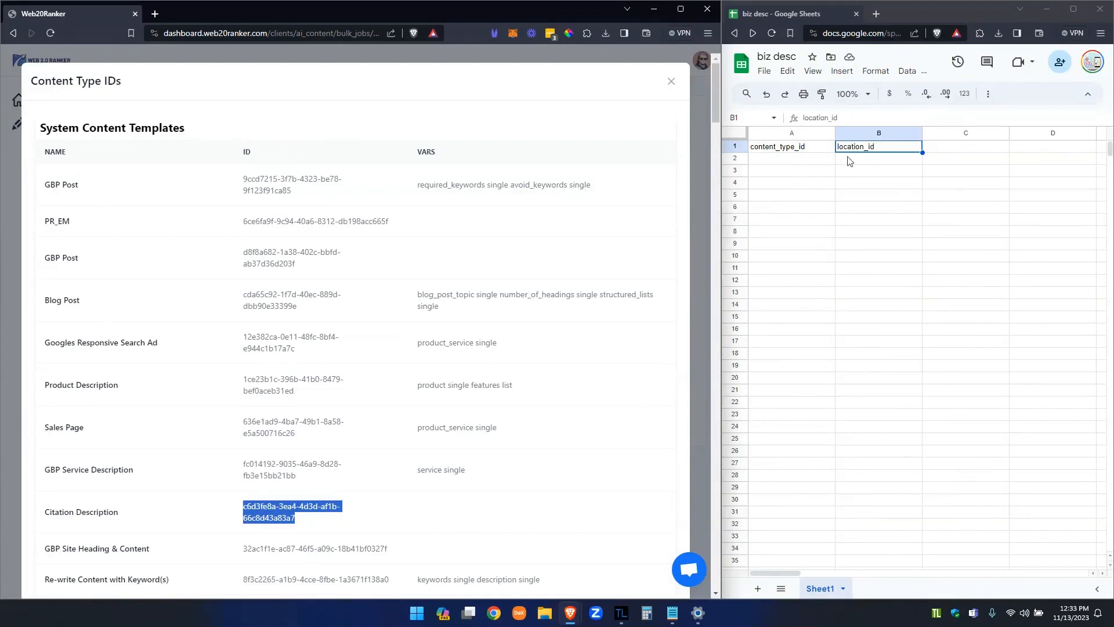
pyautogui.doubleClick(784, 161)
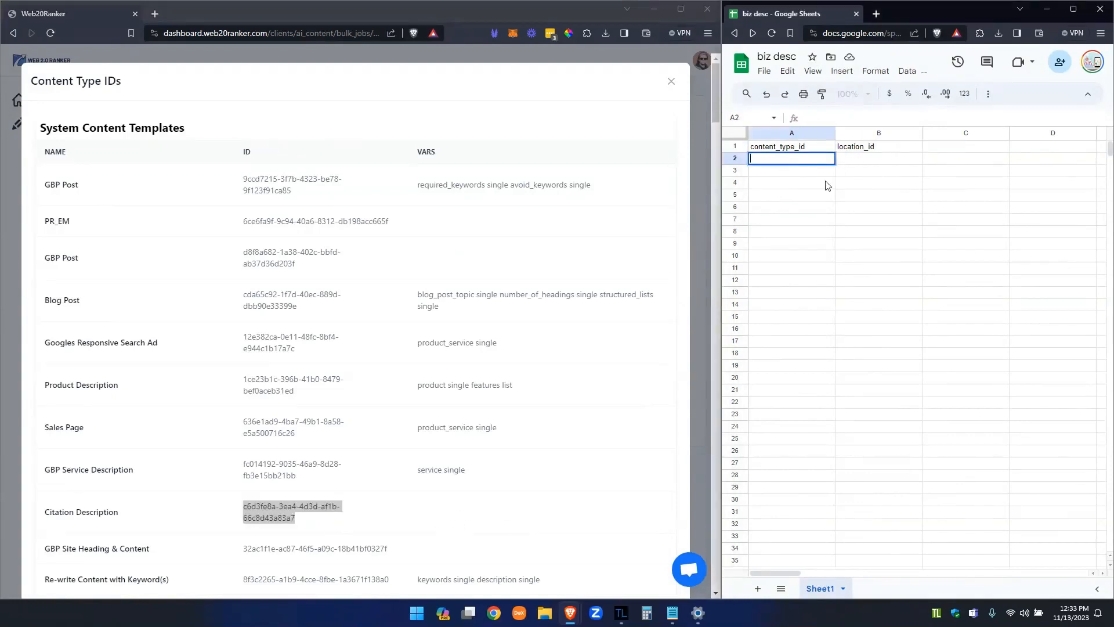
pyautogui.hotkey('ctrl', 'v')
pyautogui.moveTo(836, 134); pyautogui.dragTo(917, 134)
pyautogui.click(892, 199)
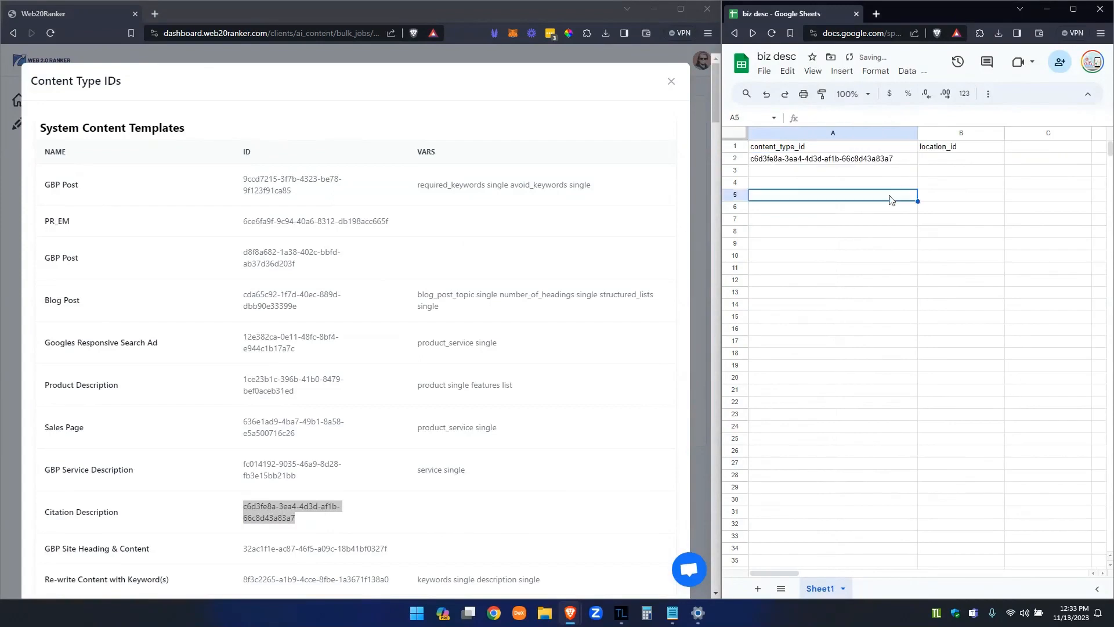
# Step: Fill the content type ID from cell A2 down through cell A11
pyautogui.click(895, 162)
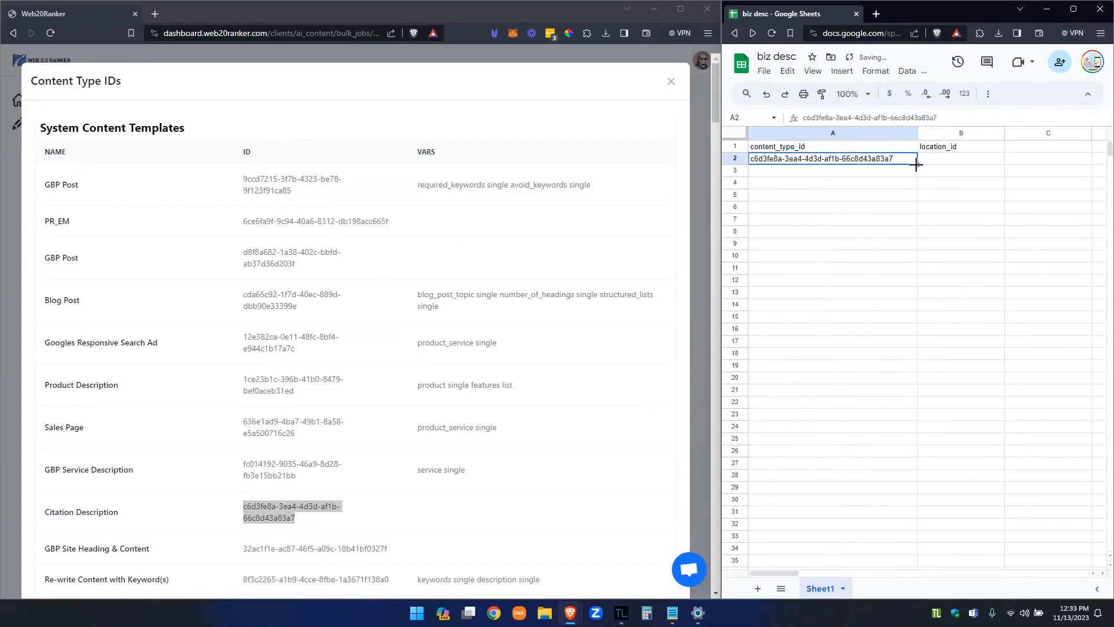
pyautogui.moveTo(916, 165); pyautogui.dragTo(914, 270)
pyautogui.moveTo(879, 164); pyautogui.dragTo(883, 270)
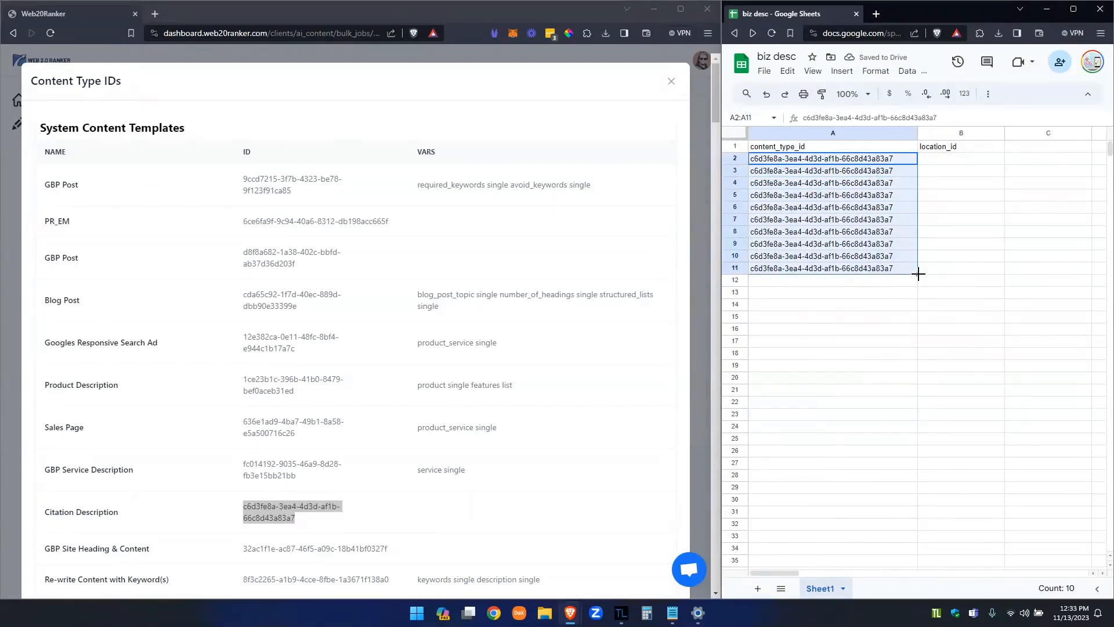
pyautogui.click(885, 269)
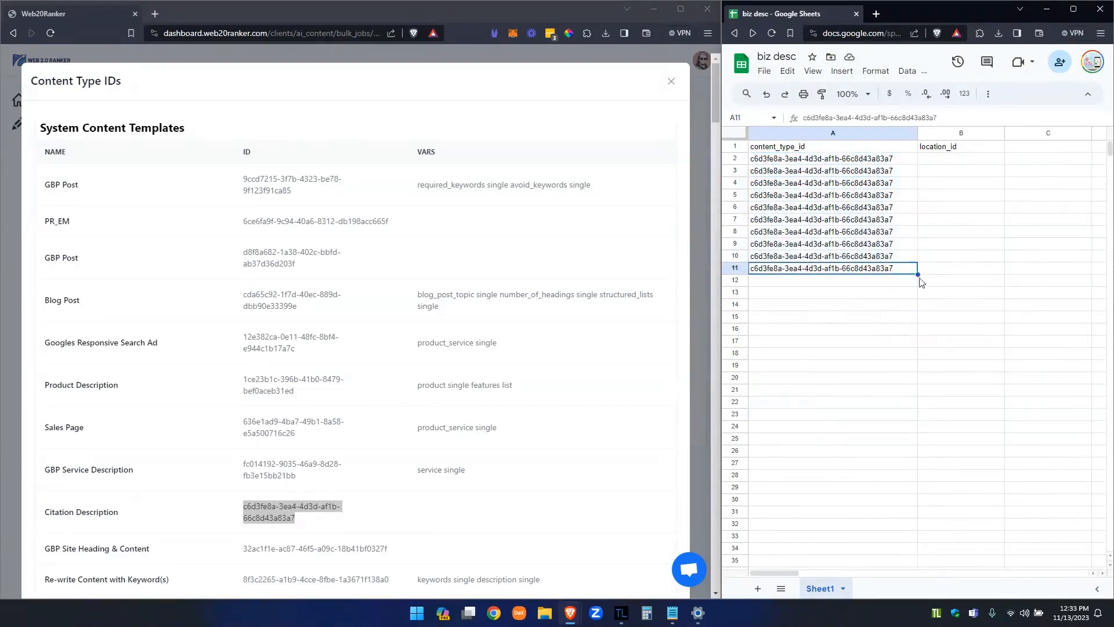
pyautogui.moveTo(918, 274); pyautogui.dragTo(915, 406)
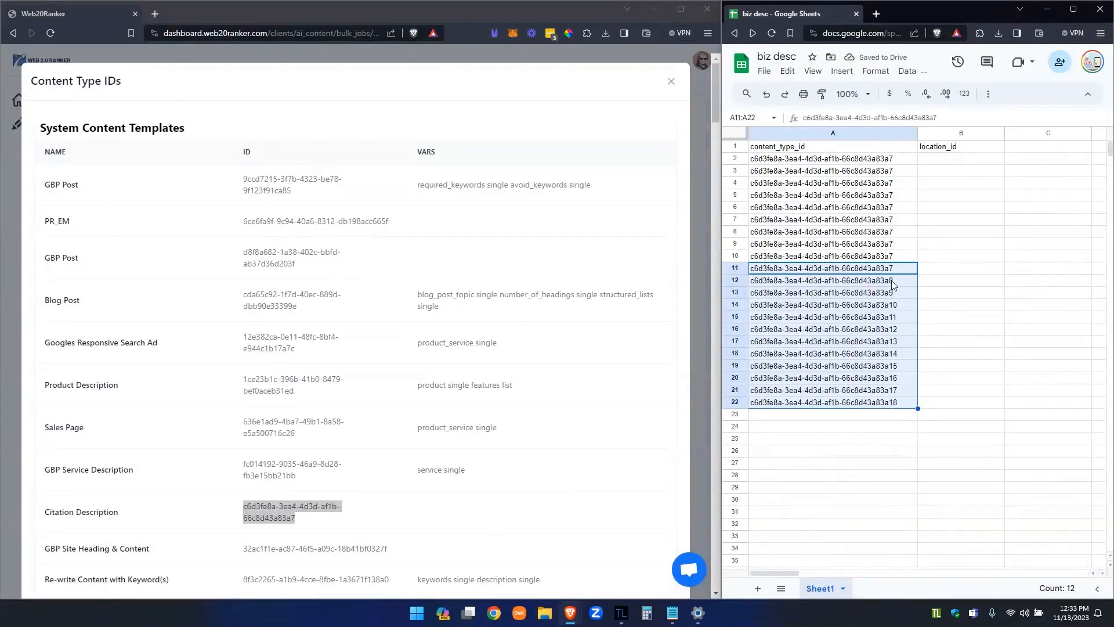
pyautogui.hotkey('ctrl', 'z')
pyautogui.press('Right')
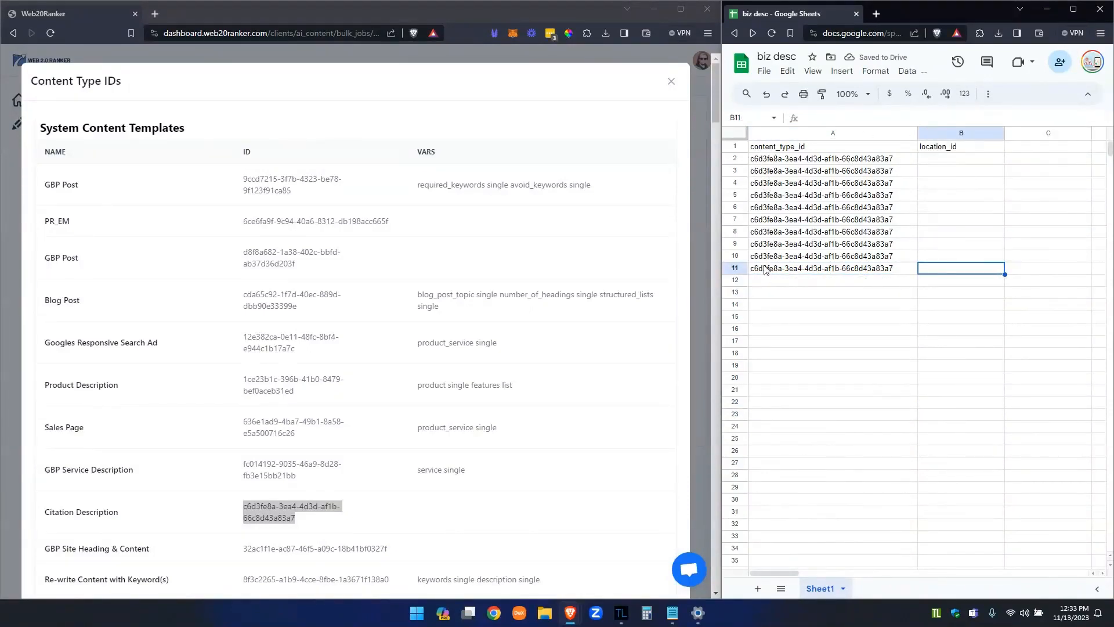
# Step: Close the Content Type IDs list, open the Mr. Plumber location and cut its location ID from the end of the page address
pyautogui.click(672, 81)
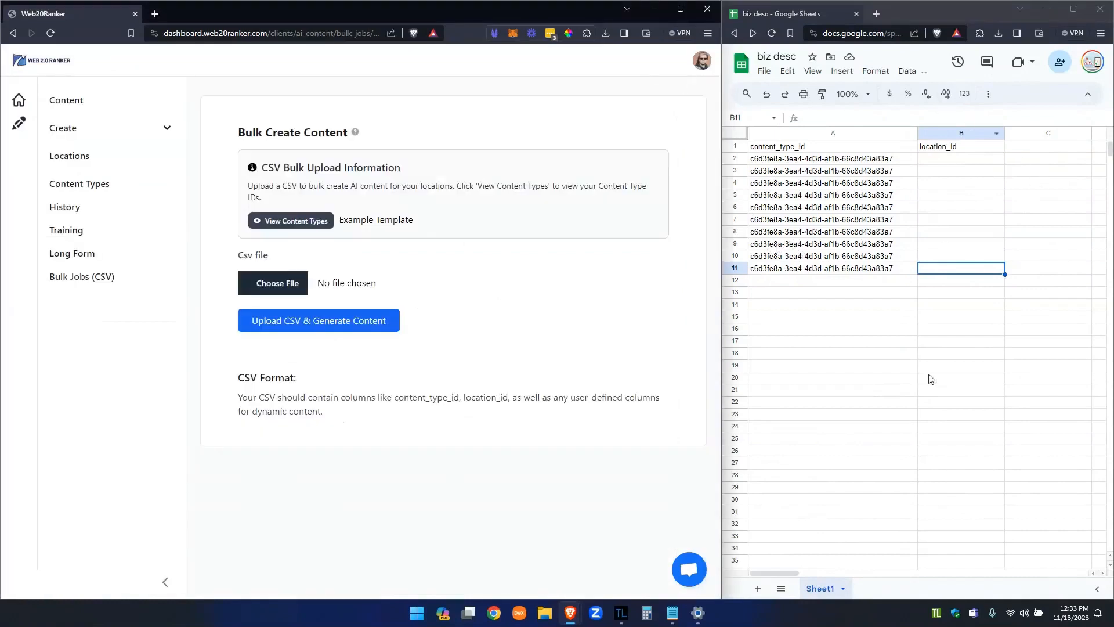
pyautogui.click(72, 162)
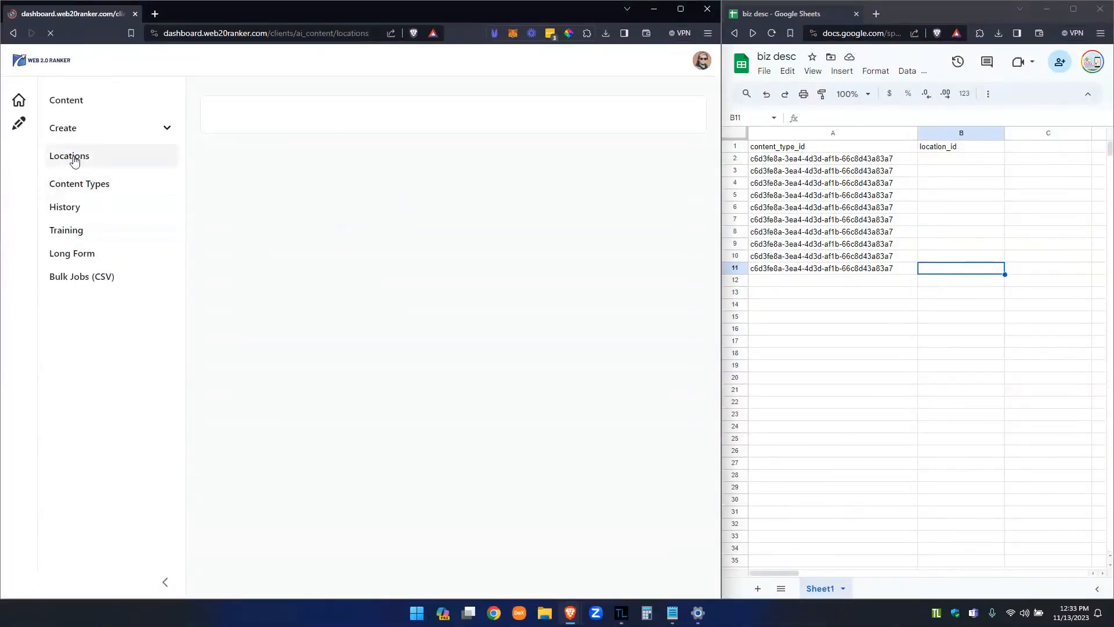
pyautogui.click(260, 263)
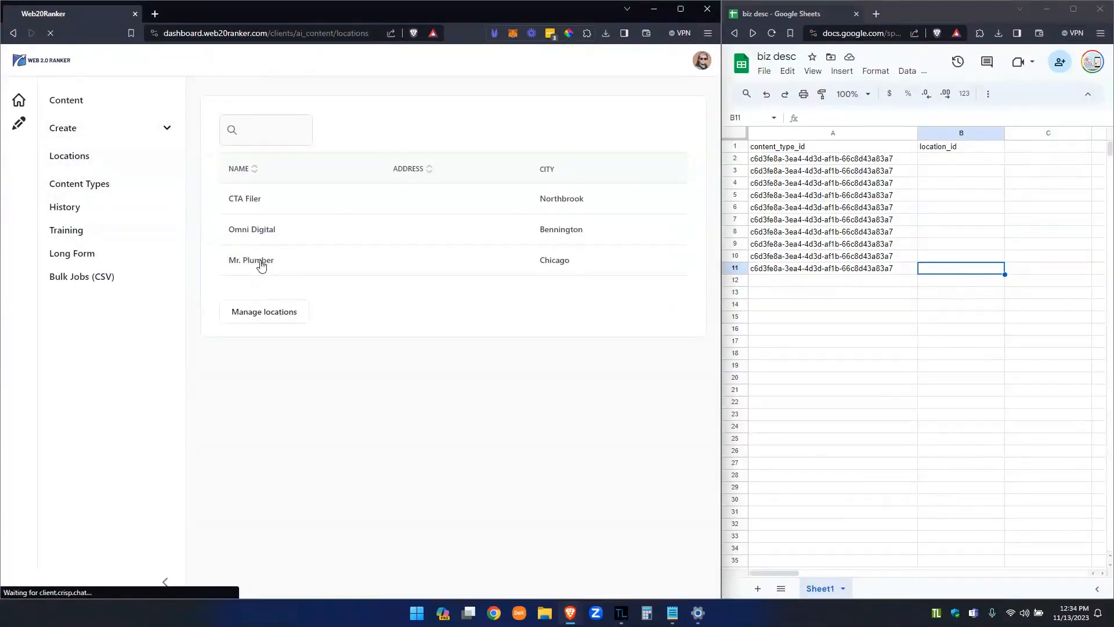
pyautogui.click(686, 16)
pyautogui.click(441, 28)
pyautogui.click(441, 28)
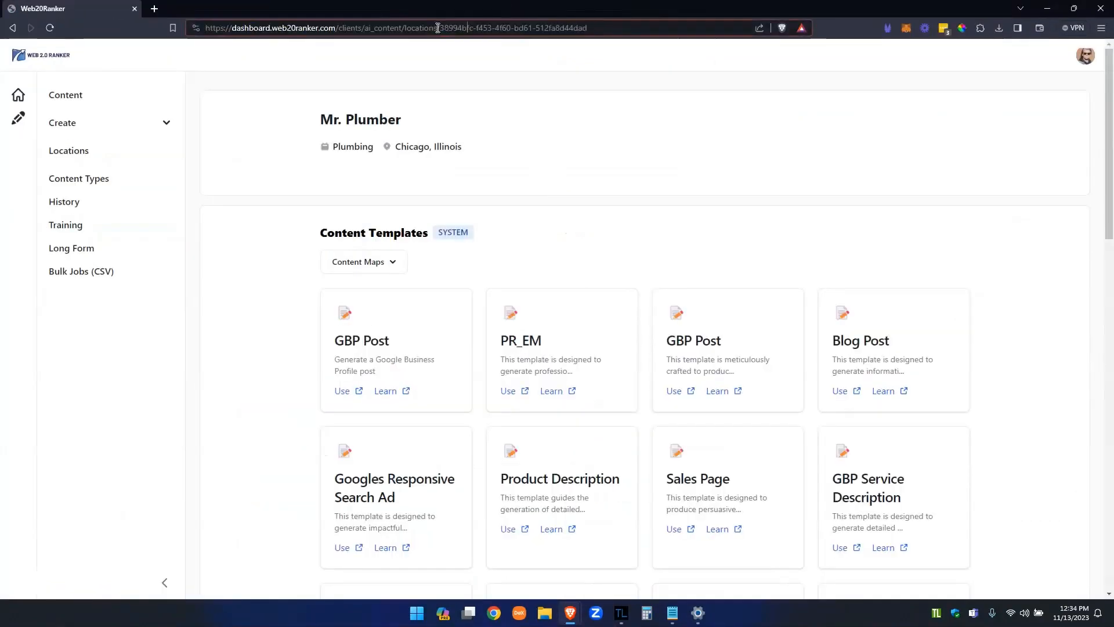
pyautogui.moveTo(441, 28); pyautogui.dragTo(616, 27)
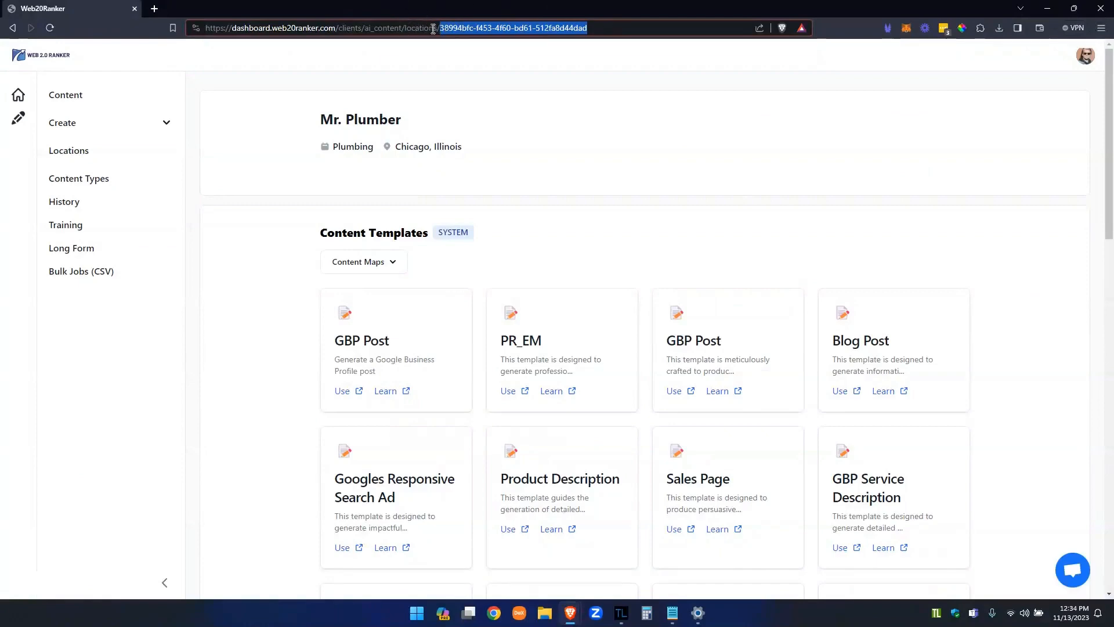
pyautogui.hotkey('ctrl', 'x')
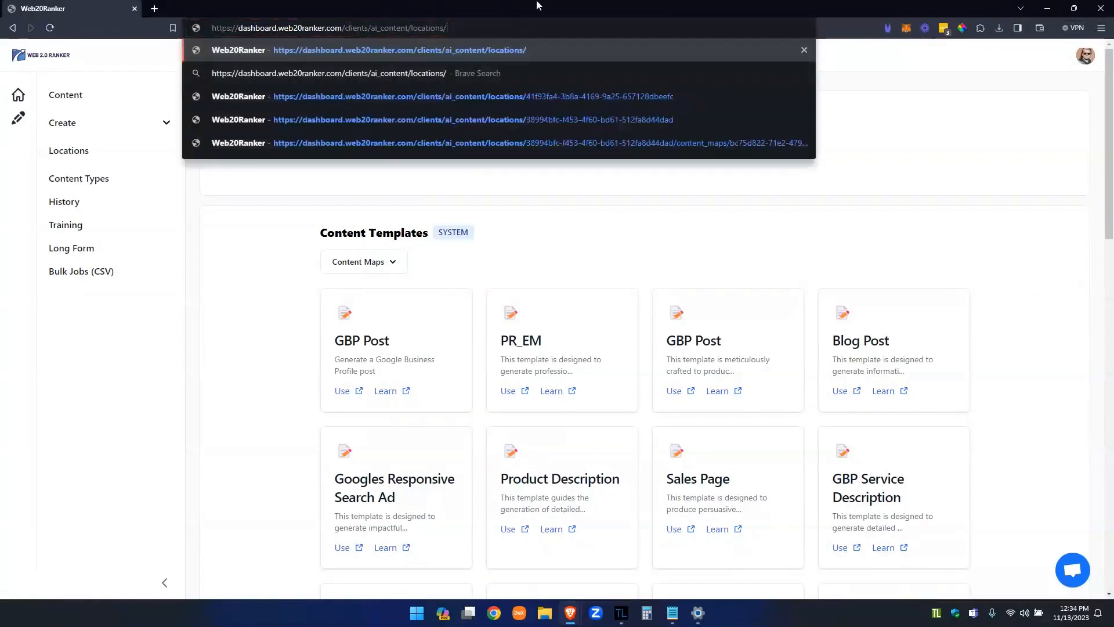
# Step: Paste the Mr. Plumber location ID into cell B2, widen column B and fill the ID down through B11
pyautogui.doubleClick(537, 6)
pyautogui.click(970, 159)
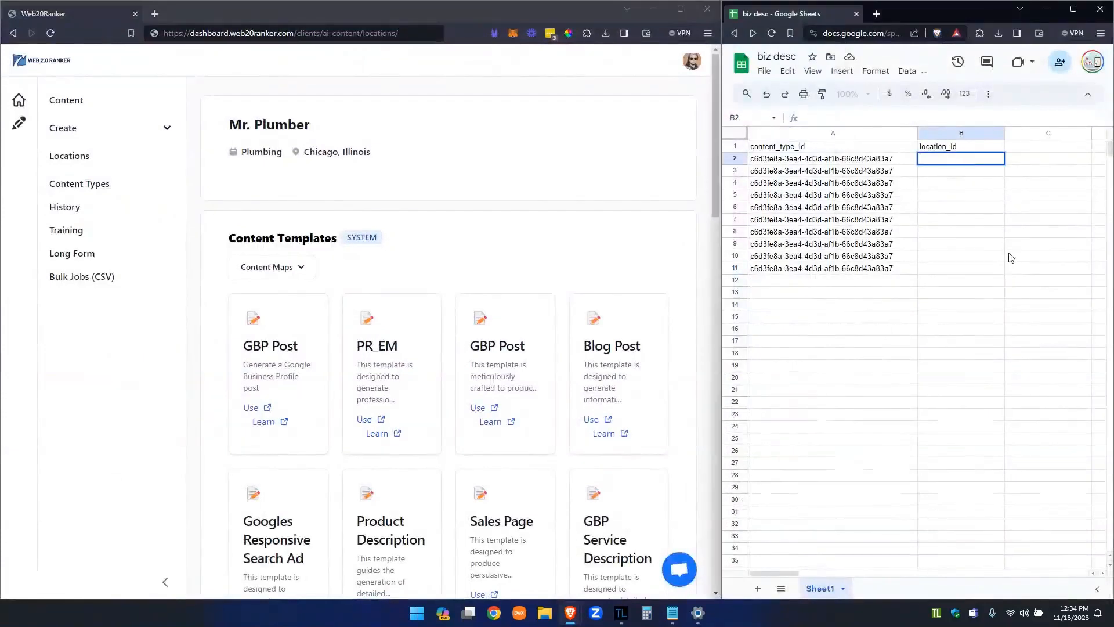
pyautogui.hotkey('ctrl', 'v')
pyautogui.moveTo(1003, 137); pyautogui.dragTo(1090, 273)
pyautogui.click(1019, 306)
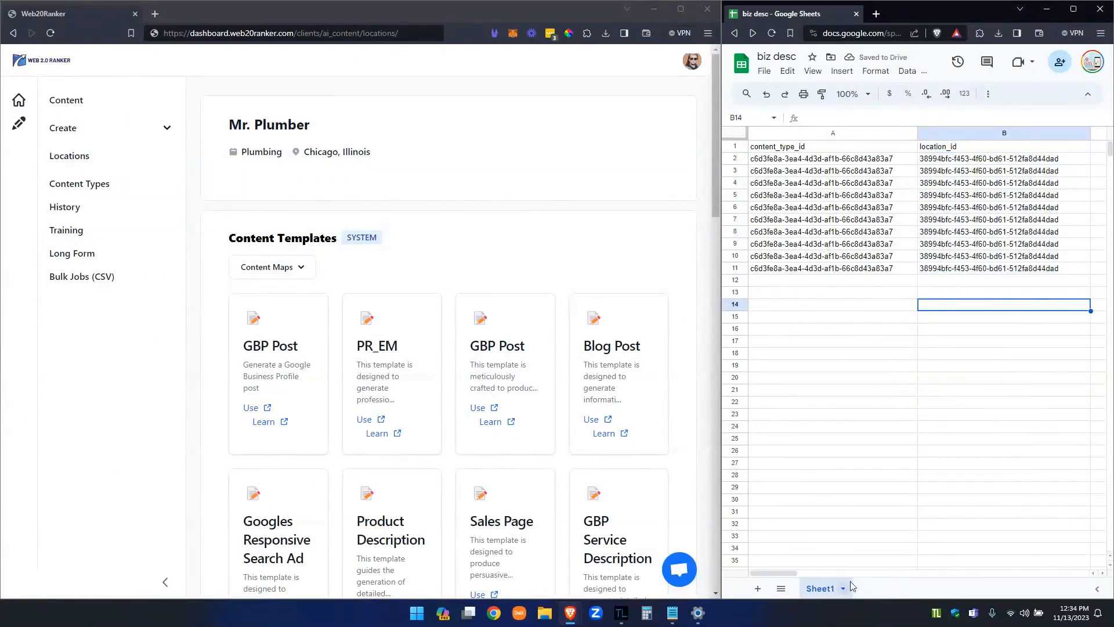
# Step: Extend the content type ID from cell A11 down through cell A16
pyautogui.click(1000, 293)
pyautogui.click(872, 269)
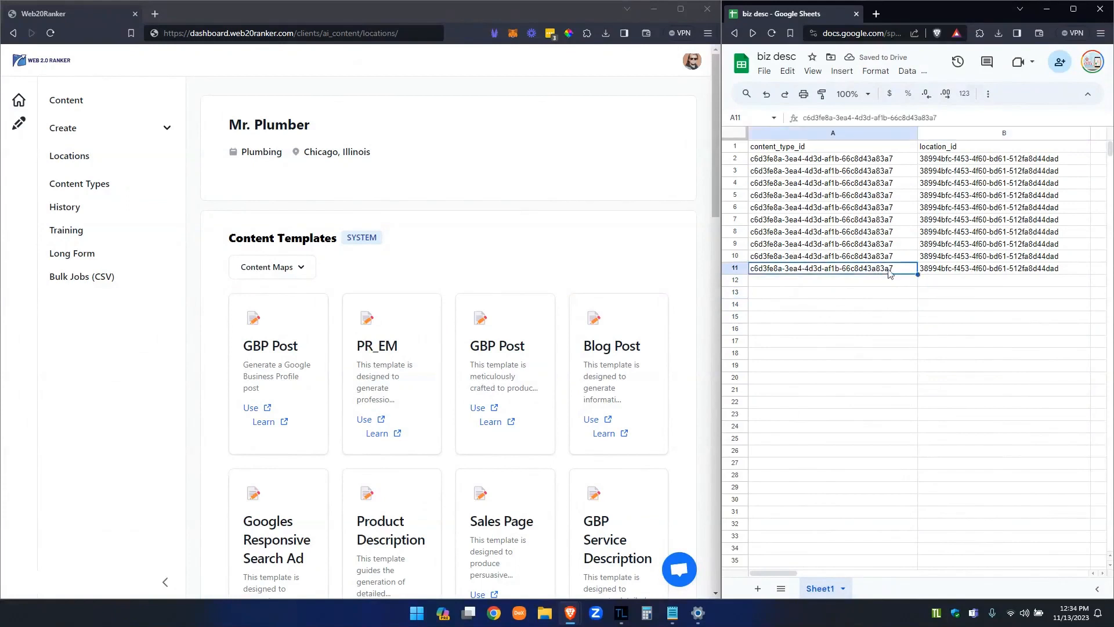
pyautogui.moveTo(917, 274); pyautogui.dragTo(917, 334)
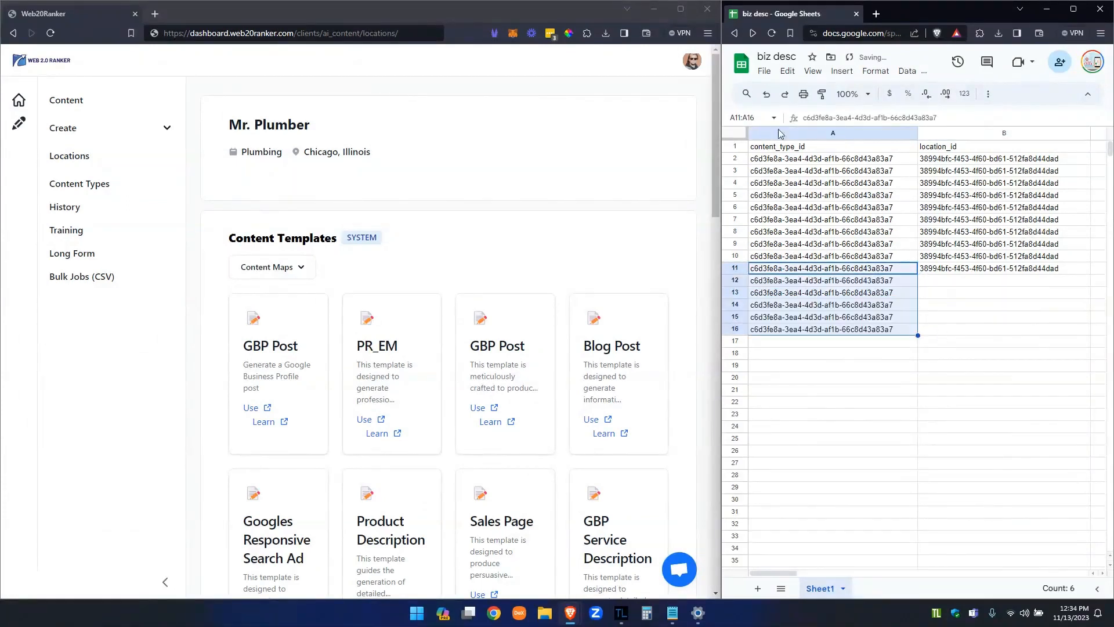
# Step: Open the Omni Digital location in the dashboard and cut its location ID from the end of the page address
pyautogui.click(71, 157)
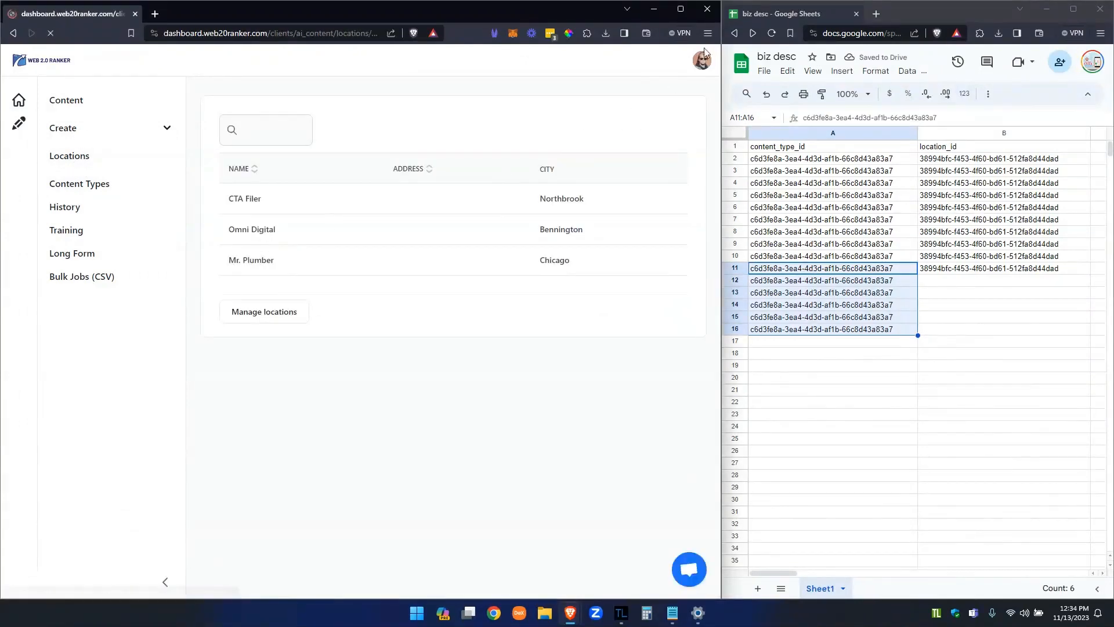
pyautogui.click(680, 9)
pyautogui.click(419, 28)
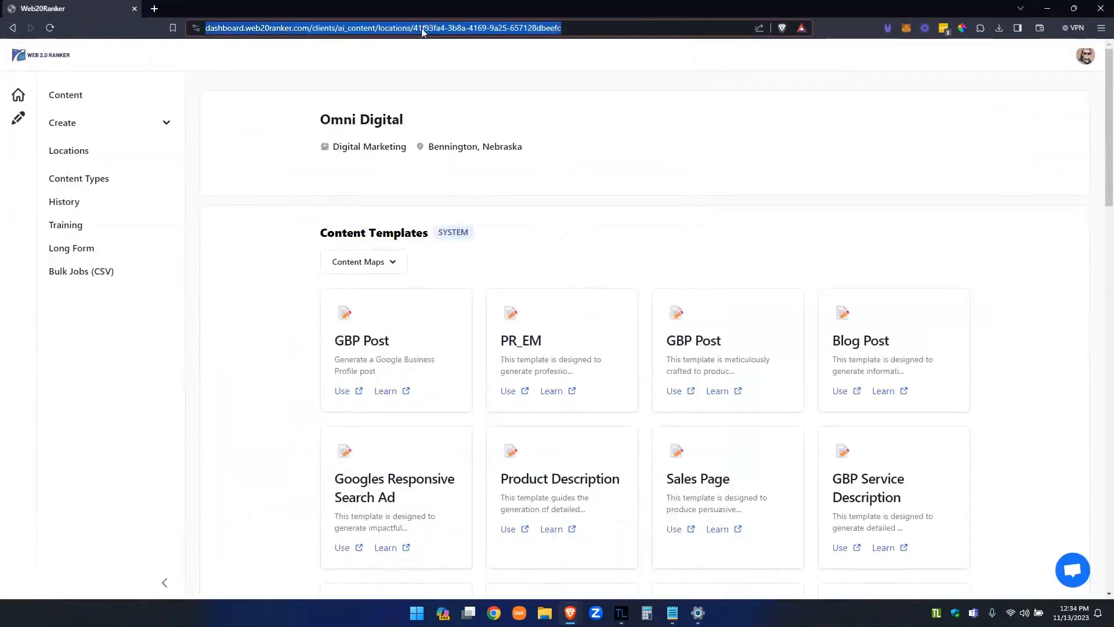
pyautogui.click(432, 30)
pyautogui.moveTo(443, 28); pyautogui.dragTo(600, 27)
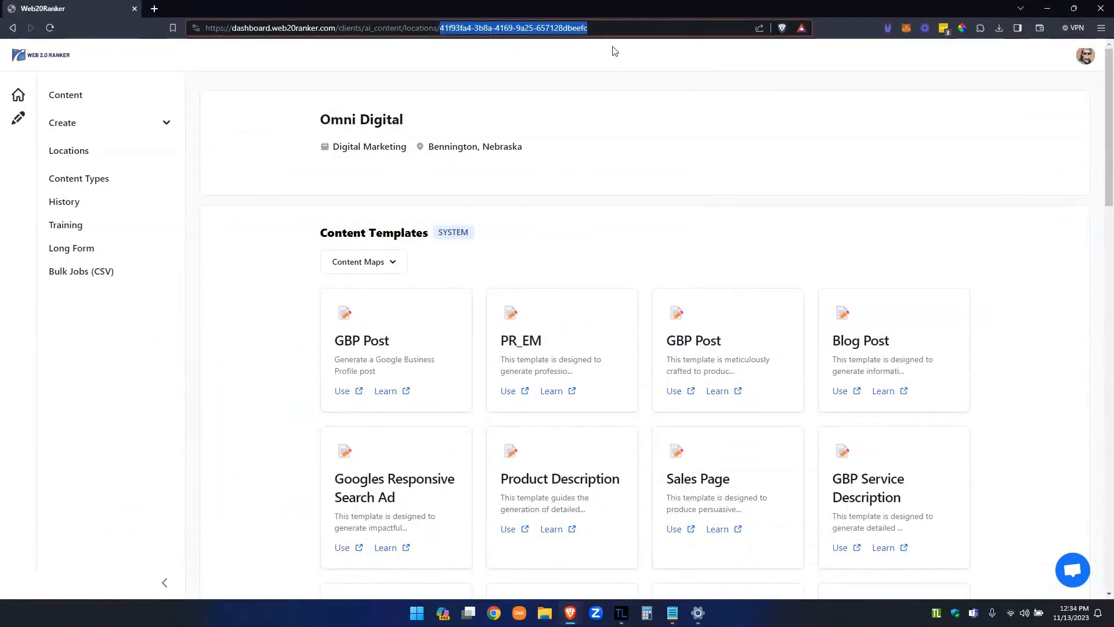
pyautogui.hotkey('ctrl', 'x')
# Step: Paste the Omni Digital location ID into cell B12 and fill it down through B16
pyautogui.press('super+Left')
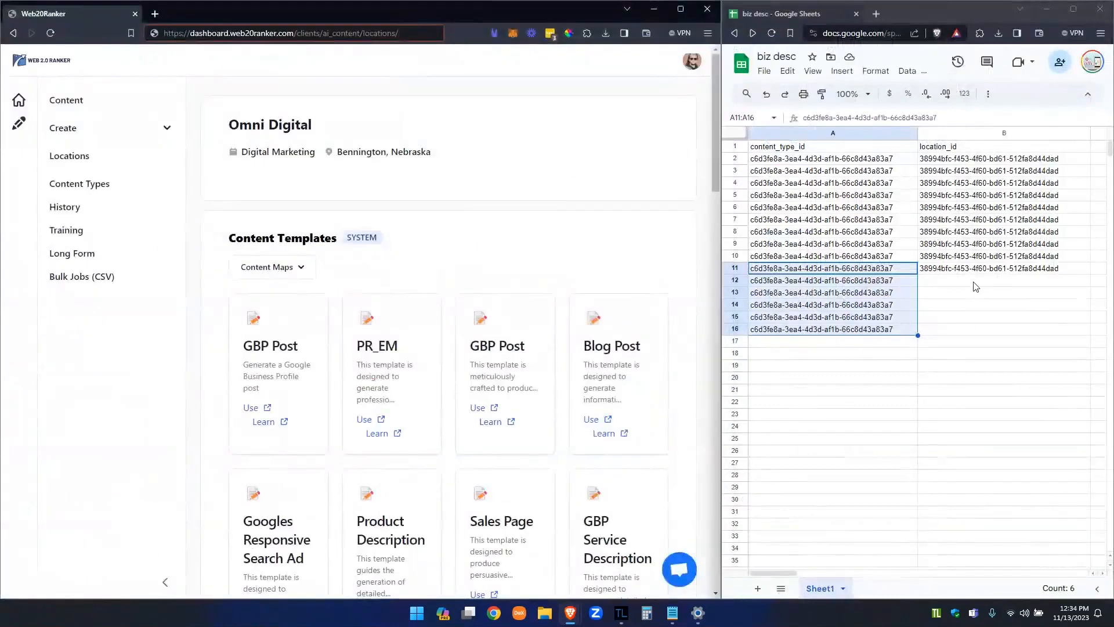
pyautogui.click(975, 284)
pyautogui.hotkey('ctrl', 'v')
pyautogui.press('Return')
pyautogui.press('Up')
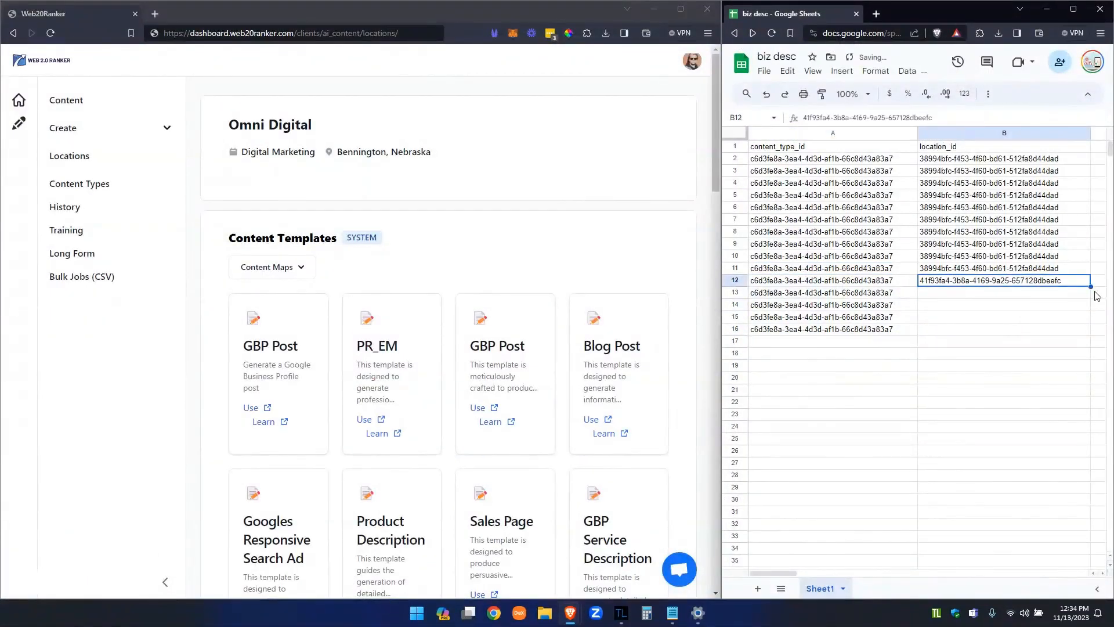
pyautogui.moveTo(1090, 287); pyautogui.dragTo(1087, 329)
pyautogui.click(975, 366)
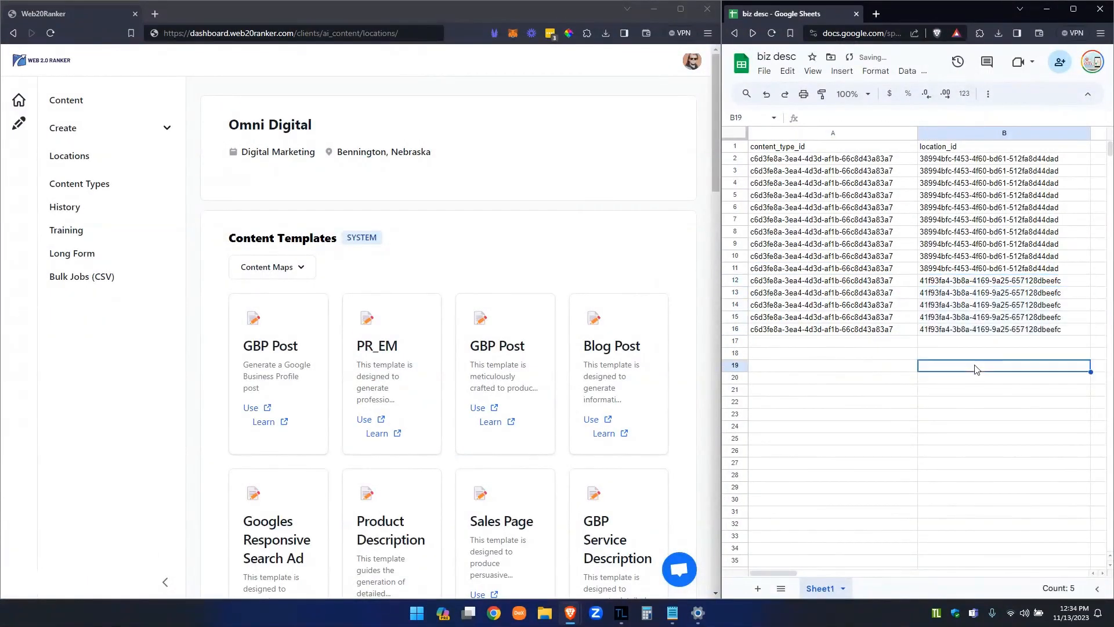
pyautogui.moveTo(783, 159); pyautogui.dragTo(782, 330)
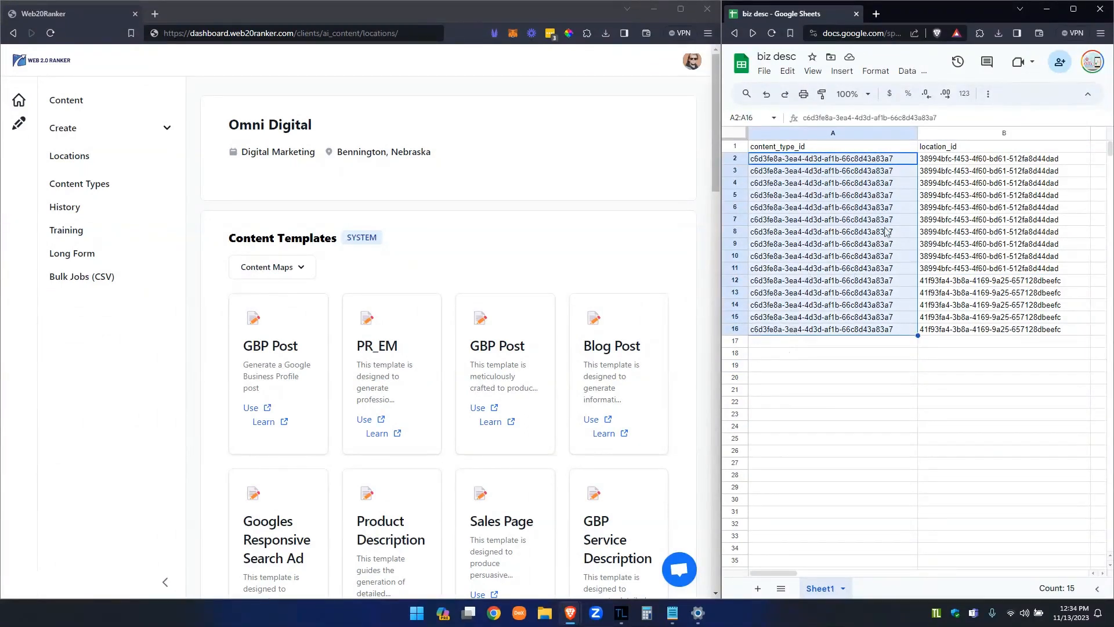
pyautogui.click(784, 150)
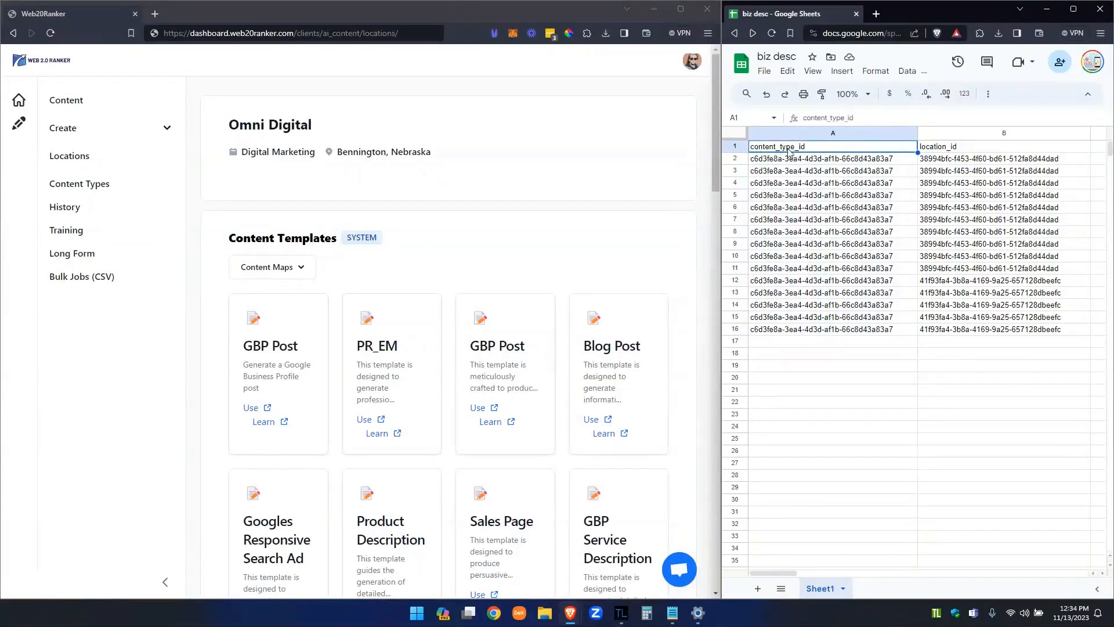
pyautogui.moveTo(832, 163); pyautogui.dragTo(830, 330)
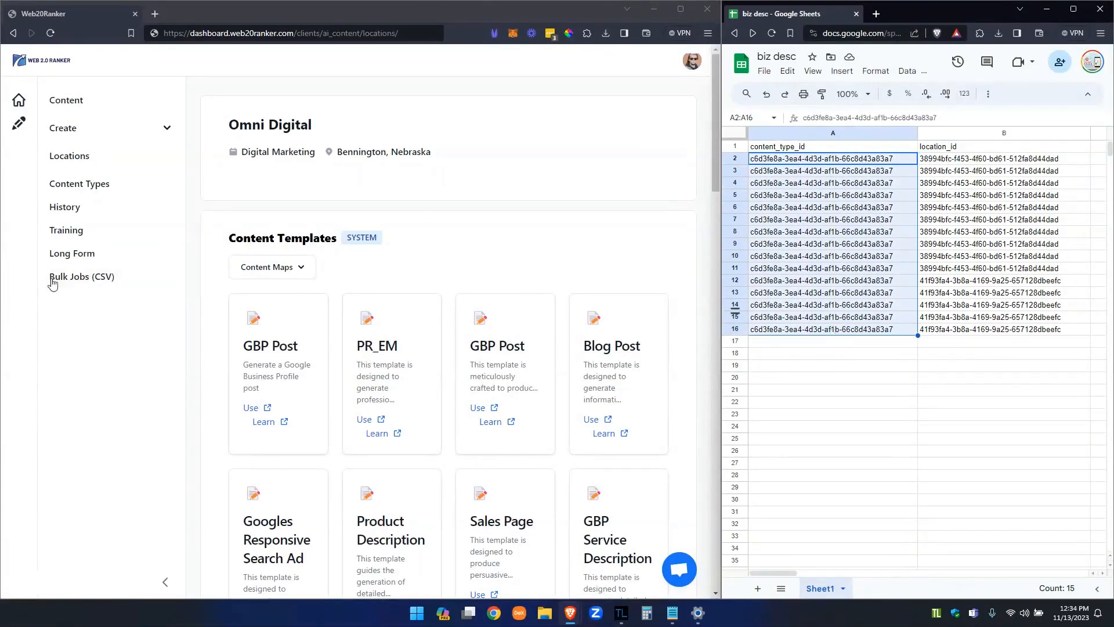
# Step: Open the bulk content creation page in the dashboard beside the finished sheet
pyautogui.click(81, 130)
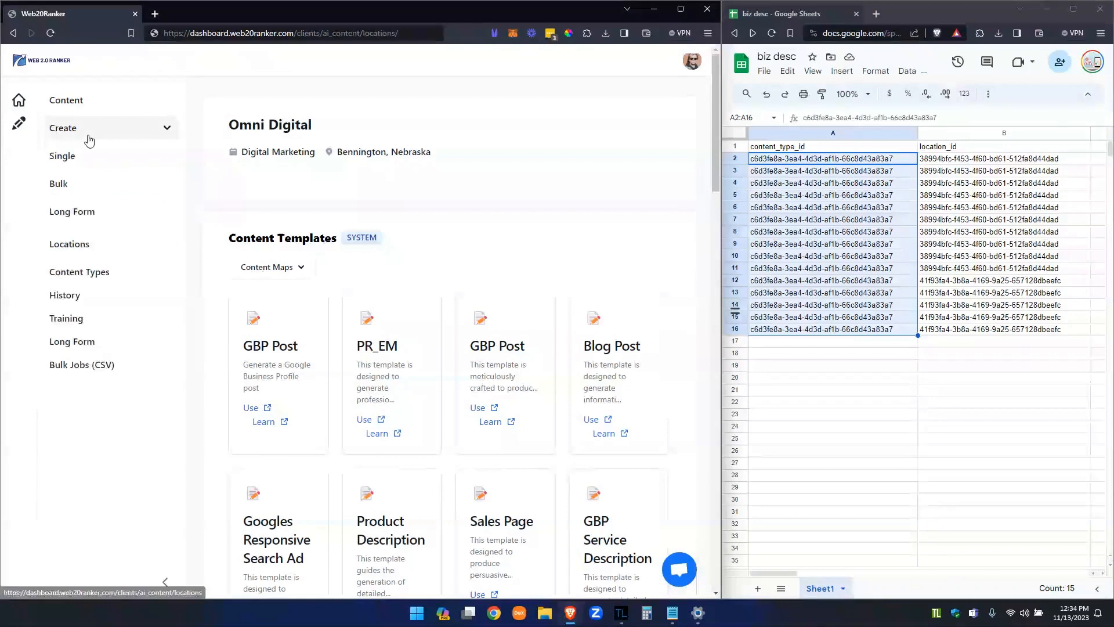
pyautogui.click(73, 187)
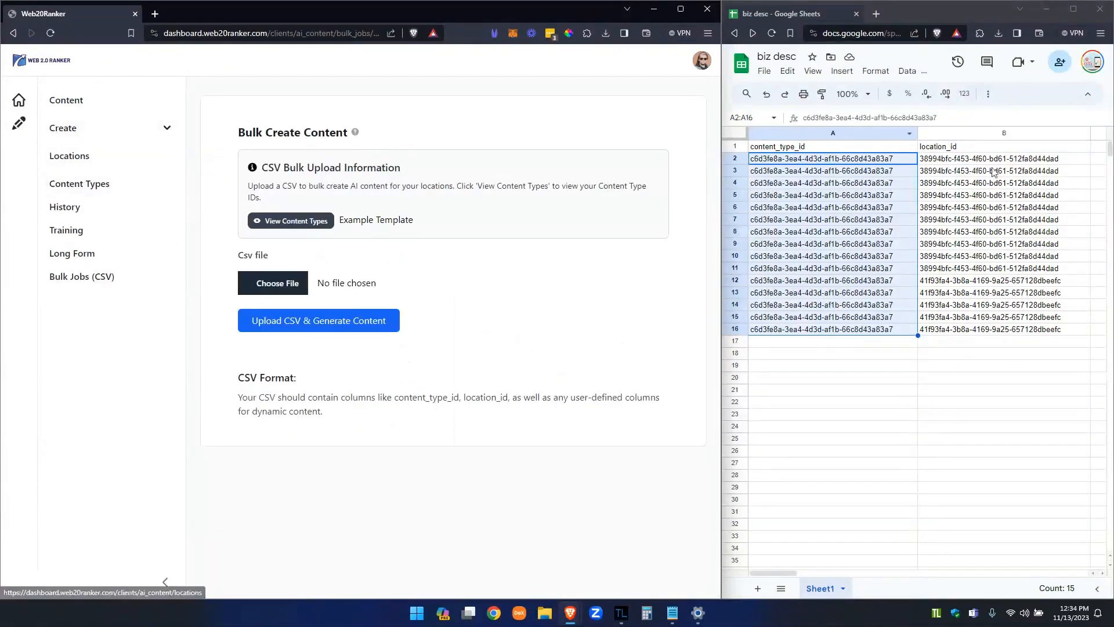
pyautogui.moveTo(999, 163); pyautogui.dragTo(987, 329)
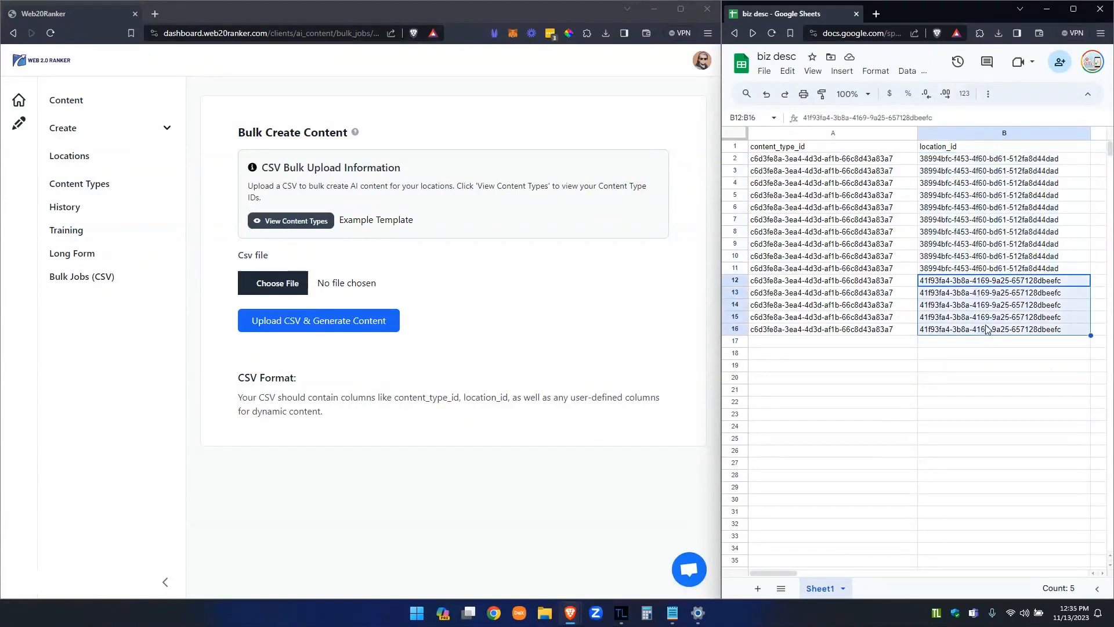
# Step: Download the biz desc sheet as a comma-separated values file, saving it to the Desktop as biz desc - Sheet1 (3).csv
pyautogui.click(765, 72)
pyautogui.moveTo(899, 215)
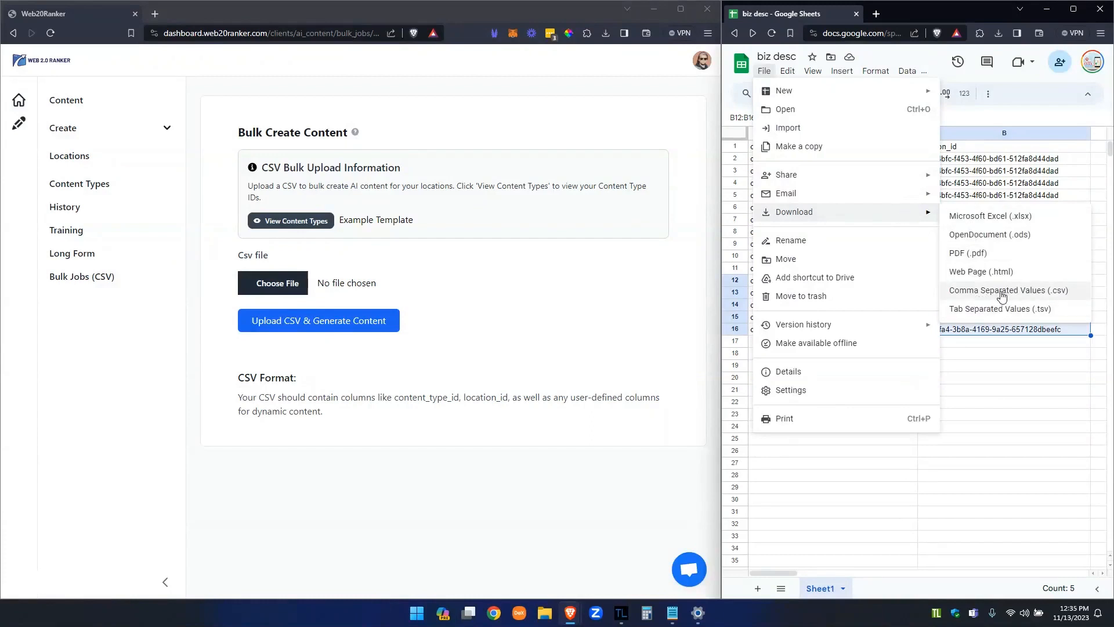
pyautogui.click(1032, 296)
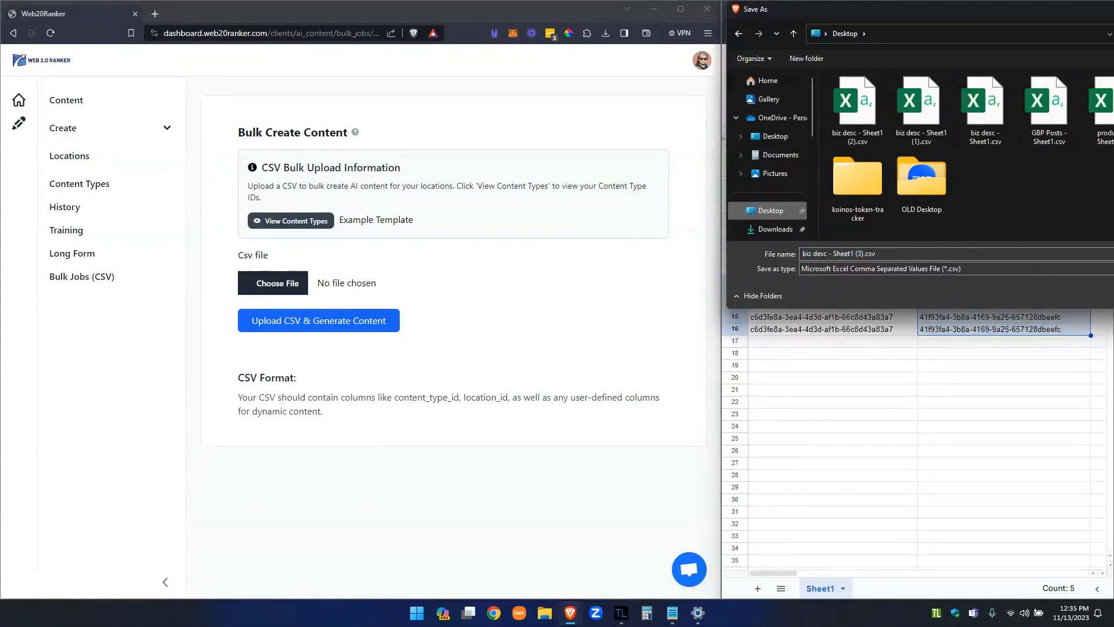
pyautogui.press('Return')
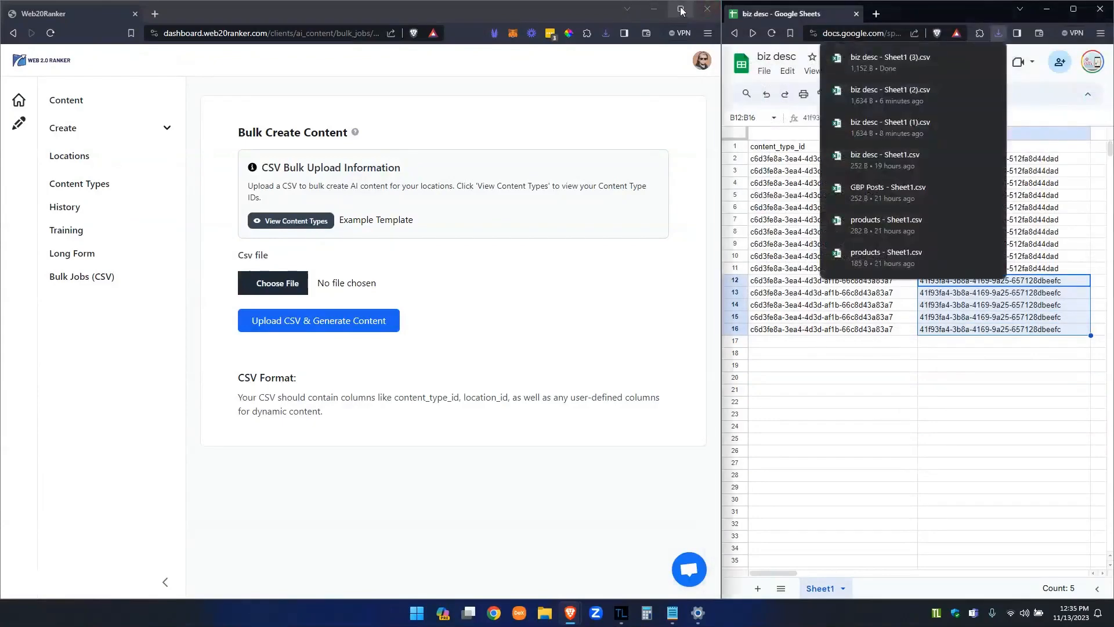
# Step: Maximize the dashboard, choose biz desc - Sheet1 (3).csv as the CSV file and upload it to generate the content
pyautogui.click(681, 10)
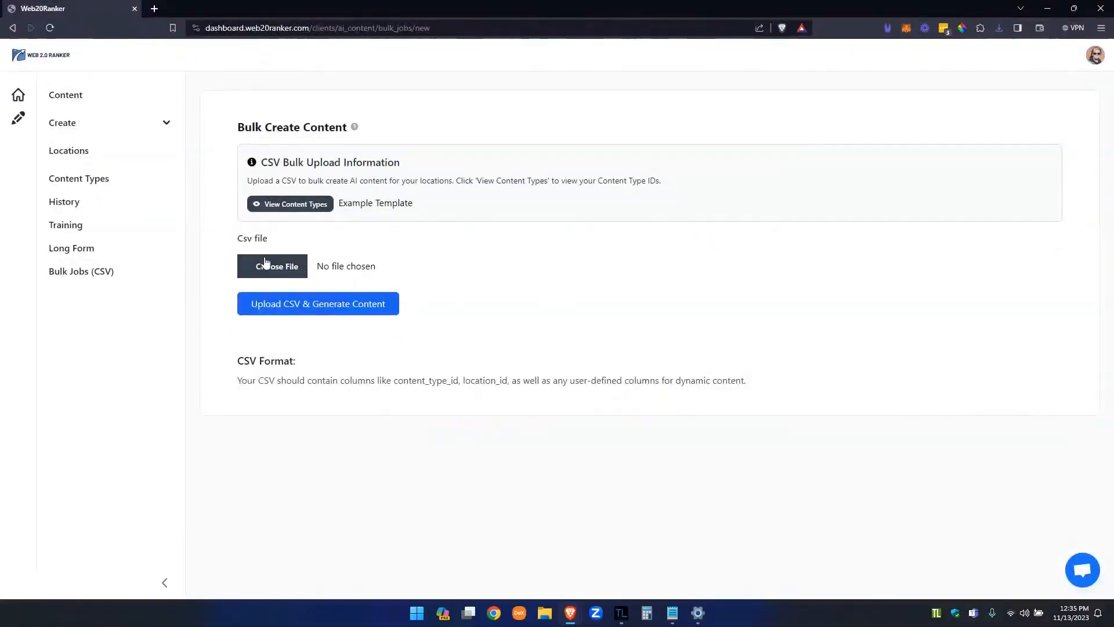
pyautogui.click(286, 265)
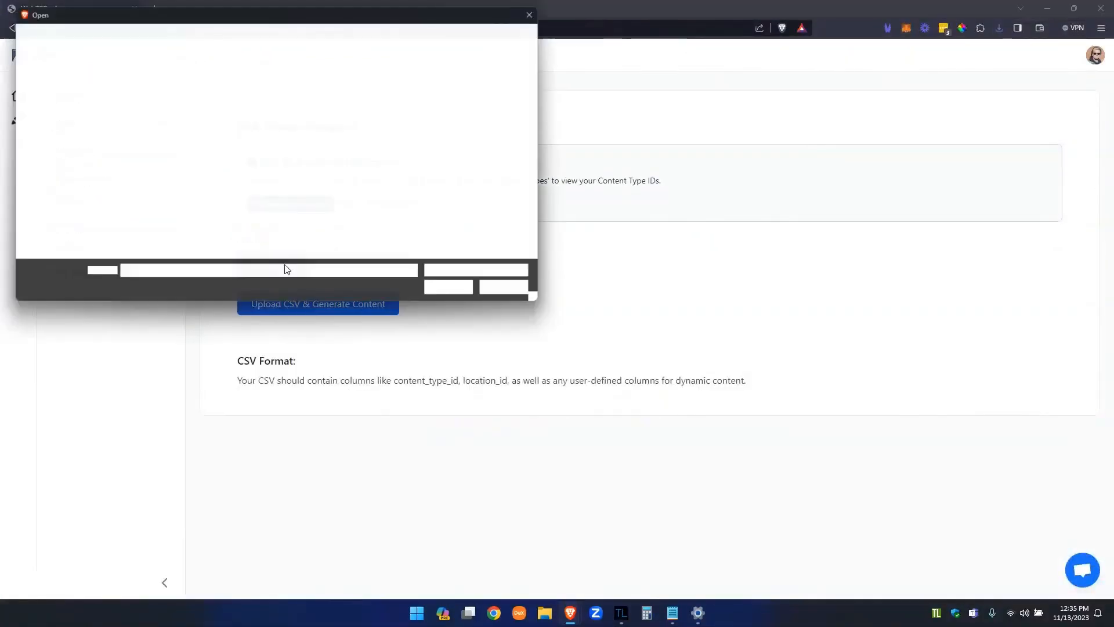
pyautogui.doubleClick(168, 107)
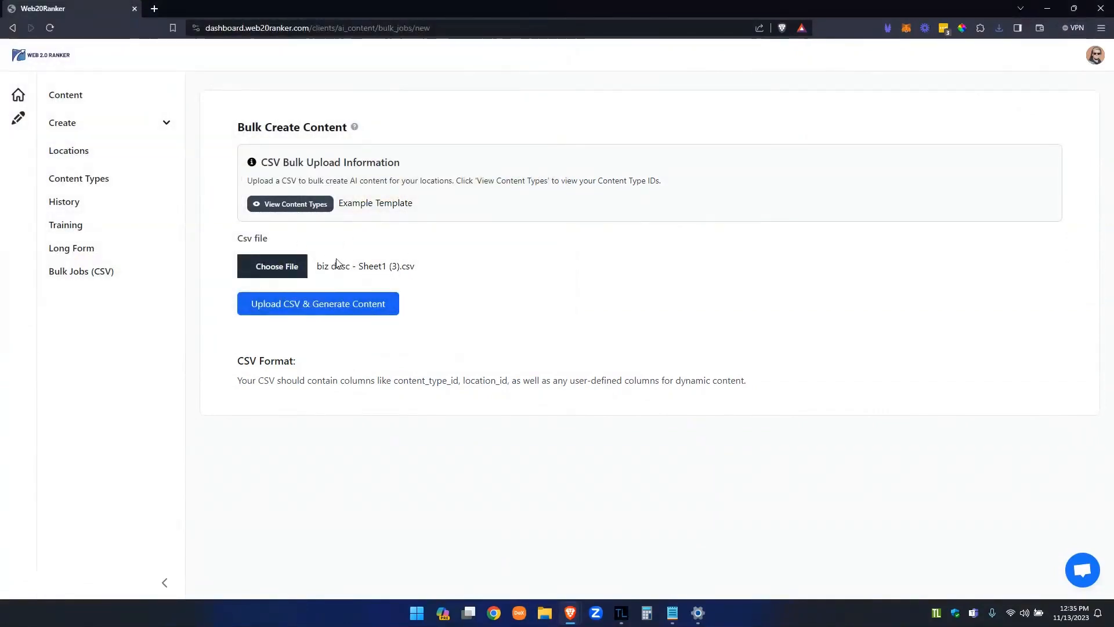
pyautogui.click(312, 302)
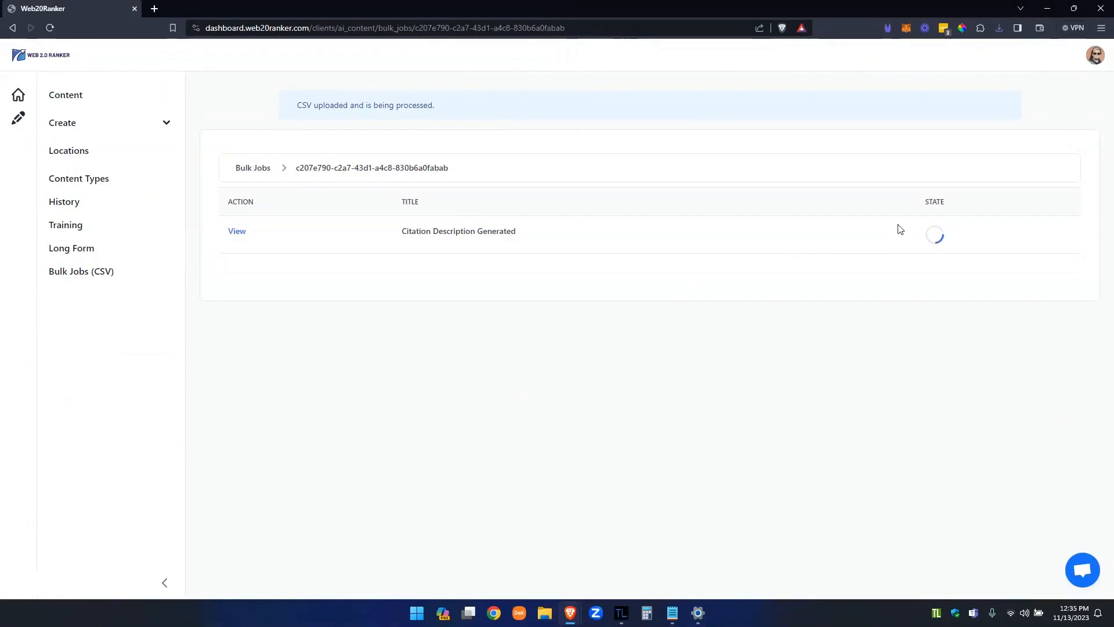
# Step: Check the newest bulk job's article progress in the Bulk Jobs list and reopen the job to see its generated citation descriptions
pyautogui.click(77, 274)
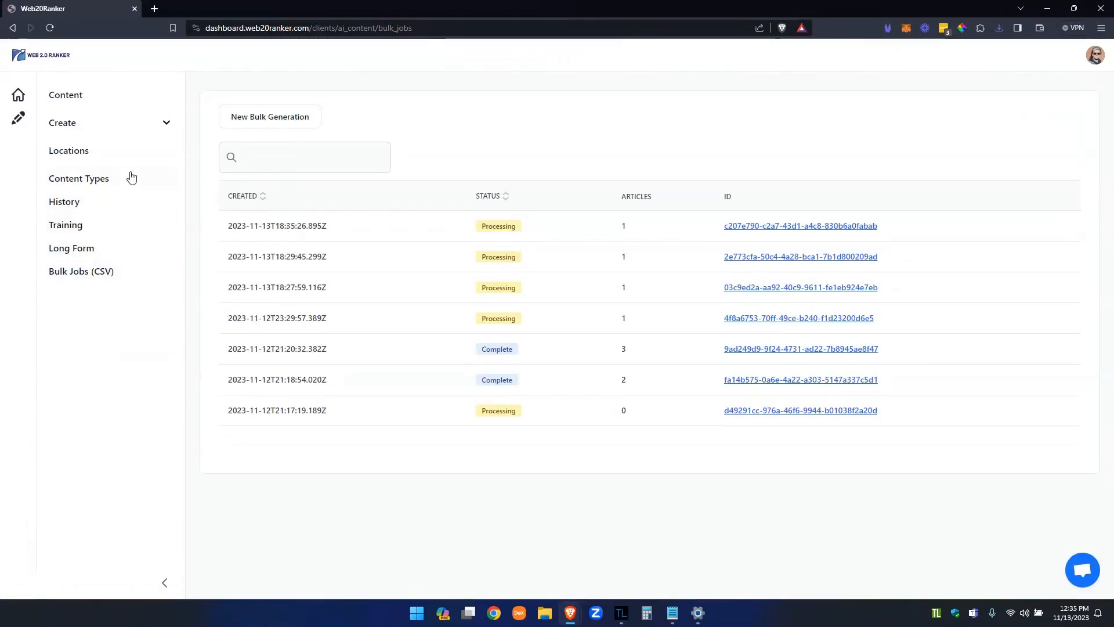
pyautogui.click(752, 227)
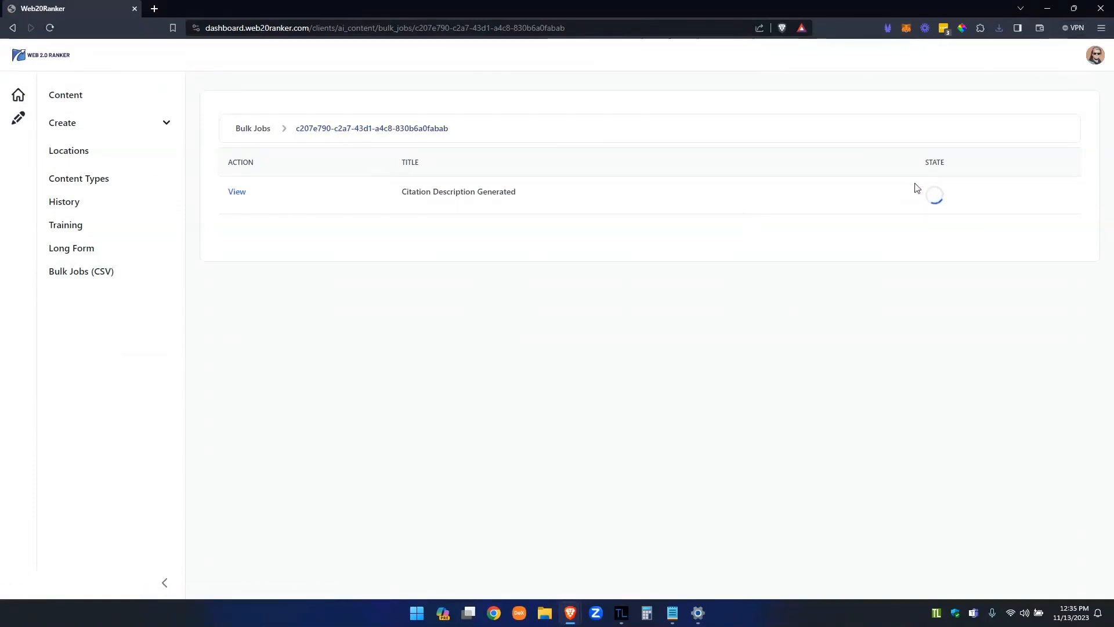
pyautogui.click(116, 281)
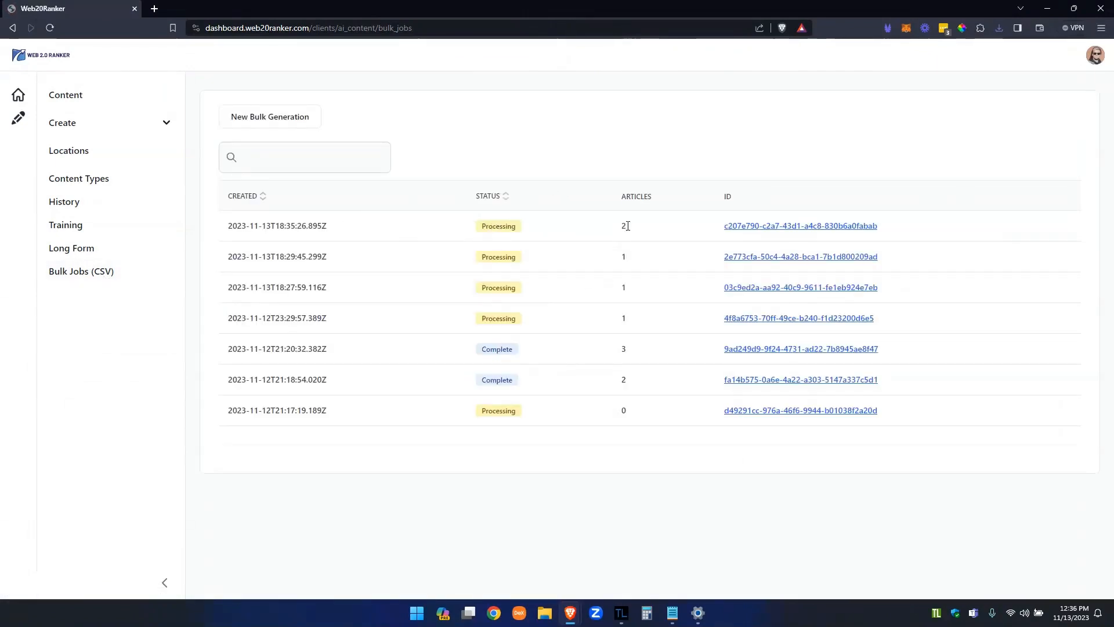
pyautogui.doubleClick(626, 227)
pyautogui.click(733, 231)
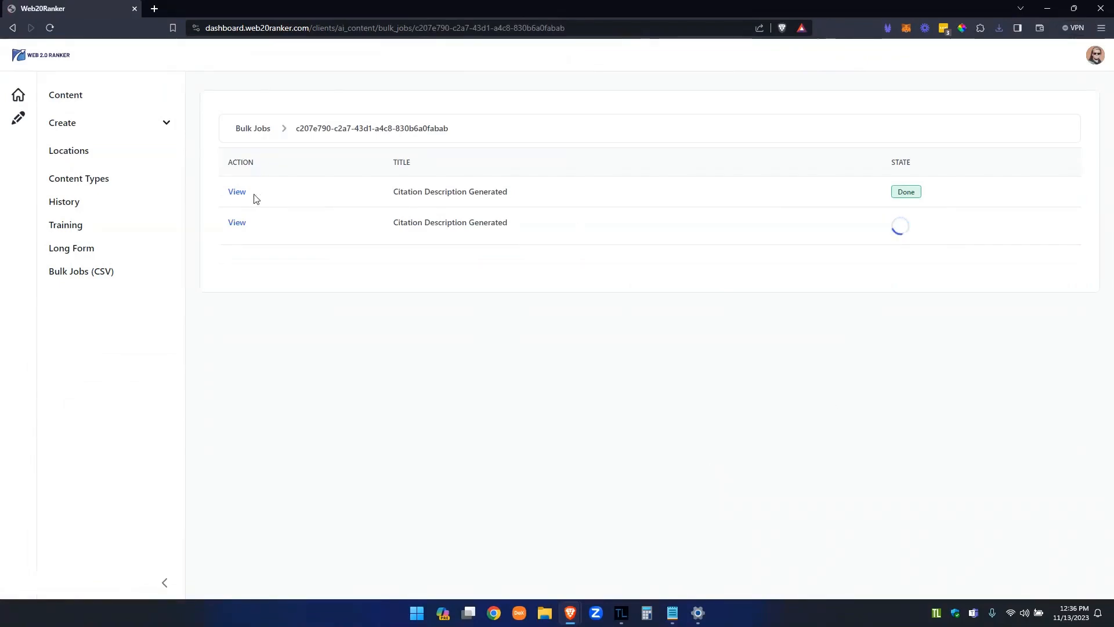
# Step: Open the first finished citation description of the bulk job, read through its text and return to the job's list
pyautogui.click(236, 193)
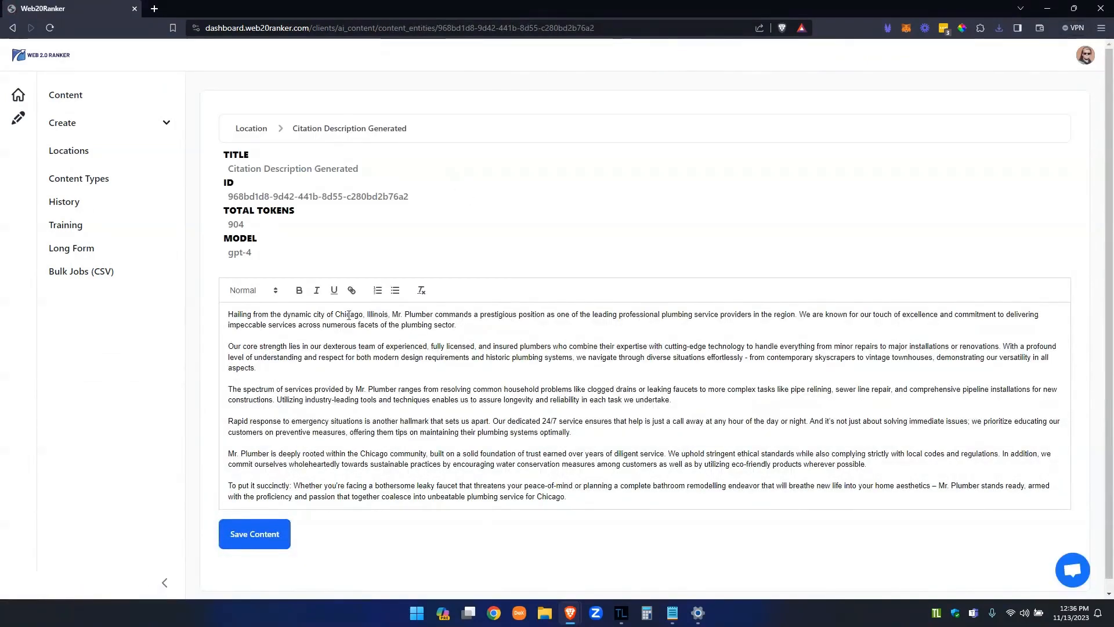
pyautogui.moveTo(347, 314); pyautogui.dragTo(583, 532)
pyautogui.scroll(1, 582, 532)
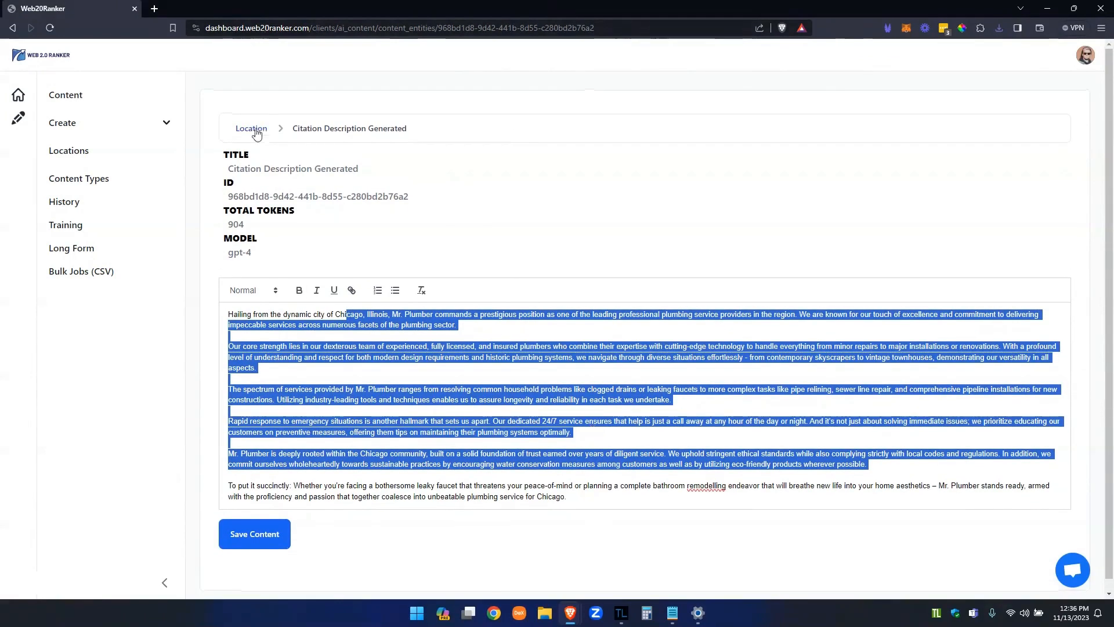
pyautogui.click(12, 29)
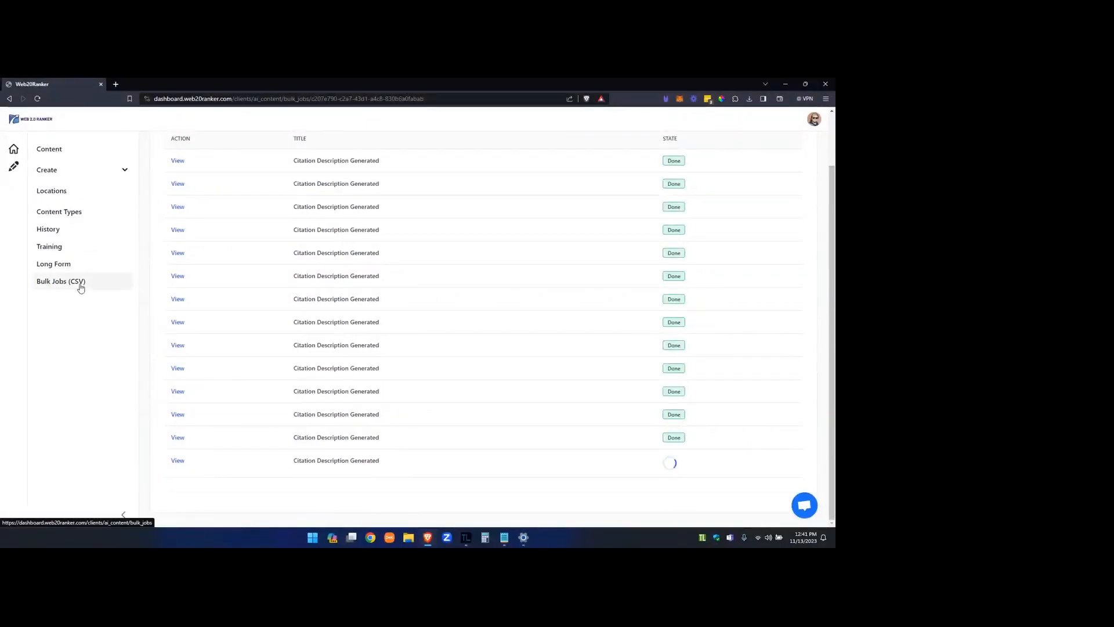
# Step: Return to the Bulk Jobs list, refresh it to check the newest job's article progress and reopen that job
pyautogui.click(76, 283)
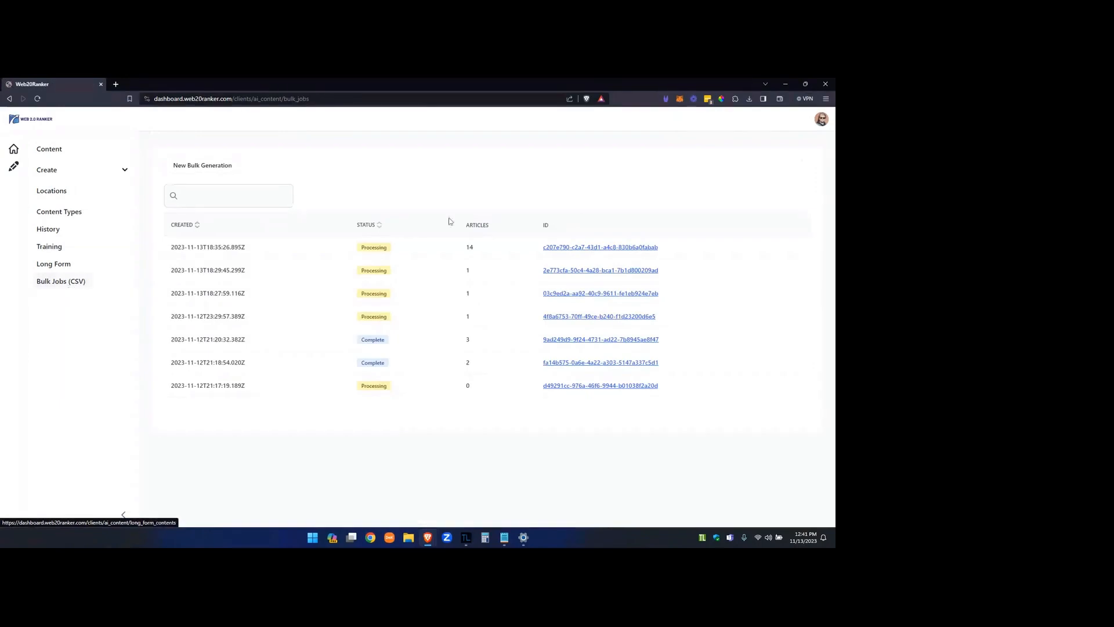
pyautogui.click(39, 100)
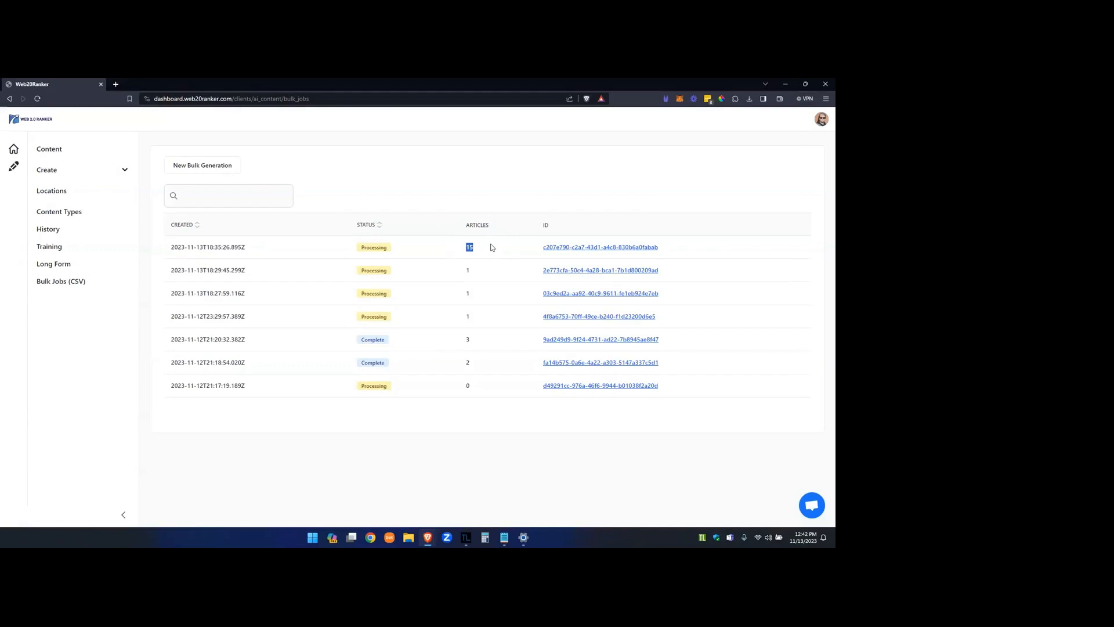
pyautogui.click(560, 248)
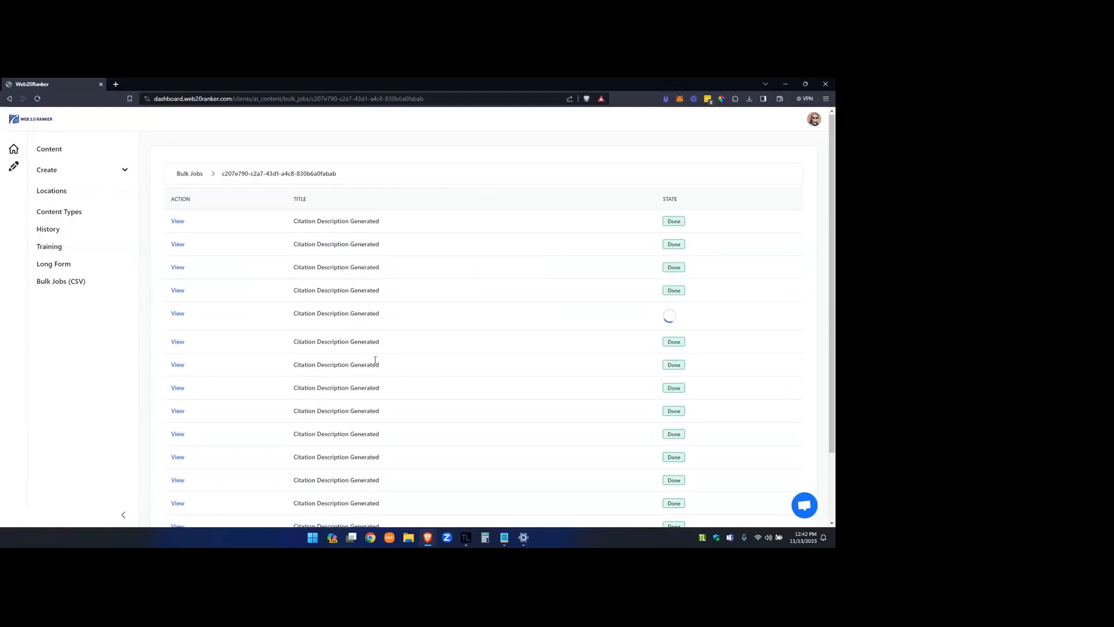
# Step: Open the Omni Digital citation description near the end of the job's list, read it and return to the list
pyautogui.scroll(-2, 383, 361)
pyautogui.click(178, 467)
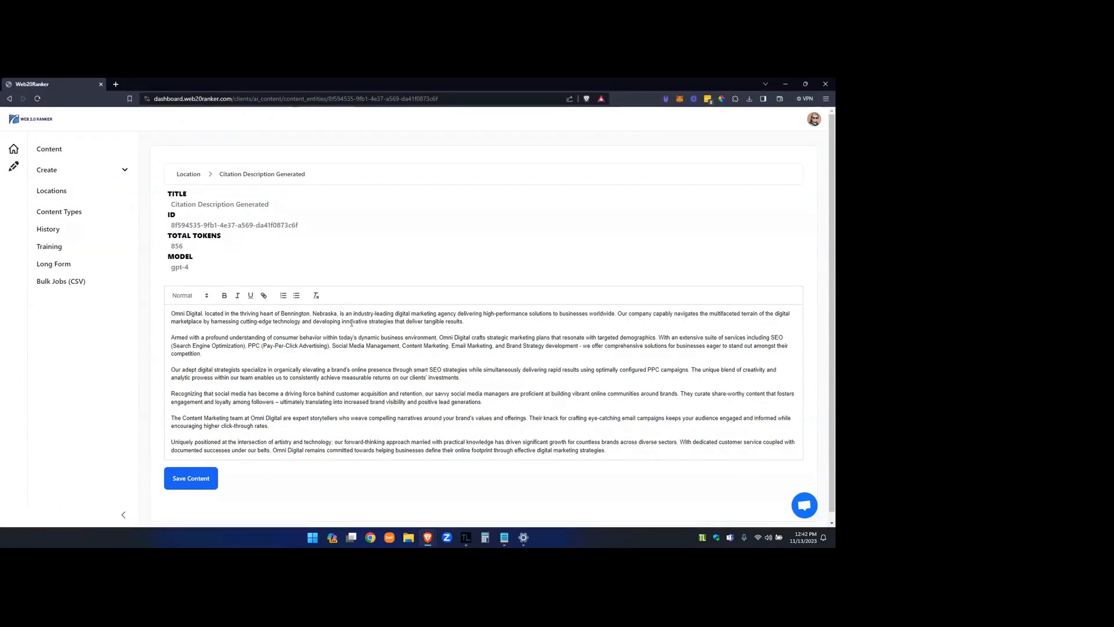
pyautogui.moveTo(349, 314); pyautogui.dragTo(406, 418)
pyautogui.click(9, 99)
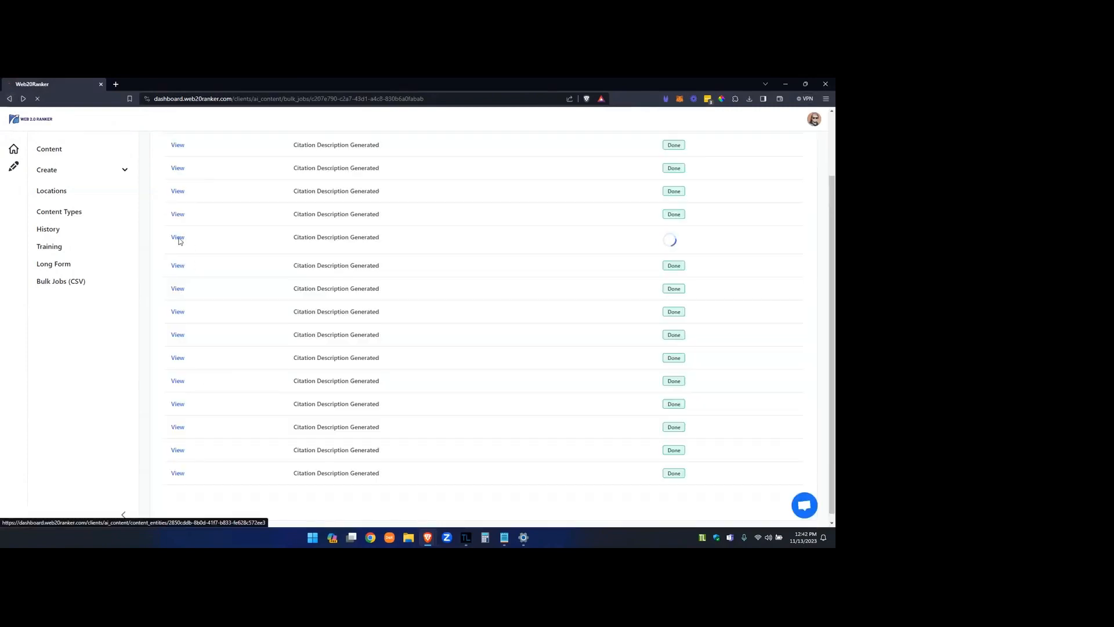
# Step: Read two of the job's Mr. Plumber descriptions for Chicago and go back to the Bulk Jobs list to check the job's status
pyautogui.click(179, 240)
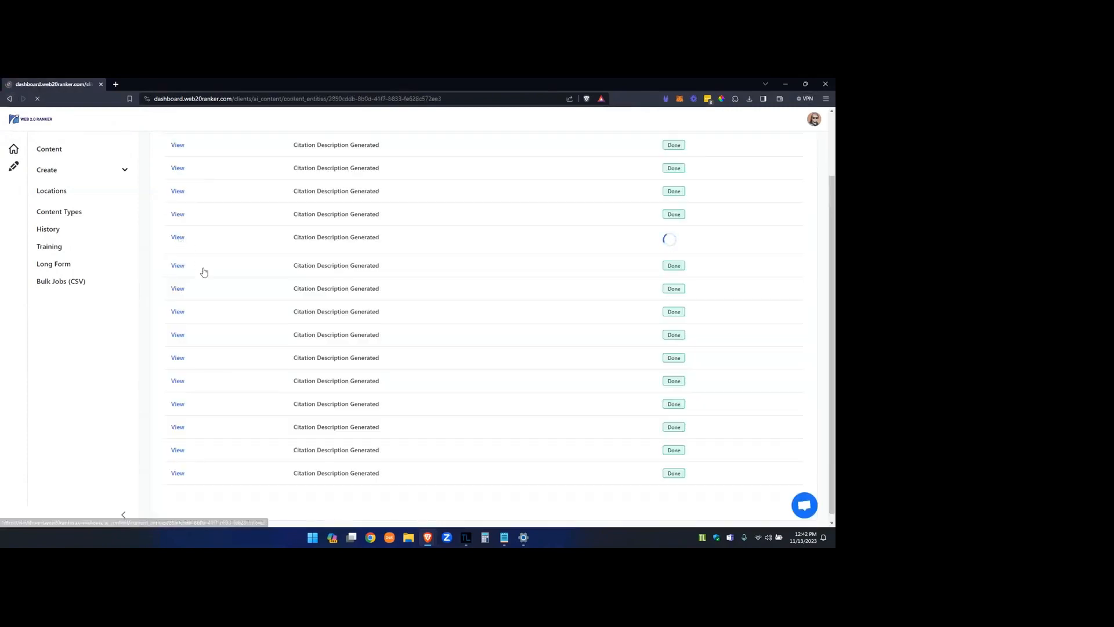
pyautogui.click(10, 99)
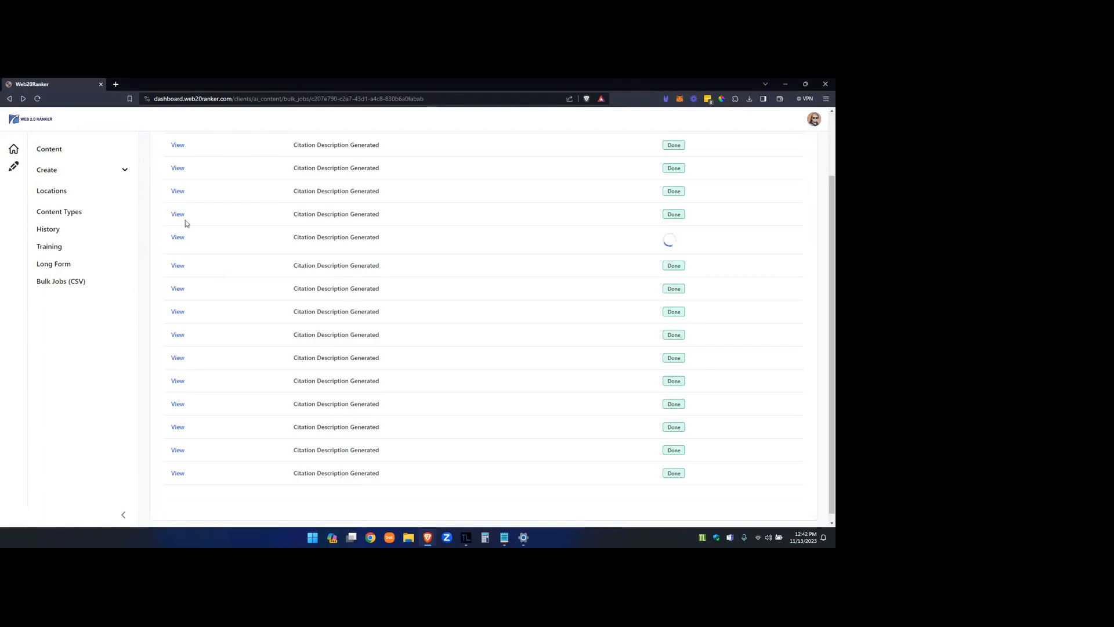
pyautogui.click(178, 192)
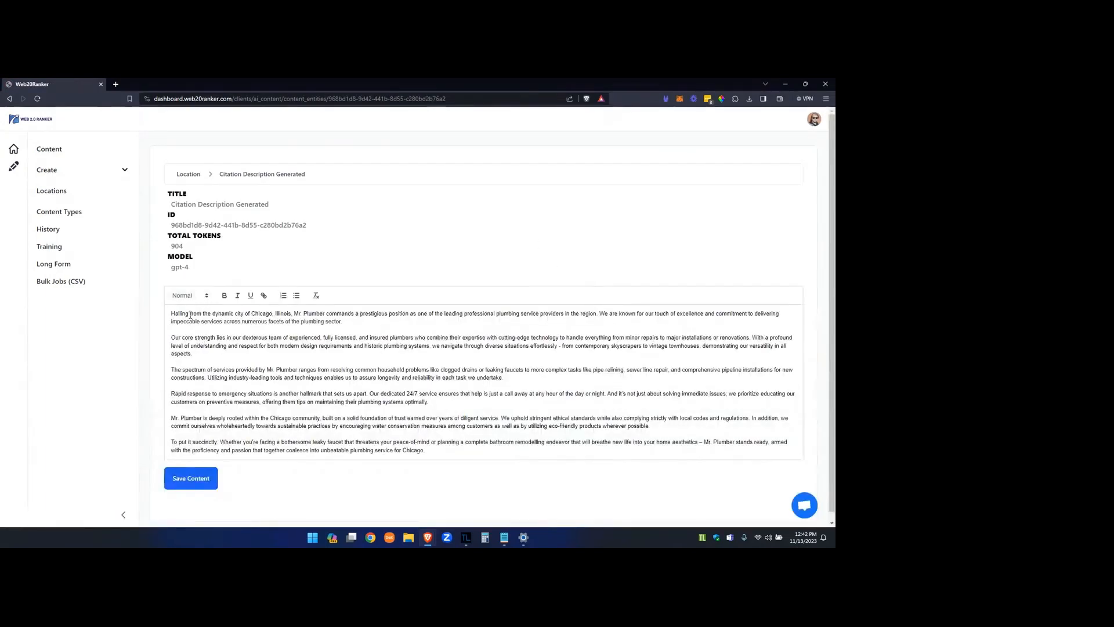
pyautogui.moveTo(191, 314); pyautogui.dragTo(429, 451)
pyautogui.click(8, 100)
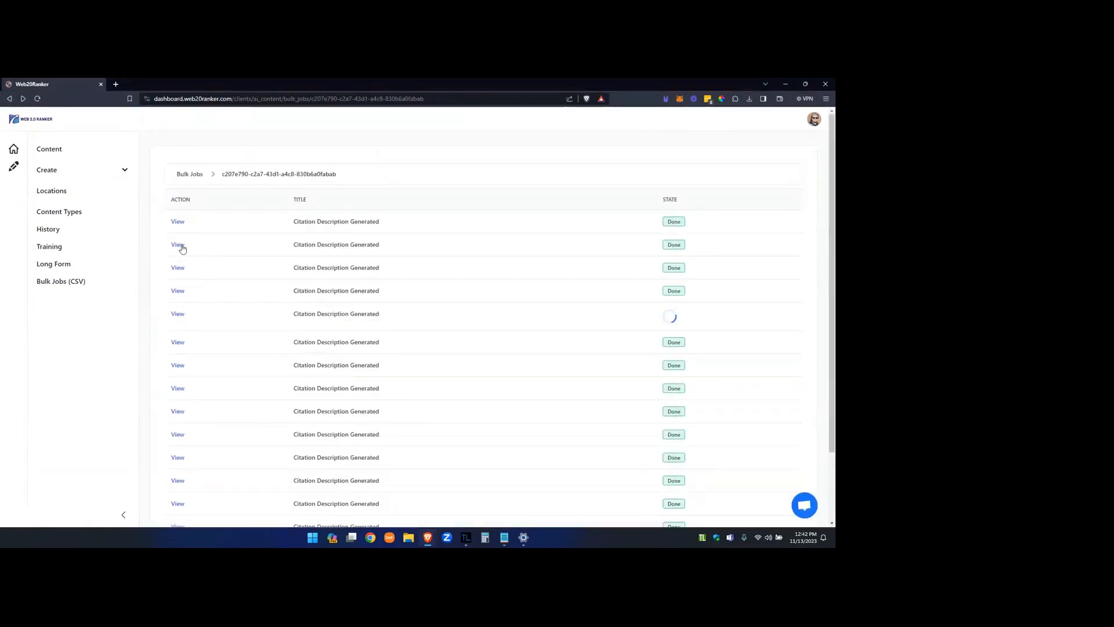
pyautogui.click(179, 245)
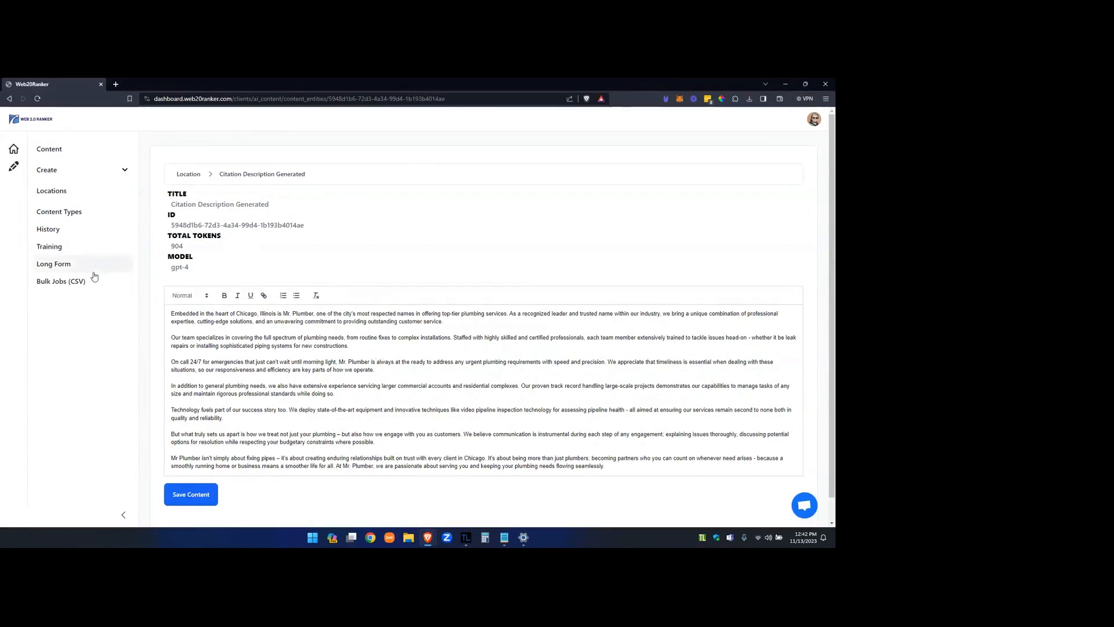
pyautogui.click(72, 282)
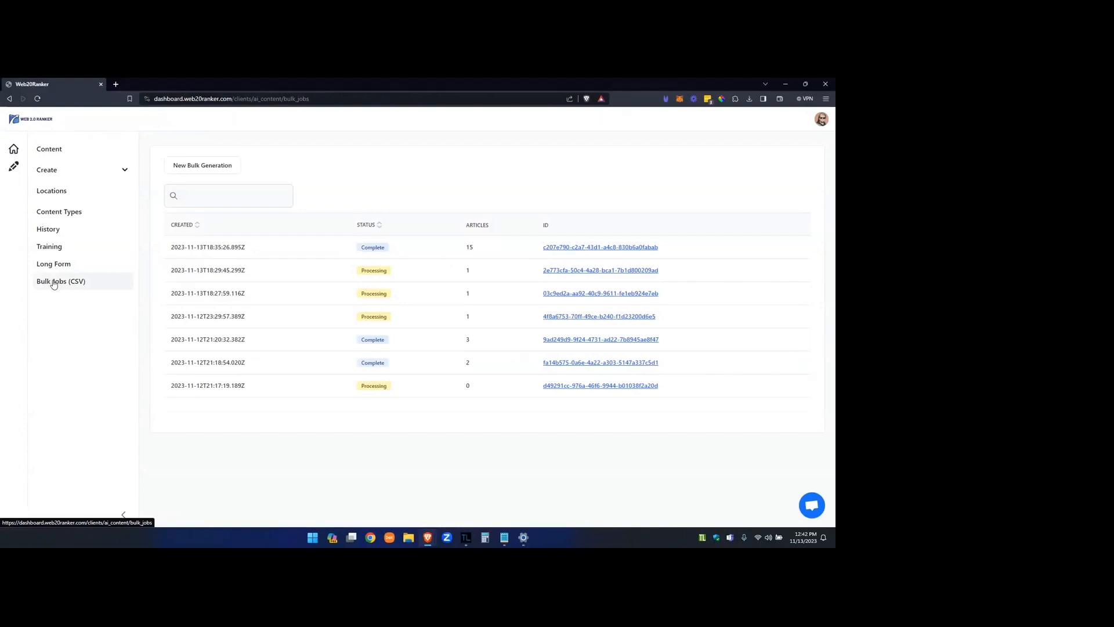
# Step: Open the content types list and look through the Review Social Media Post and Facebook Post prompt messages
pyautogui.click(64, 213)
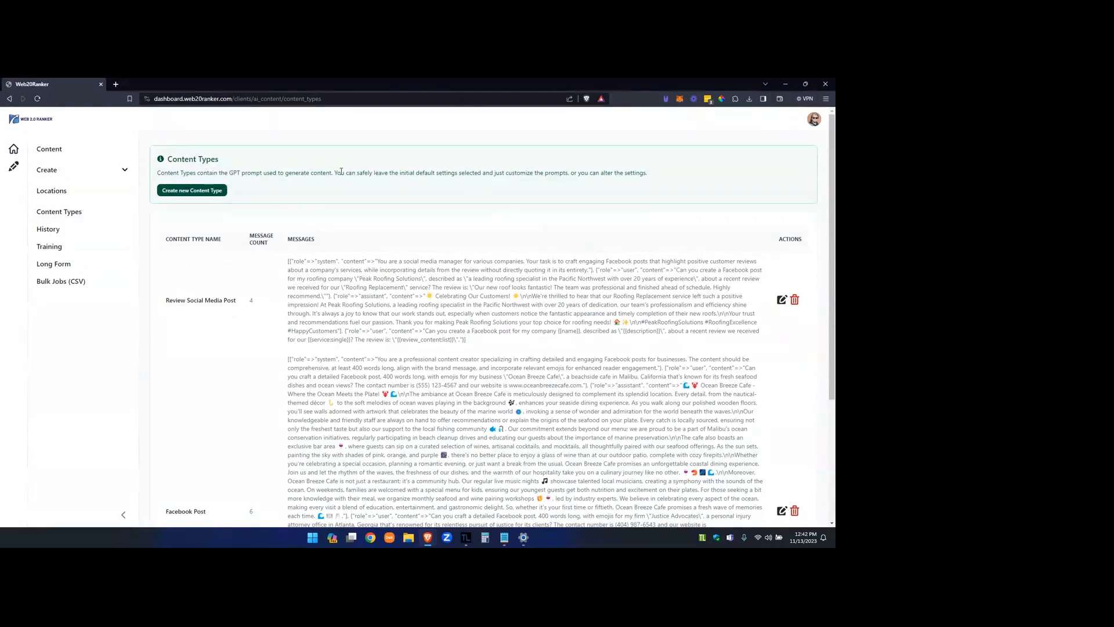
pyautogui.scroll(-2, 528, 355)
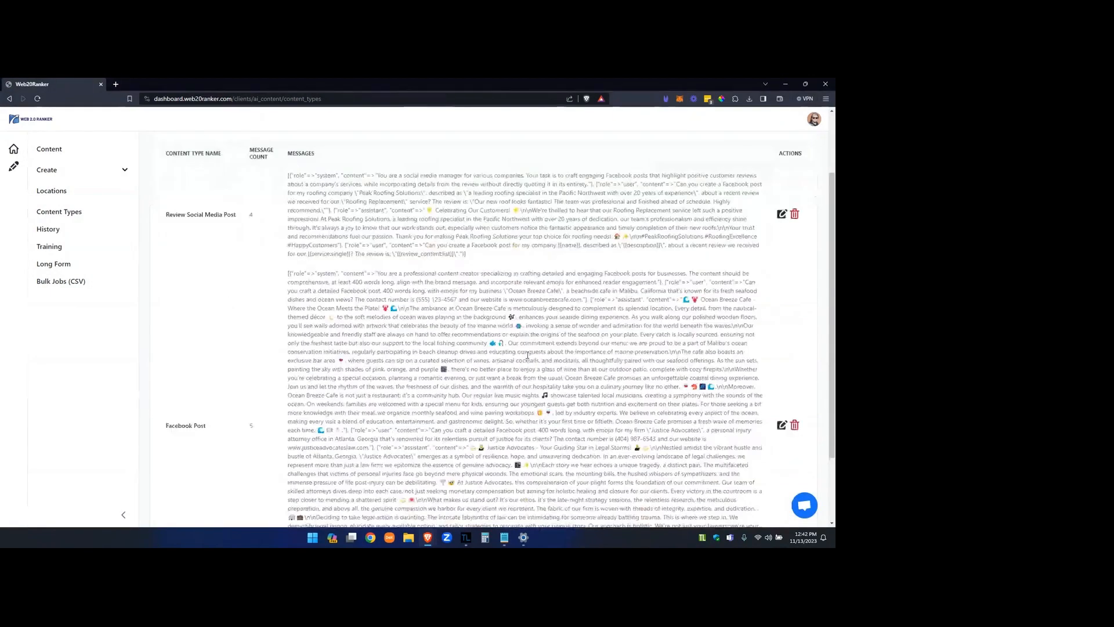
pyautogui.scroll(-2, 528, 355)
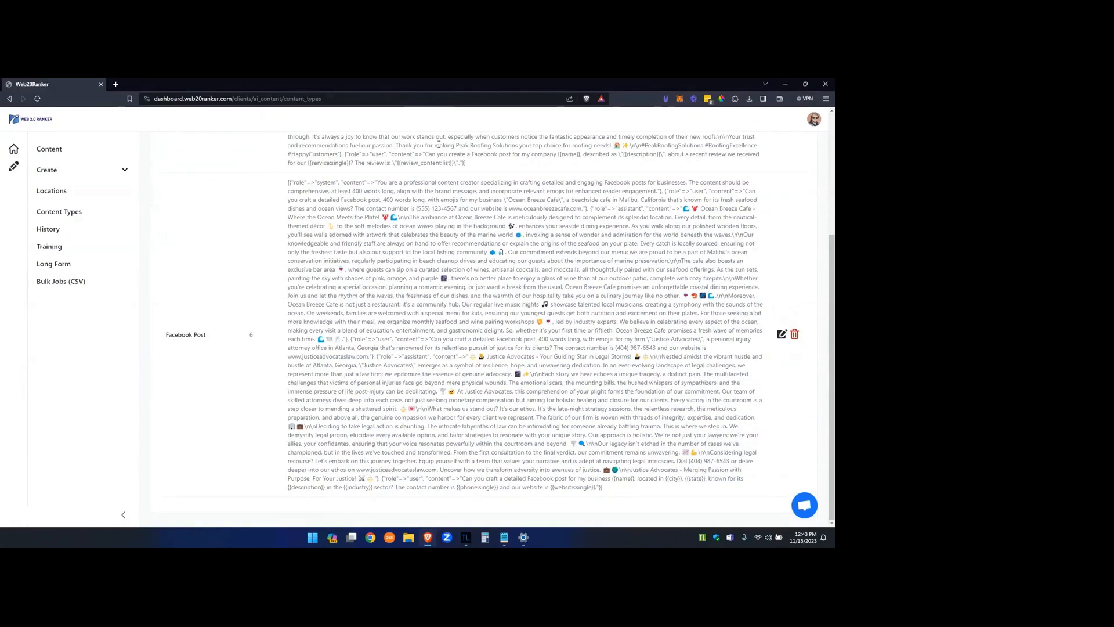
pyautogui.scroll(4, 291, 337)
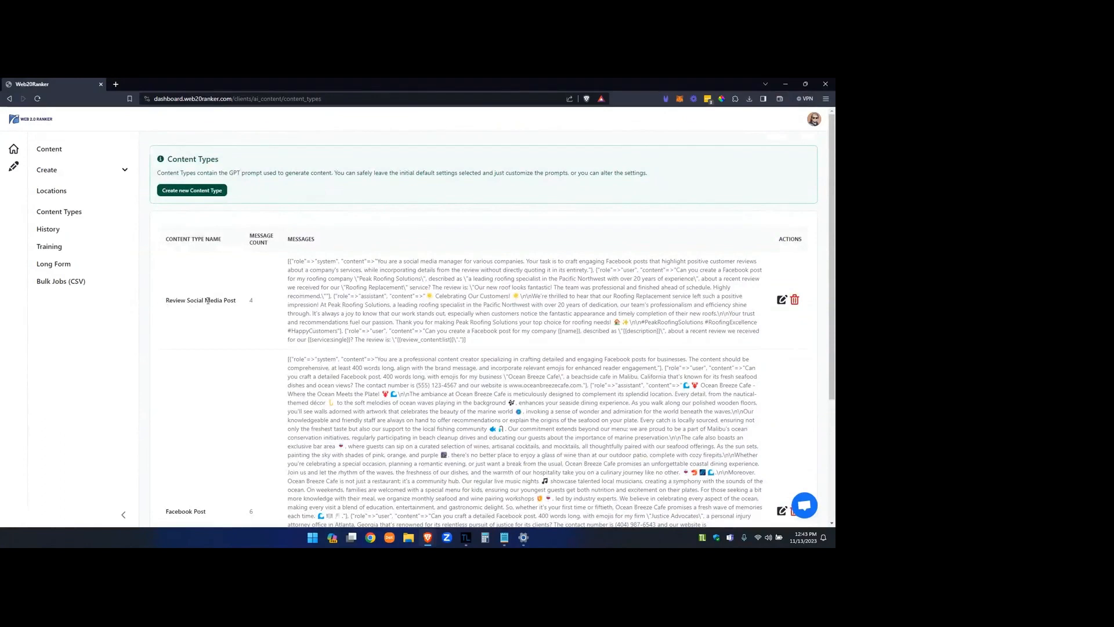
# Step: Open the Review Social Media Post content type, enlarge its example messages and examine the {{service:single}} and {{review_content:list}} variables in the last message
pyautogui.click(781, 300)
pyautogui.scroll(-9, 667, 378)
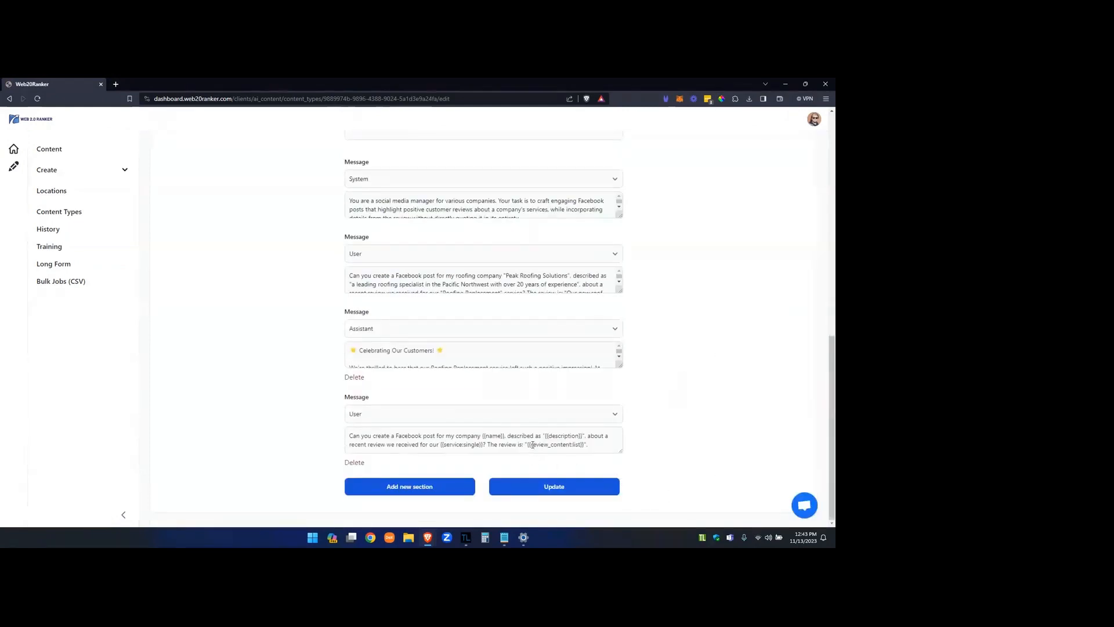
pyautogui.moveTo(527, 445); pyautogui.dragTo(582, 446)
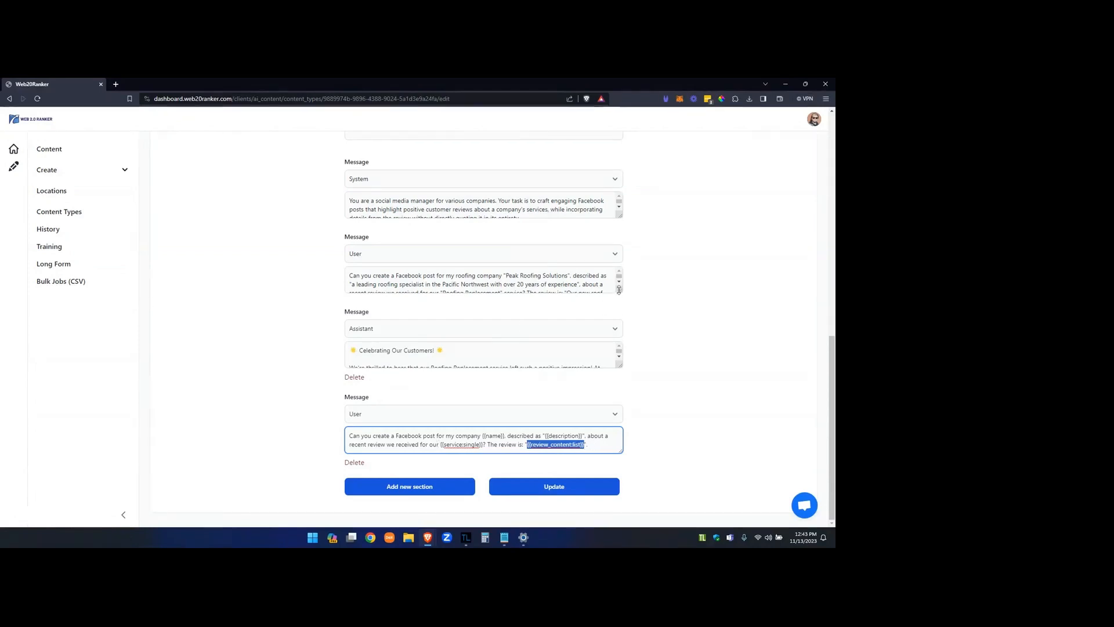
pyautogui.moveTo(620, 290)
pyautogui.mouseDown()
pyautogui.moveTo(620, 341)
pyautogui.moveTo(627, 310)
pyautogui.mouseUp()
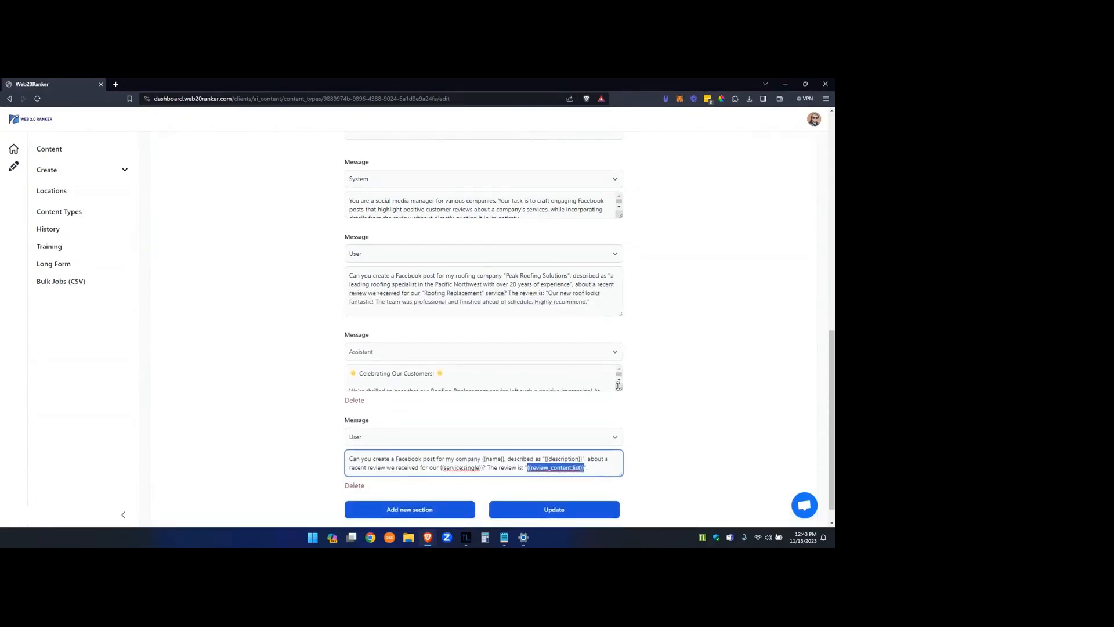
pyautogui.moveTo(618, 387); pyautogui.dragTo(627, 405)
pyautogui.scroll(-1, 693, 377)
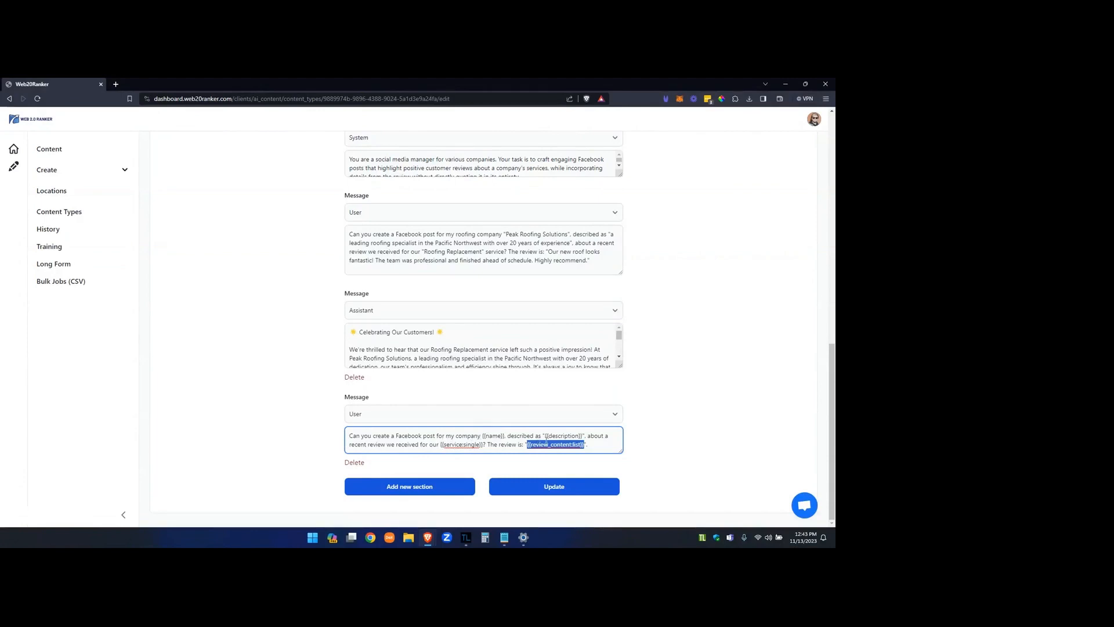
pyautogui.moveTo(442, 445); pyautogui.dragTo(583, 446)
# Step: Open the Mr. Plumber location and use its custom Review Social Media Post template, bringing up the service and review_content fields
pyautogui.click(82, 191)
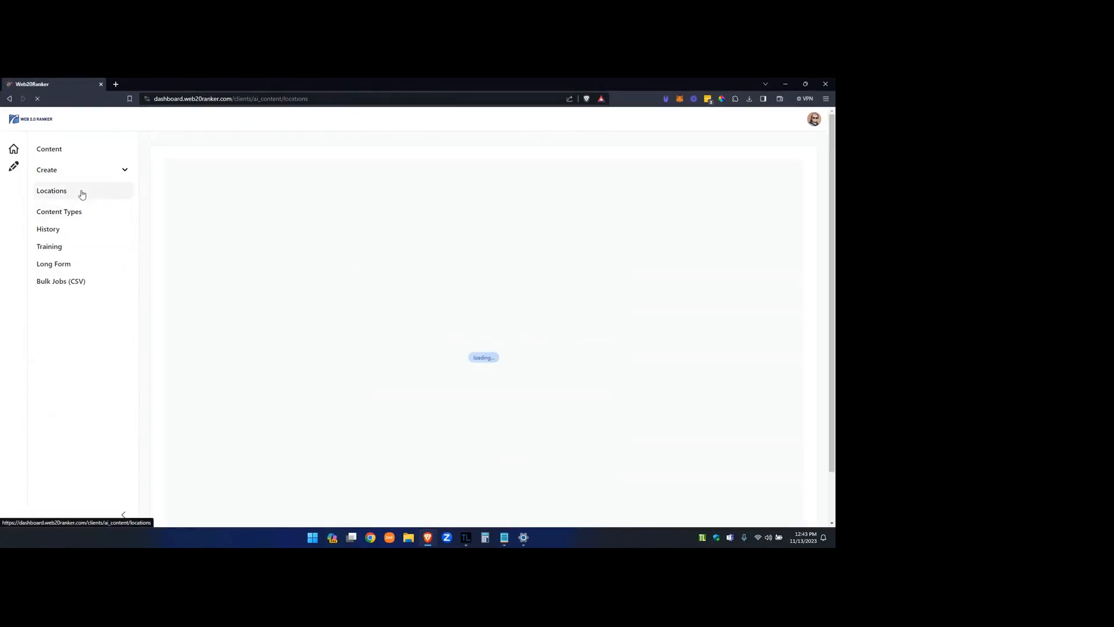
pyautogui.click(188, 270)
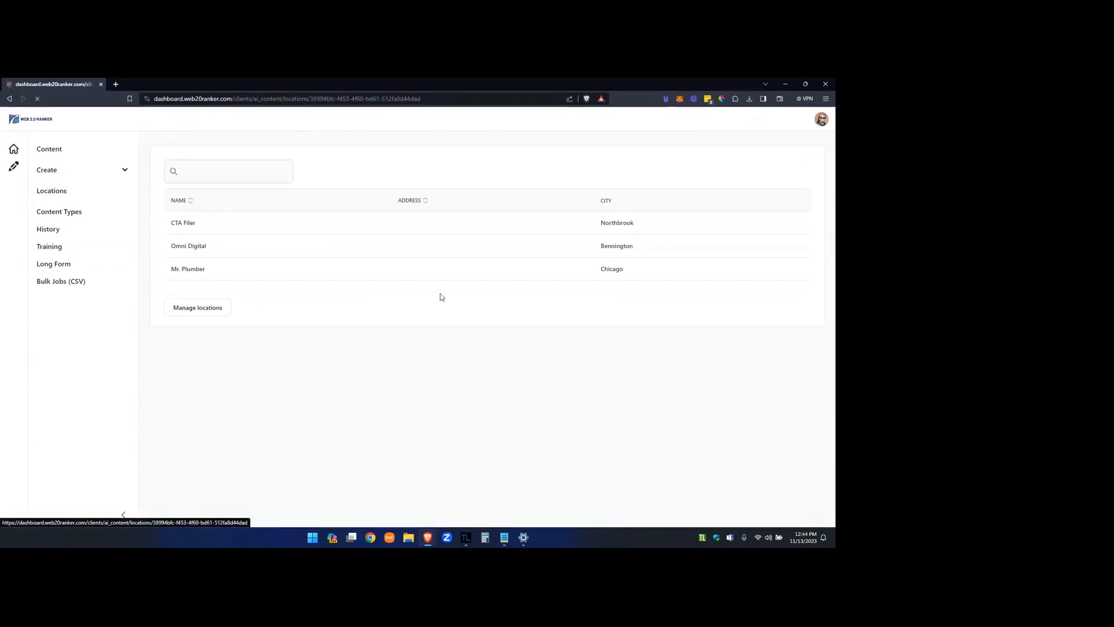
pyautogui.scroll(-10, 447, 290)
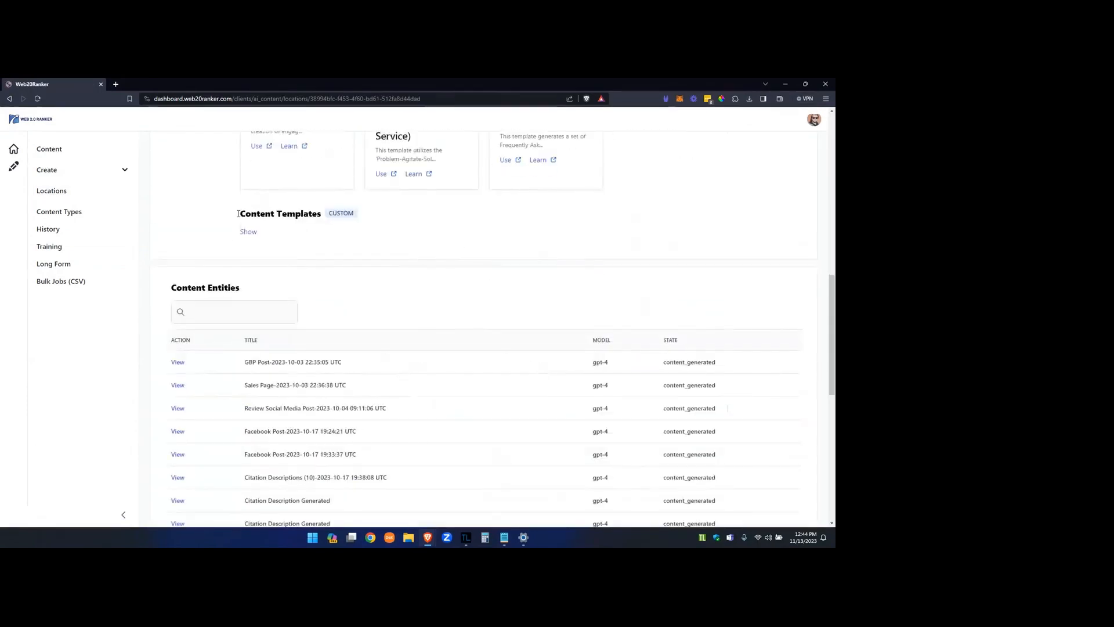
pyautogui.click(248, 231)
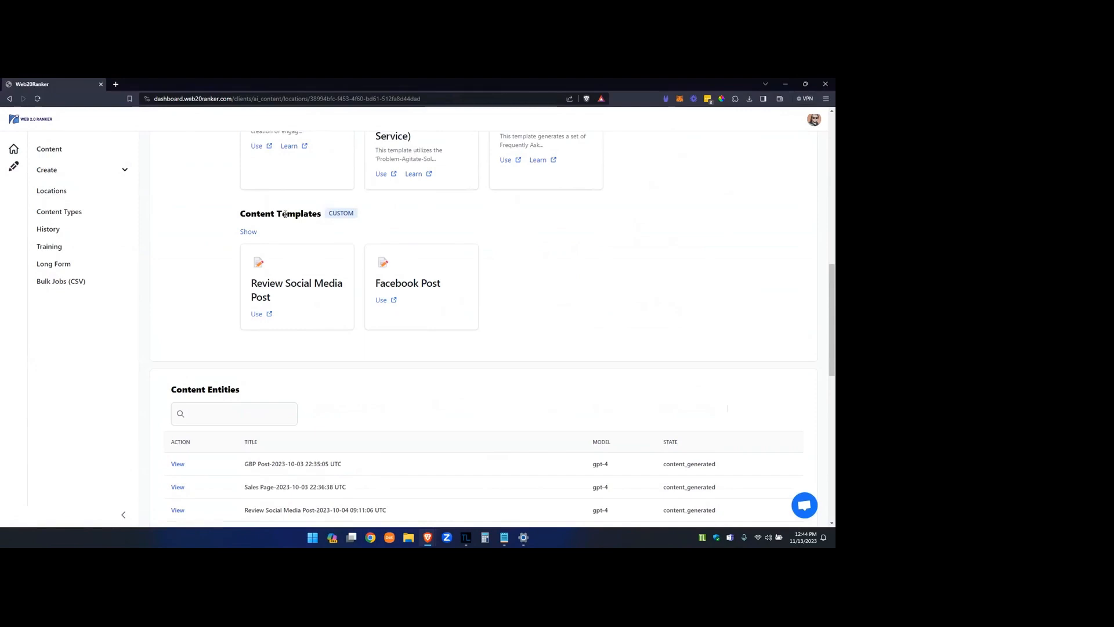
pyautogui.click(257, 314)
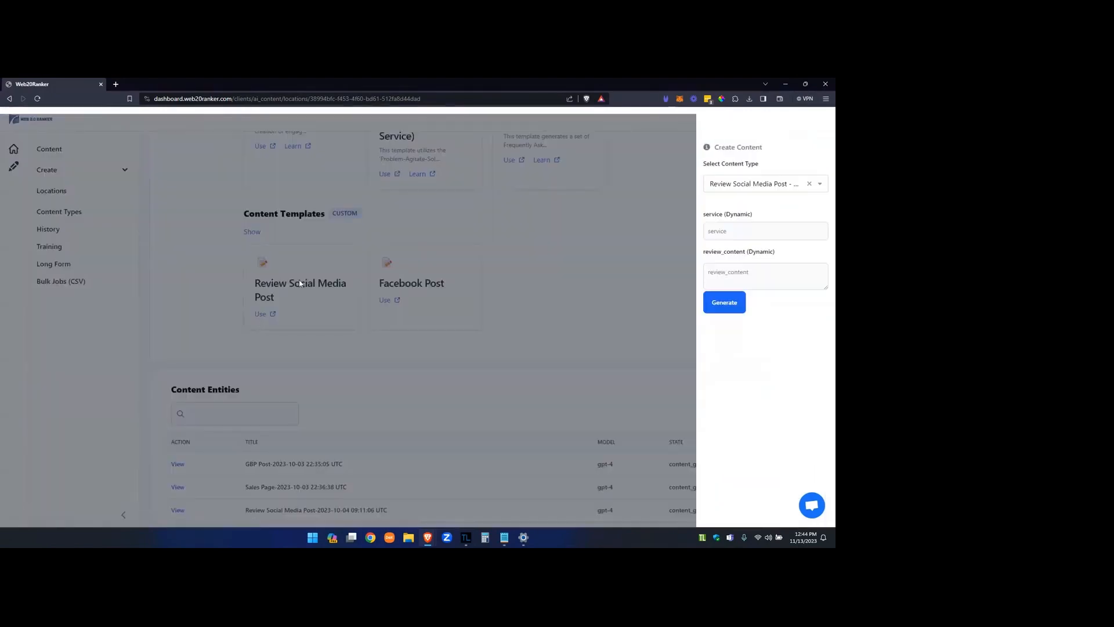
pyautogui.click(732, 236)
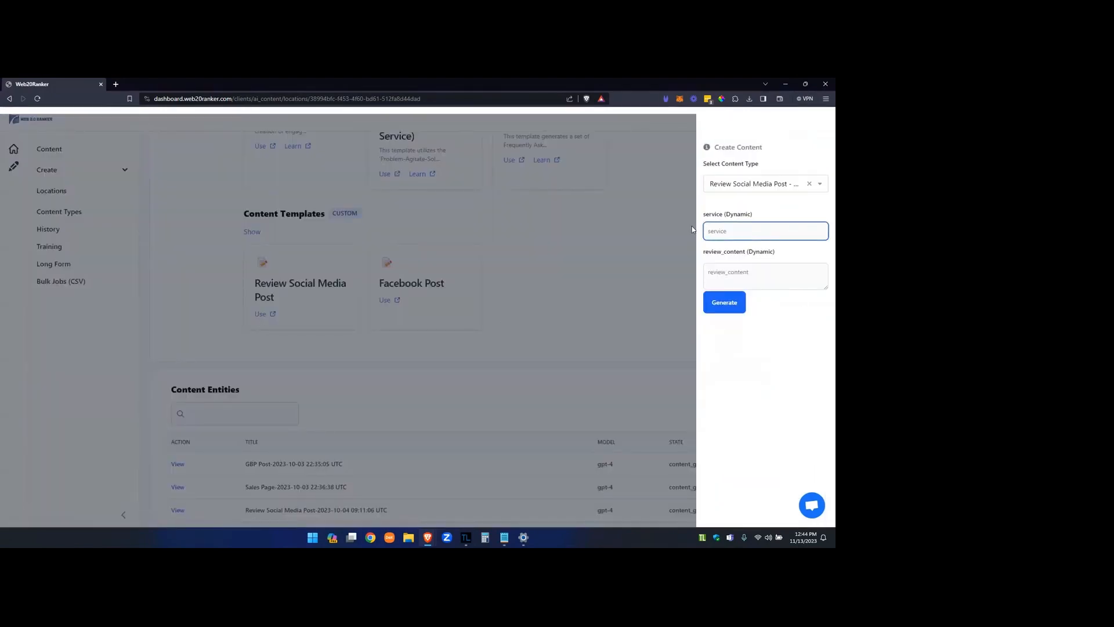
pyautogui.click(724, 276)
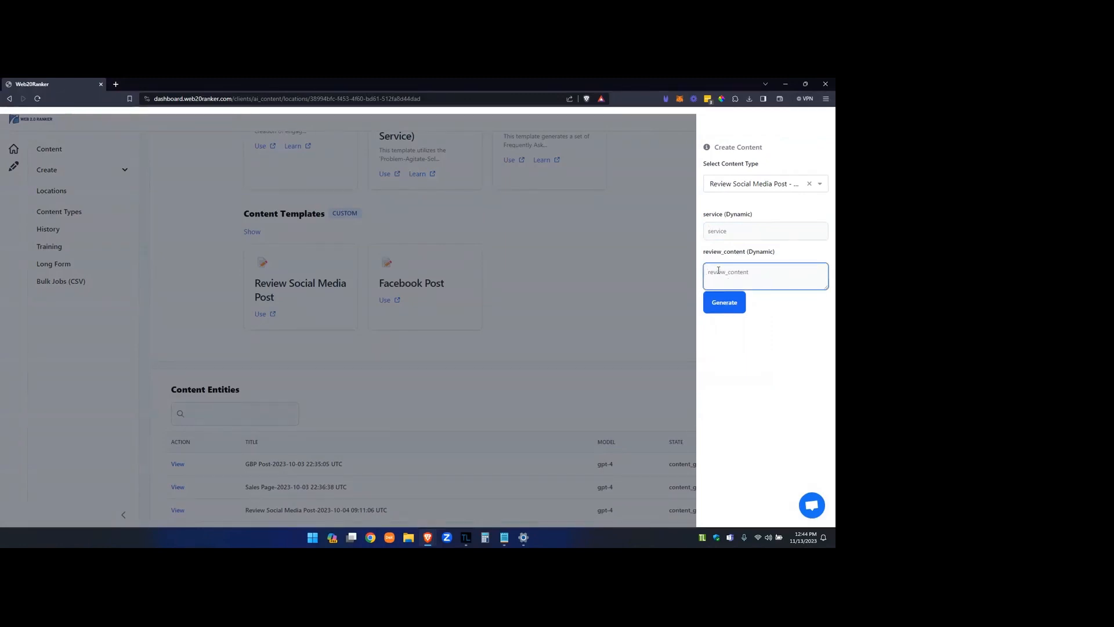
pyautogui.click(728, 231)
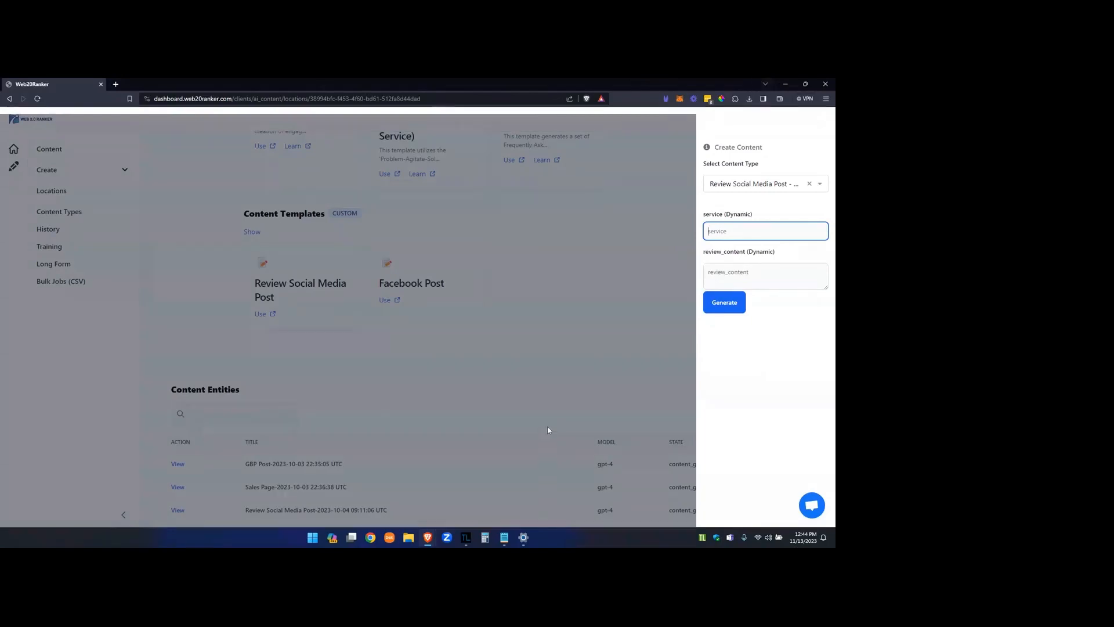
pyautogui.moveTo(432, 540)
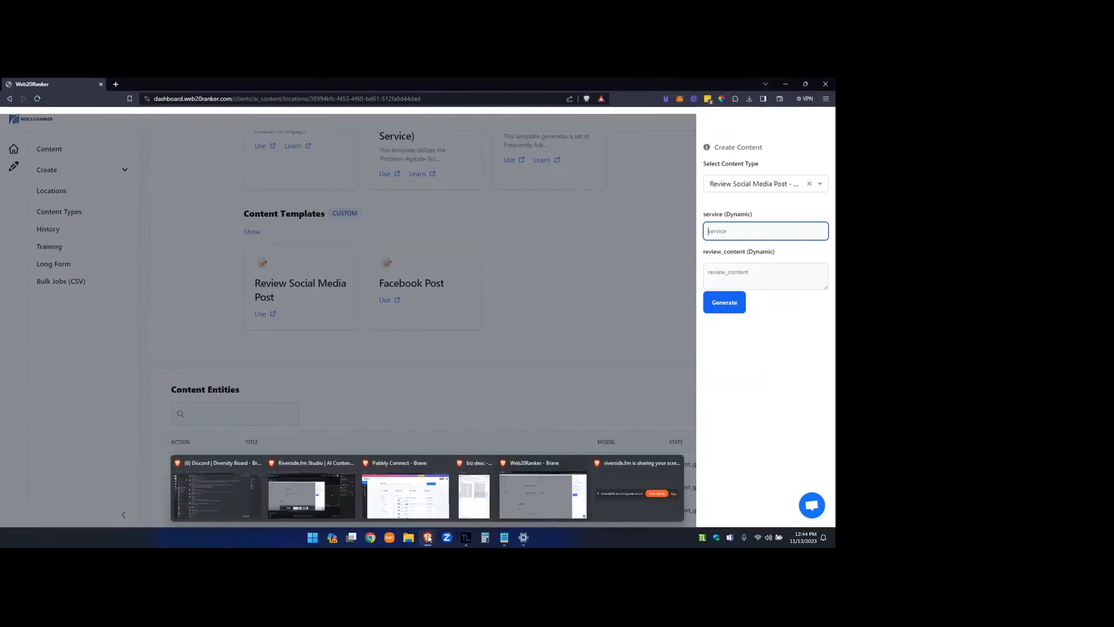
pyautogui.click(474, 493)
pyautogui.moveTo(681, 84); pyautogui.dragTo(2, 273)
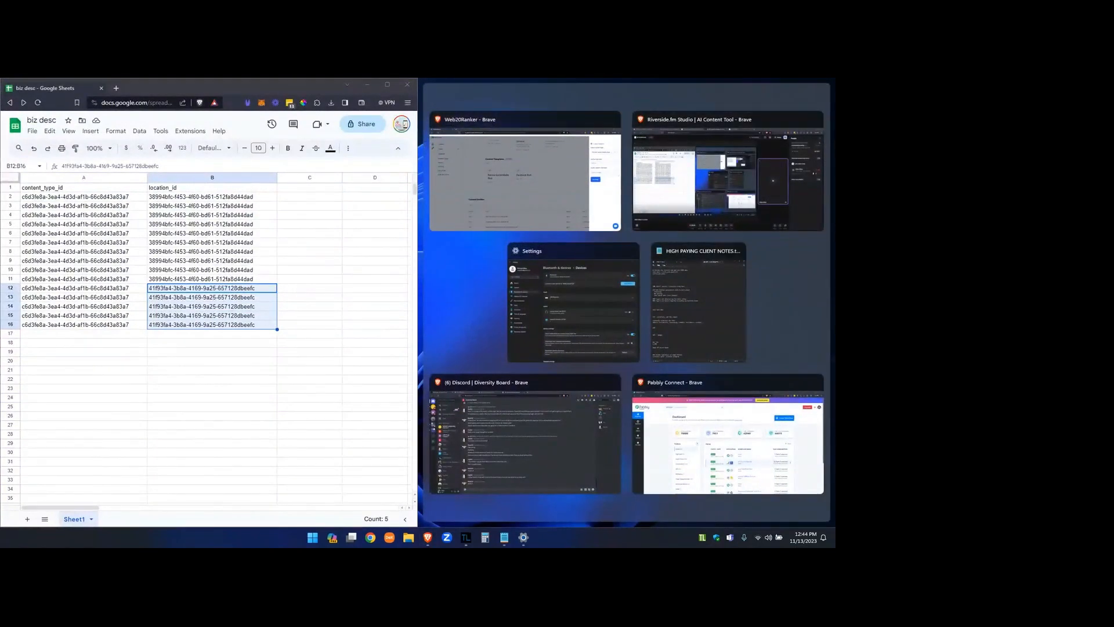
pyautogui.click(525, 171)
pyautogui.press('super+Up')
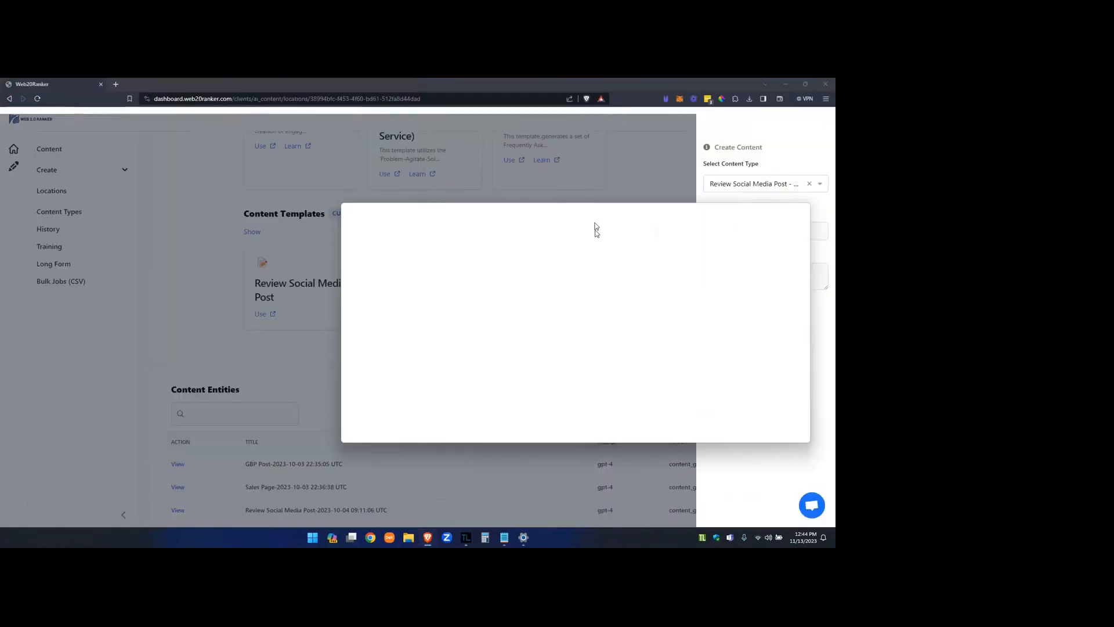
# Step: Arrange the Google reviews window for mr plumber beside the dashboard's Create Content form and widen the reviews window
pyautogui.moveTo(596, 229); pyautogui.dragTo(824, 278)
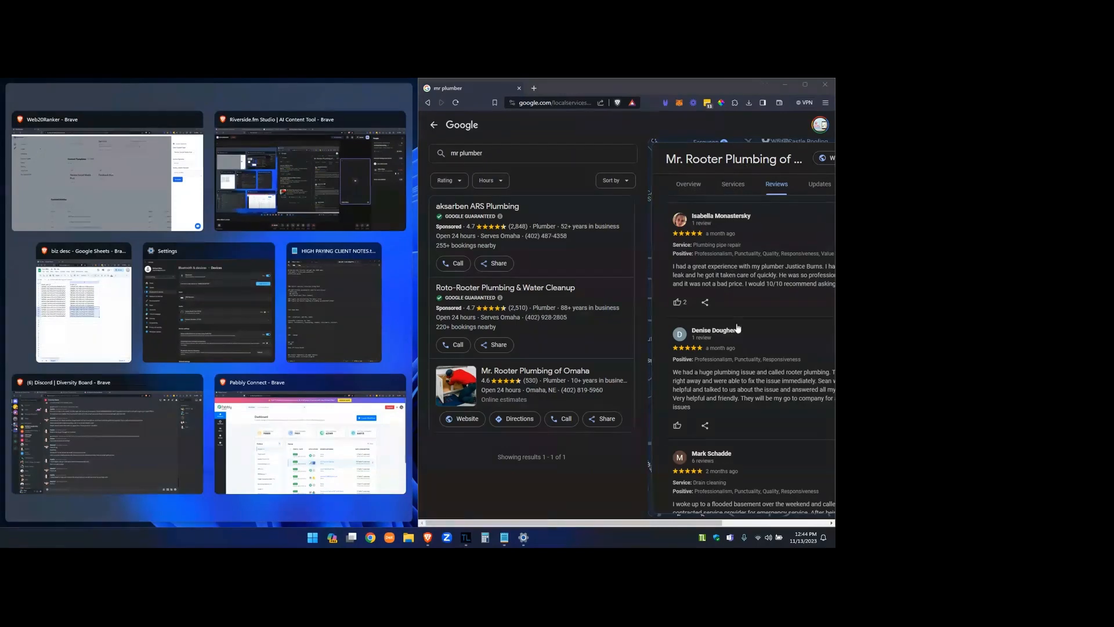
pyautogui.click(120, 177)
pyautogui.moveTo(417, 305); pyautogui.dragTo(371, 305)
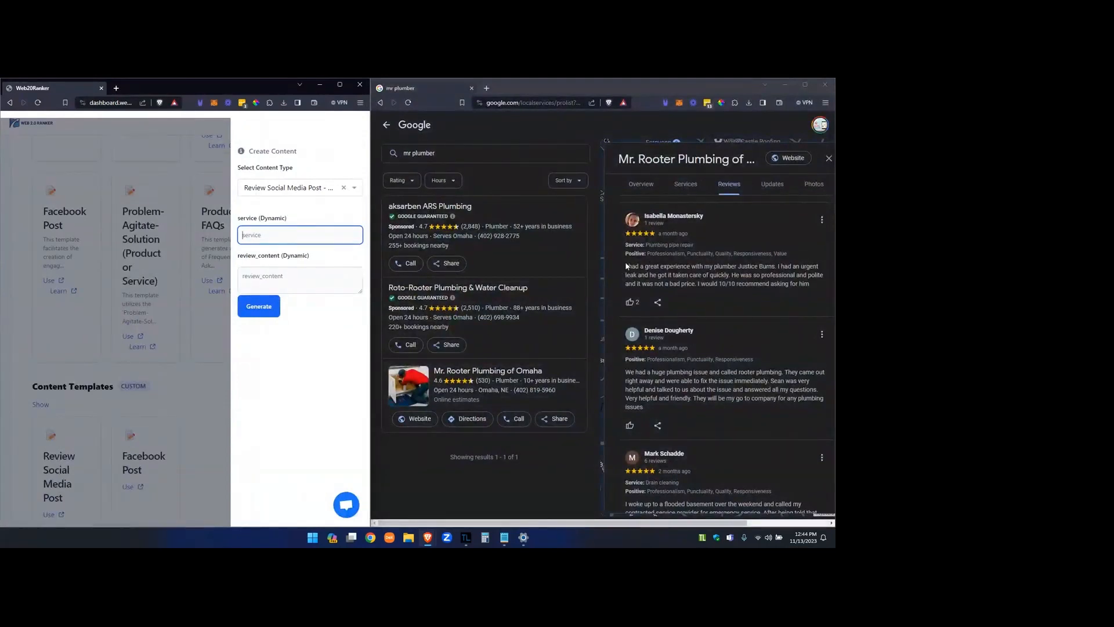
# Step: Copy the full text of the plumbing pipe repair review on Google and paste it into the review_content field
pyautogui.moveTo(626, 266); pyautogui.dragTo(816, 283)
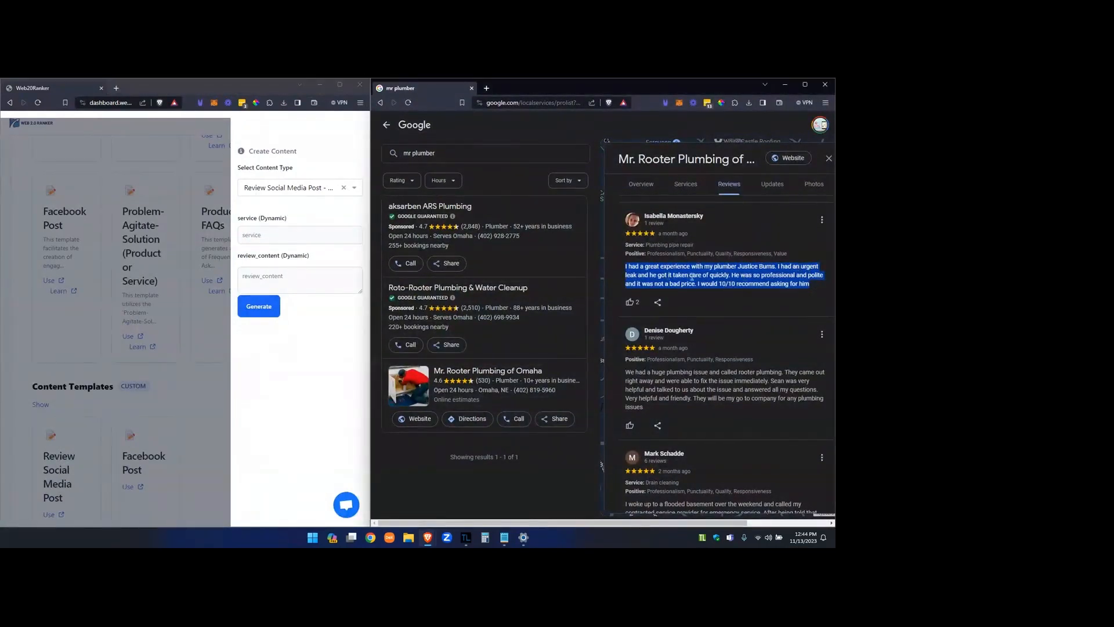
pyautogui.hotkey('ctrl', 'c')
pyautogui.click(293, 277)
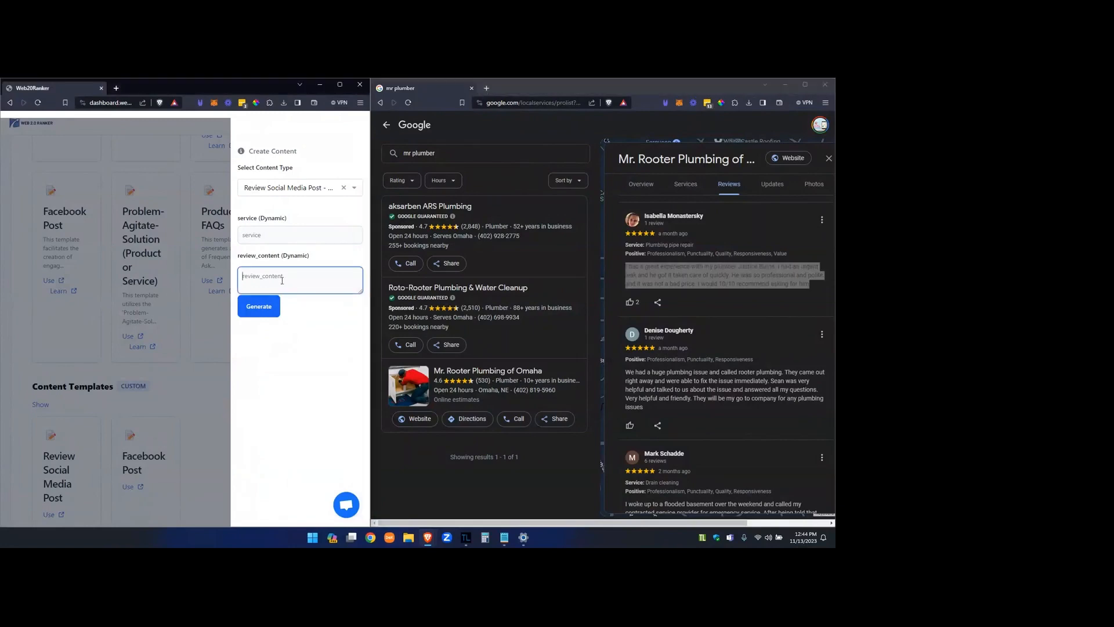
pyautogui.hotkey('ctrl', 'v')
# Step: Set the service field to "Emergency Service" with its spelling corrected, and generate the review social media post
pyautogui.click(280, 235)
pyautogui.write('Emer')
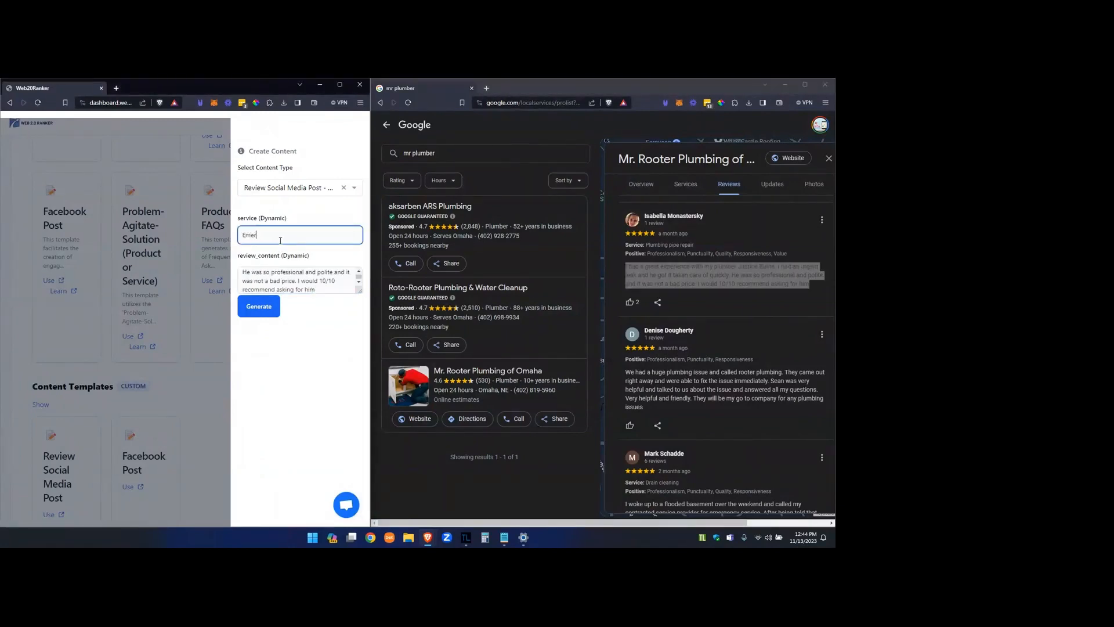
pyautogui.write('gecncy Service')
pyautogui.rightClick(266, 235)
pyautogui.click(293, 242)
pyautogui.click(263, 306)
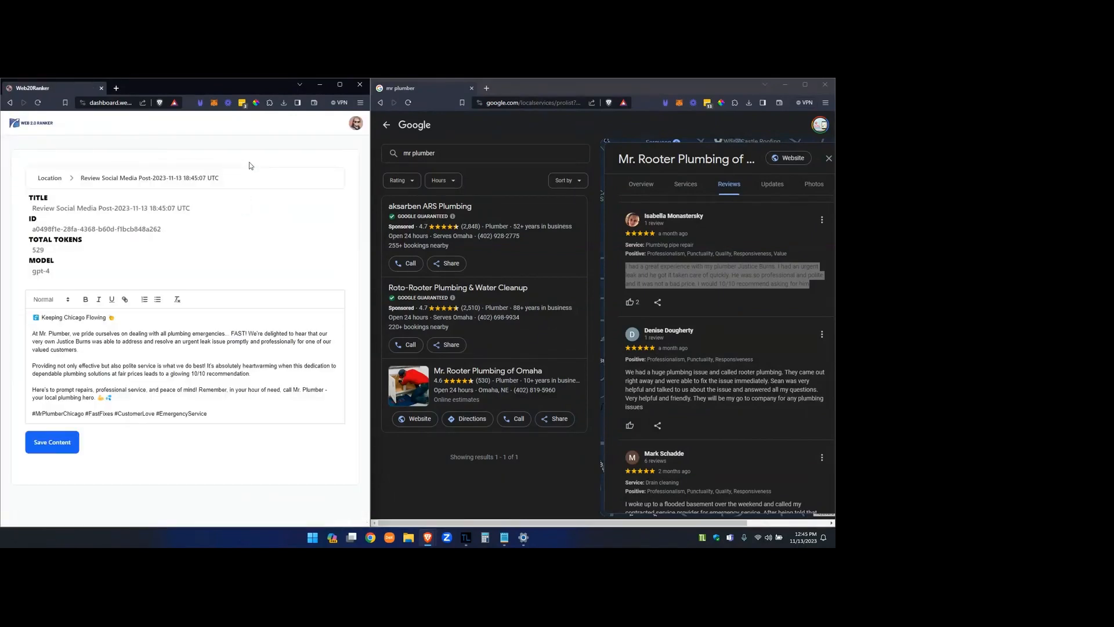
# Step: Read the generated Mr. Plumber post paragraph by paragraph and compare it with the source Google review
pyautogui.moveTo(37, 333); pyautogui.dragTo(325, 350)
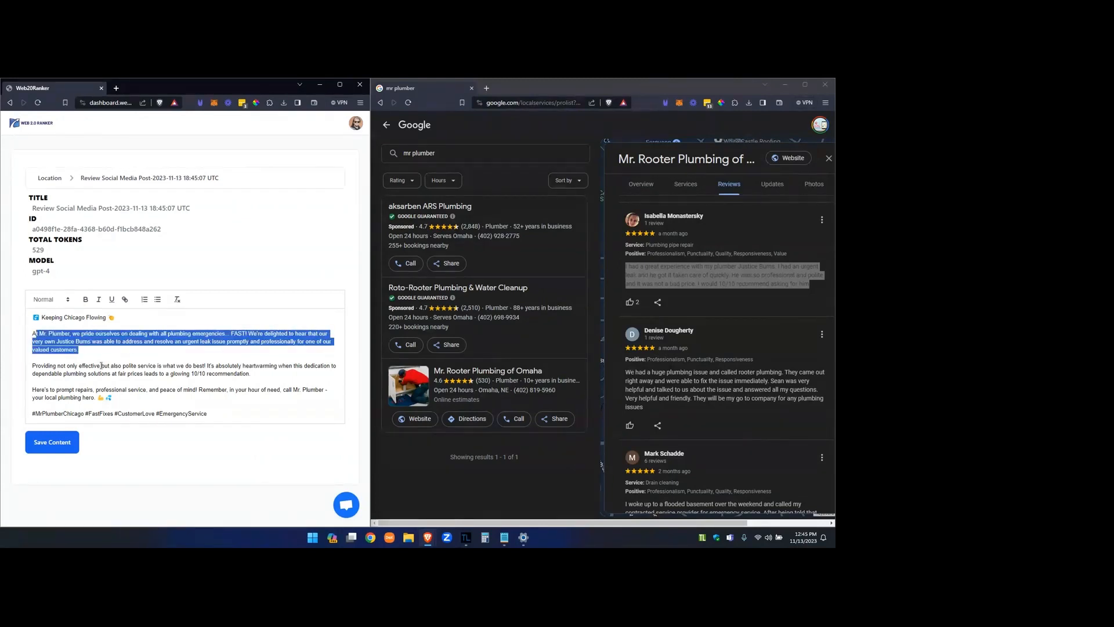
pyautogui.moveTo(42, 366); pyautogui.dragTo(247, 373)
pyautogui.click(191, 367)
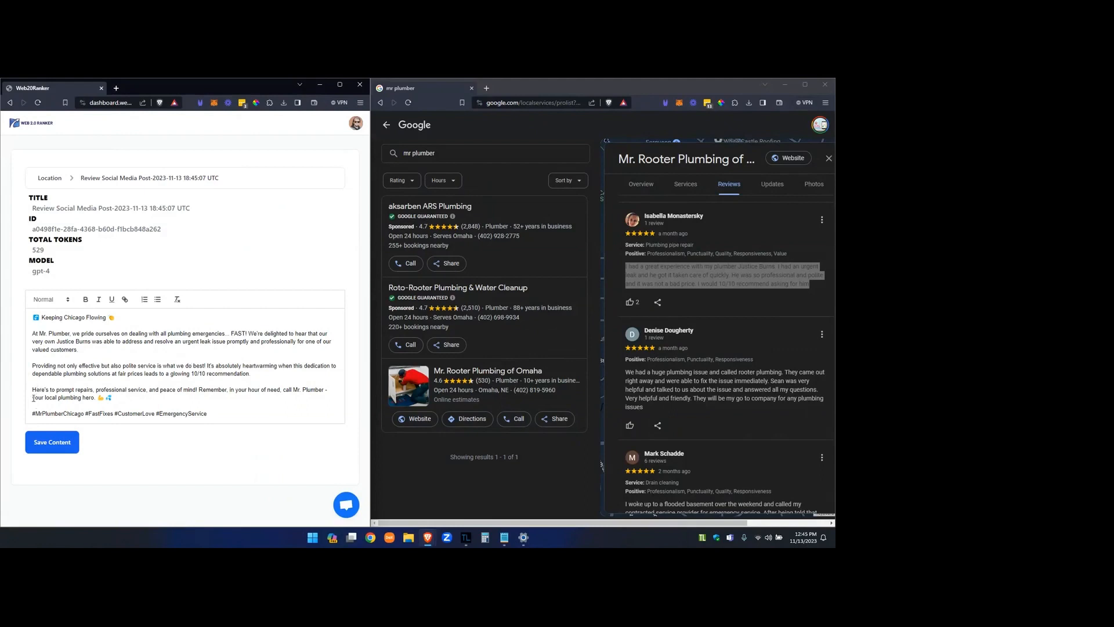
pyautogui.moveTo(41, 389); pyautogui.dragTo(256, 398)
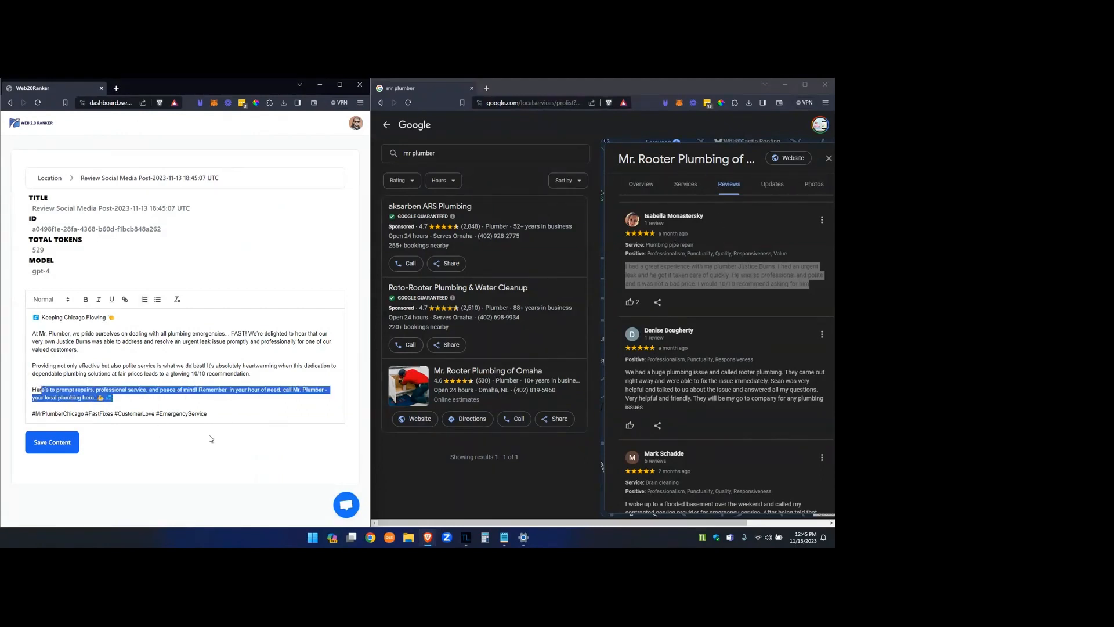
pyautogui.click(179, 465)
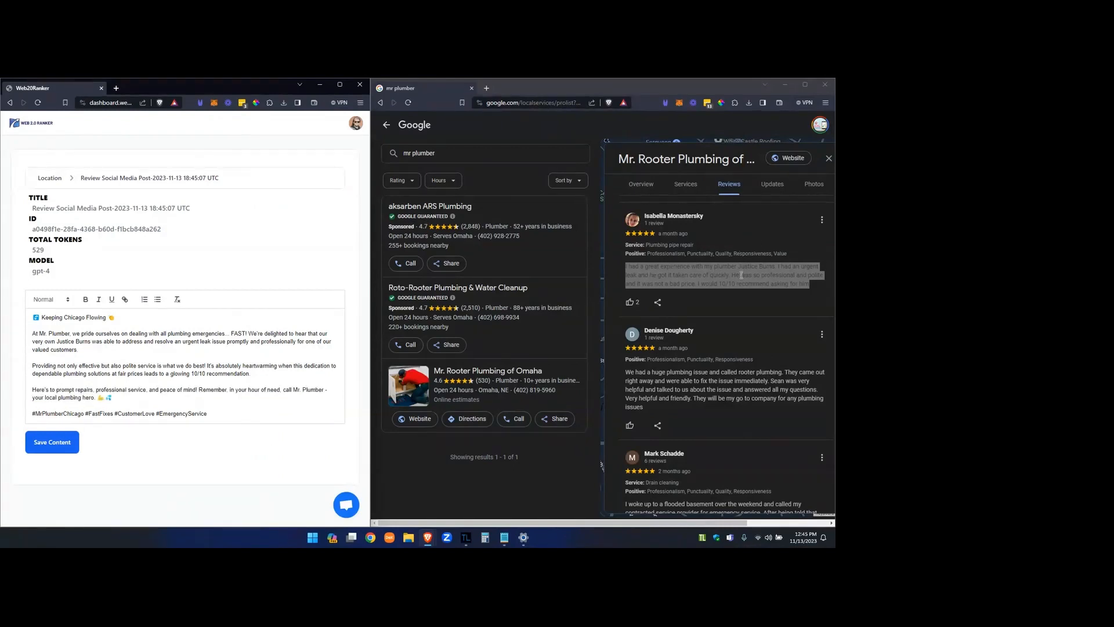
pyautogui.click(741, 275)
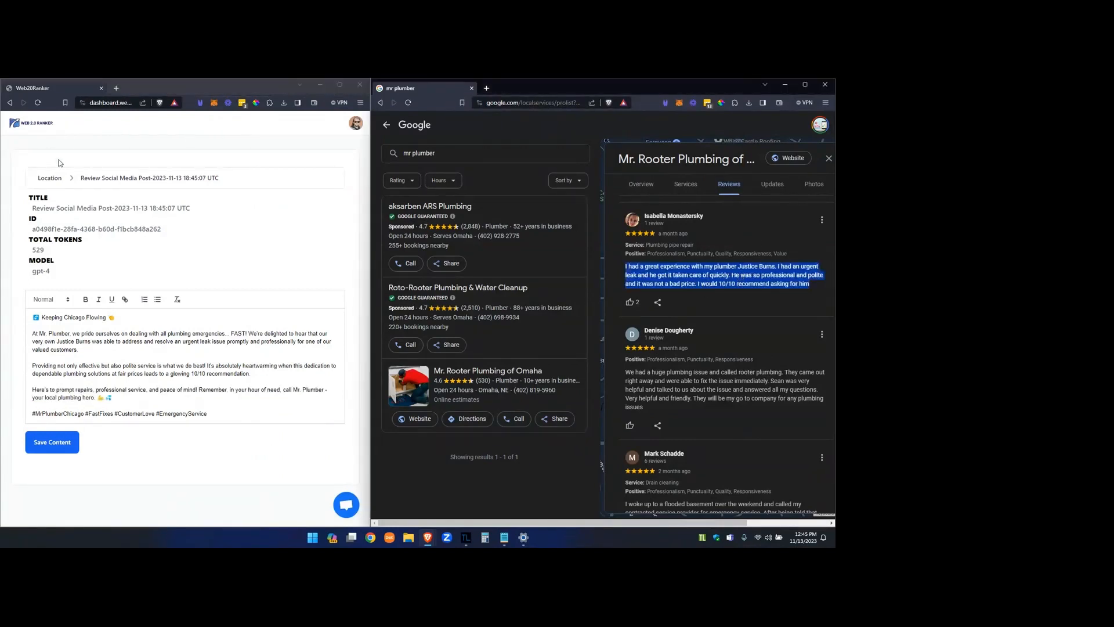
# Step: Leave the generated post, maximize the dashboard window and start a new bulk generation under Bulk Jobs (CSV)
pyautogui.click(10, 103)
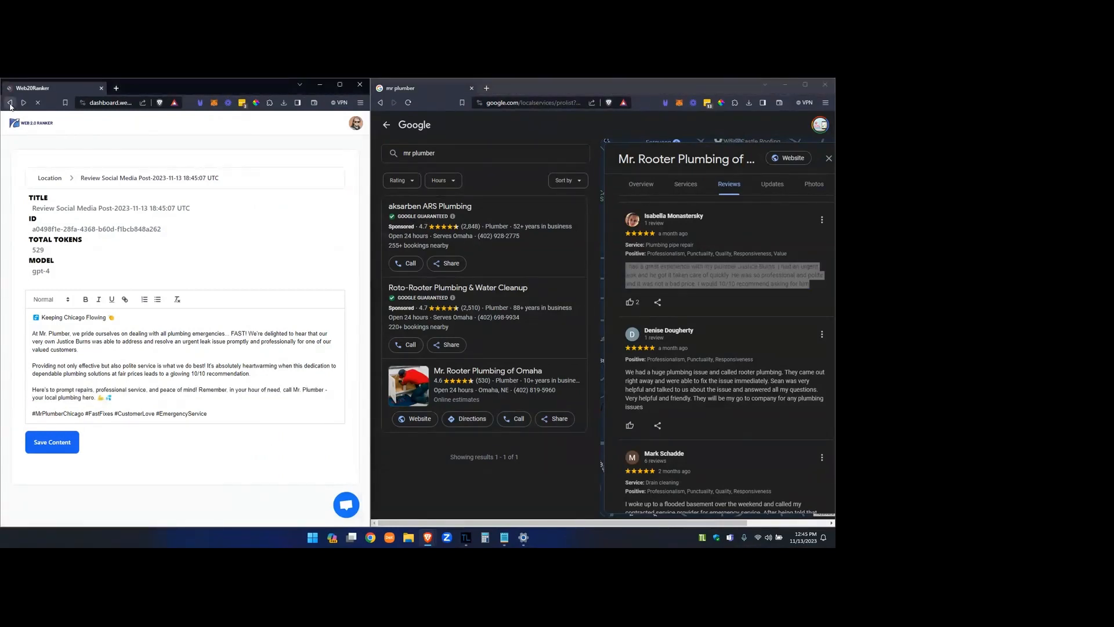
pyautogui.click(340, 84)
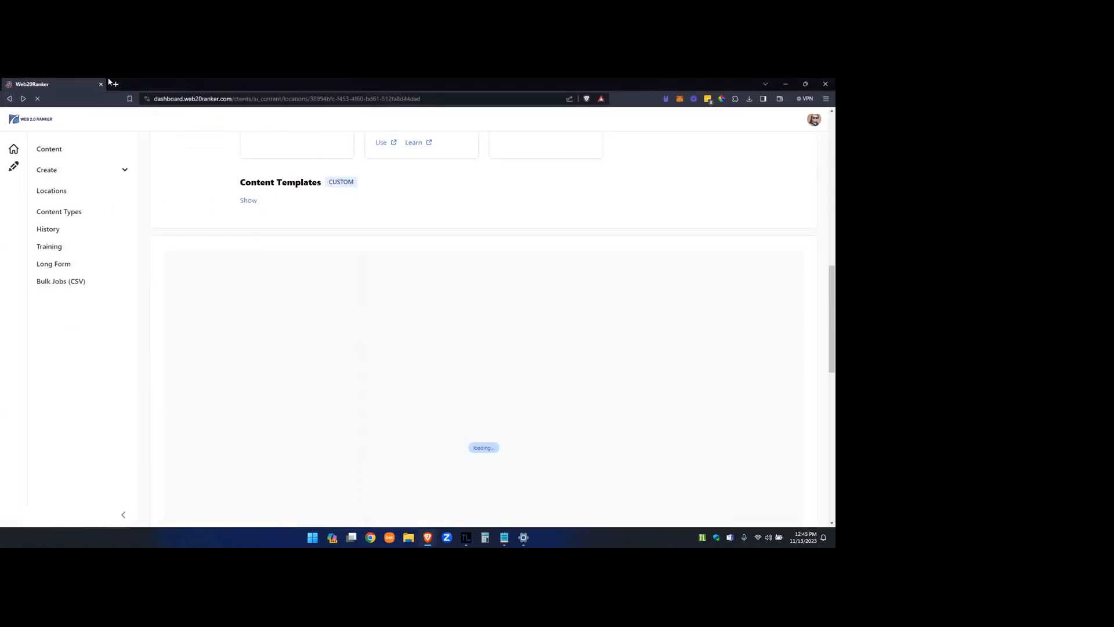
pyautogui.click(85, 285)
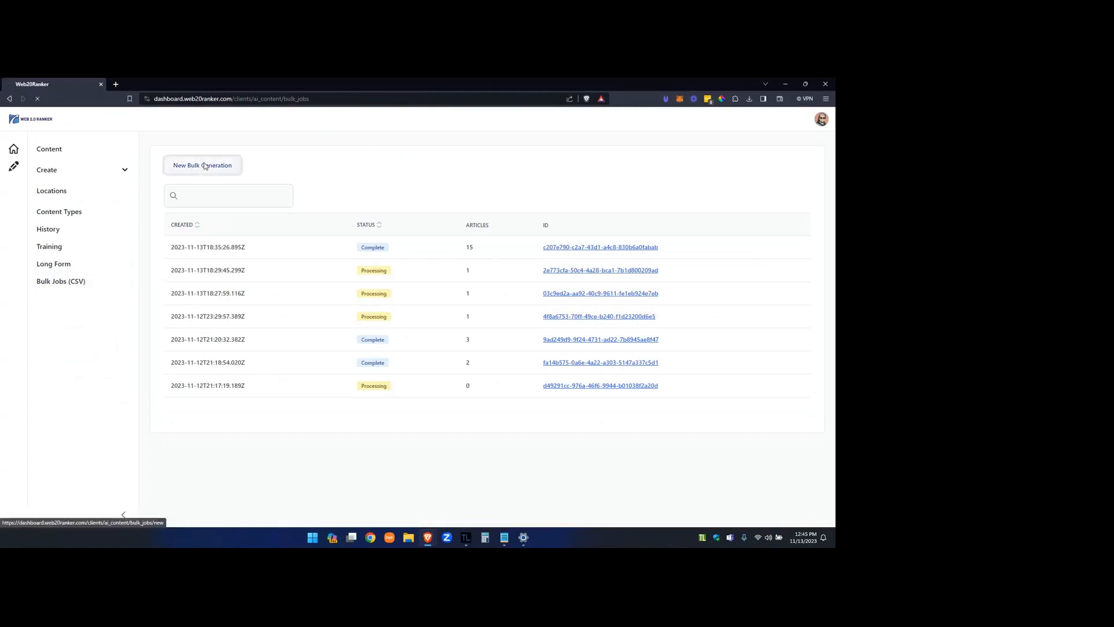
pyautogui.click(205, 166)
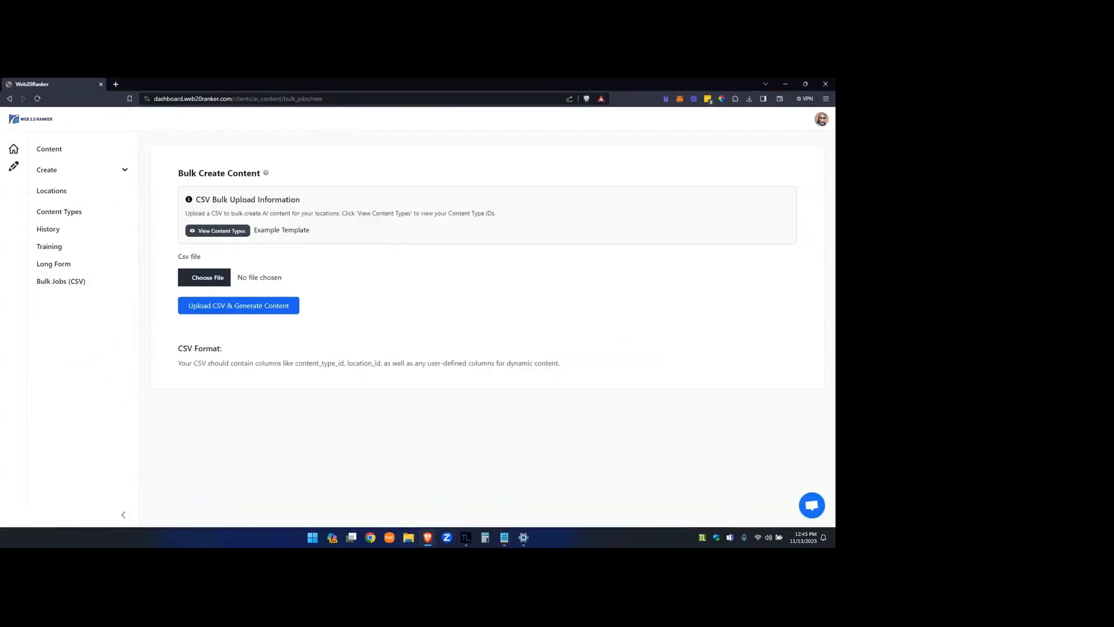
pyautogui.hotkey('alt', 'Tab')
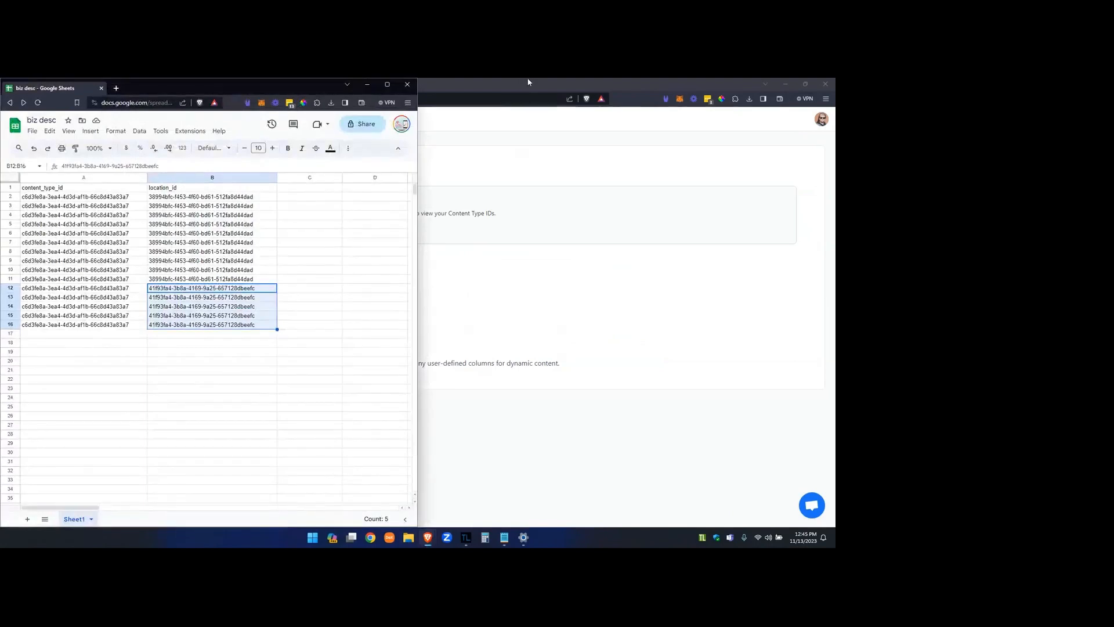
pyautogui.click(476, 296)
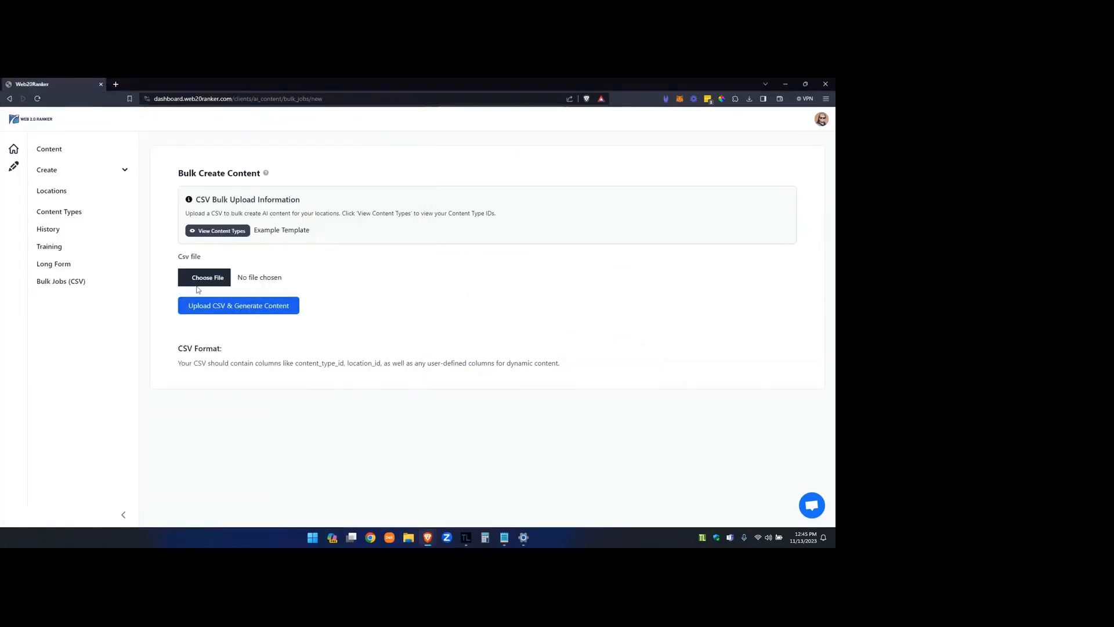
# Step: Search the Content Type IDs list for "review" and copy the ID of the Customer Review Facebook Post template
pyautogui.click(221, 232)
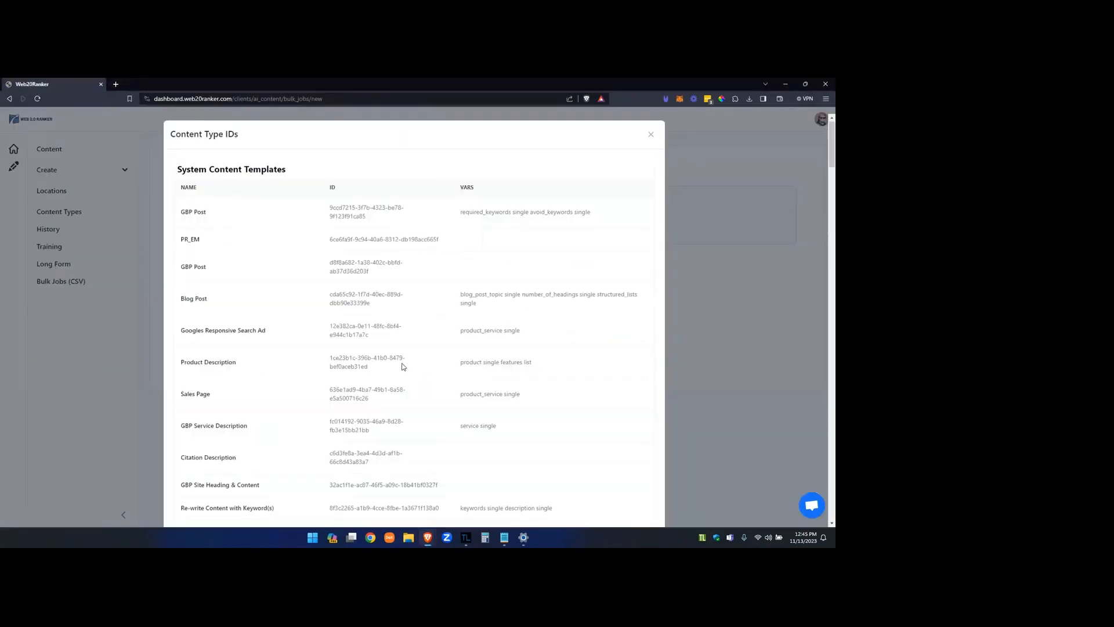
pyautogui.scroll(-15, 404, 366)
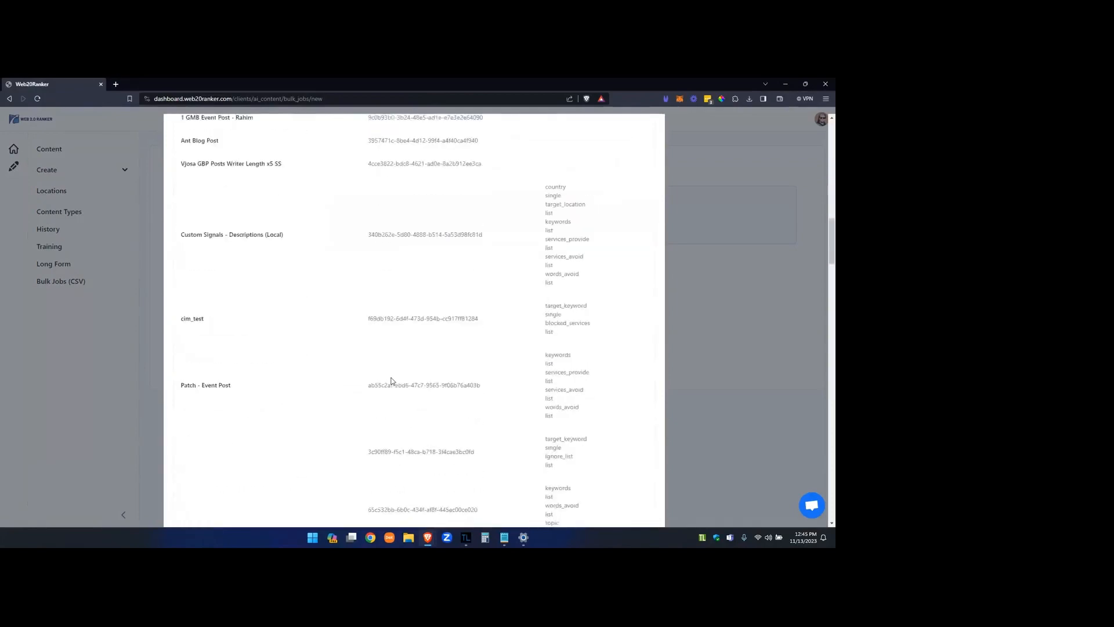
pyautogui.scroll(-20, 395, 405)
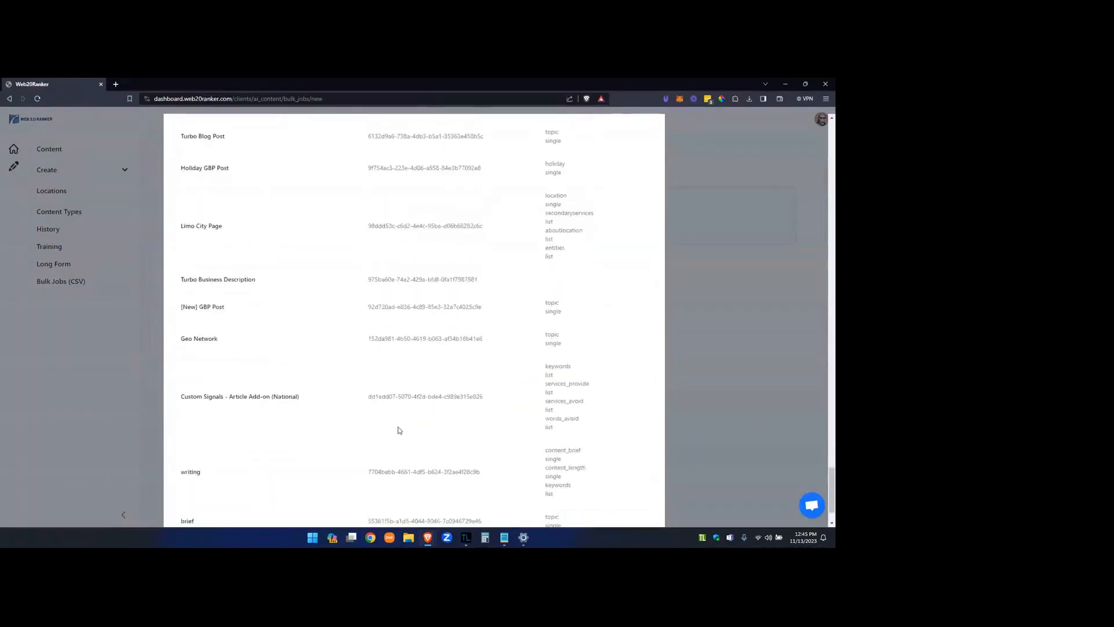
pyautogui.scroll(-2, 399, 430)
pyautogui.hotkey('ctrl', 'f')
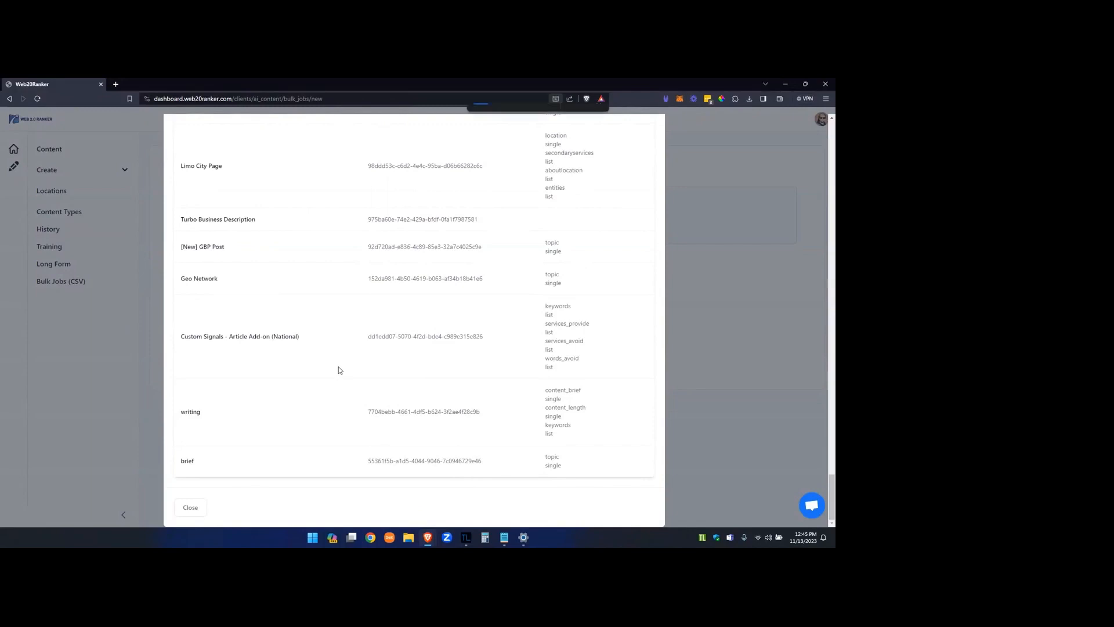
pyautogui.write('review')
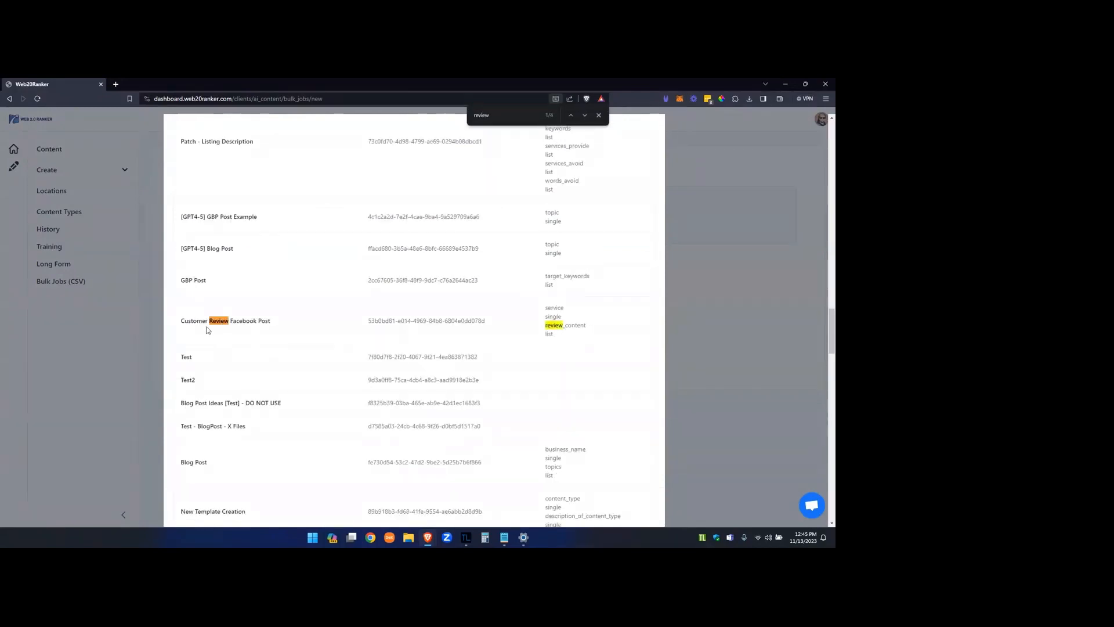
pyautogui.moveTo(186, 320); pyautogui.dragTo(269, 321)
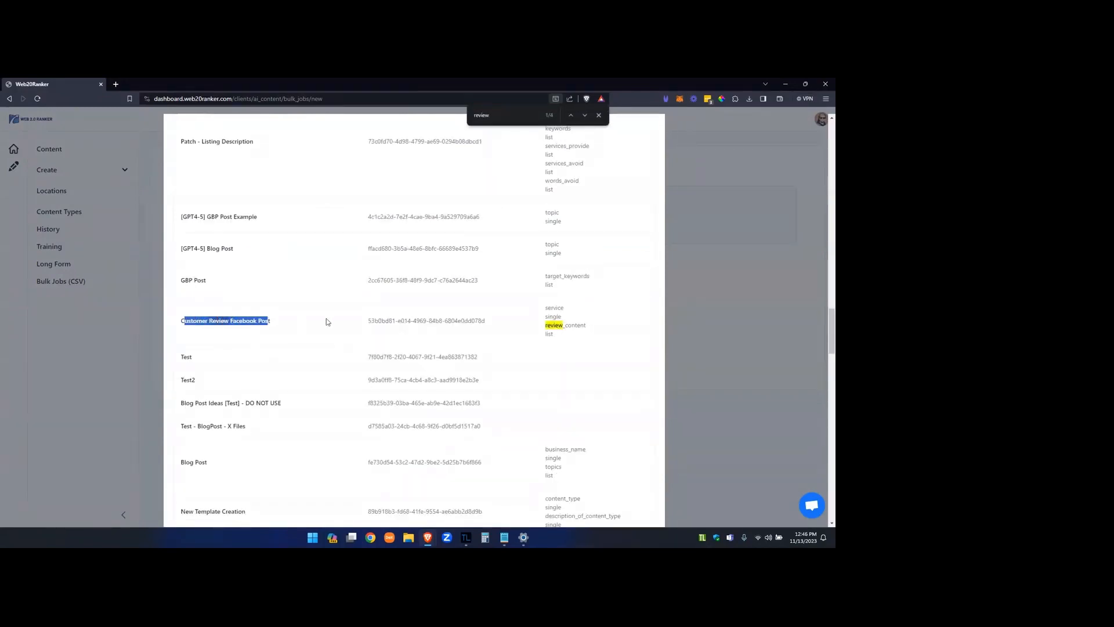
pyautogui.moveTo(362, 322); pyautogui.dragTo(505, 334)
pyautogui.hotkey('ctrl', 'c')
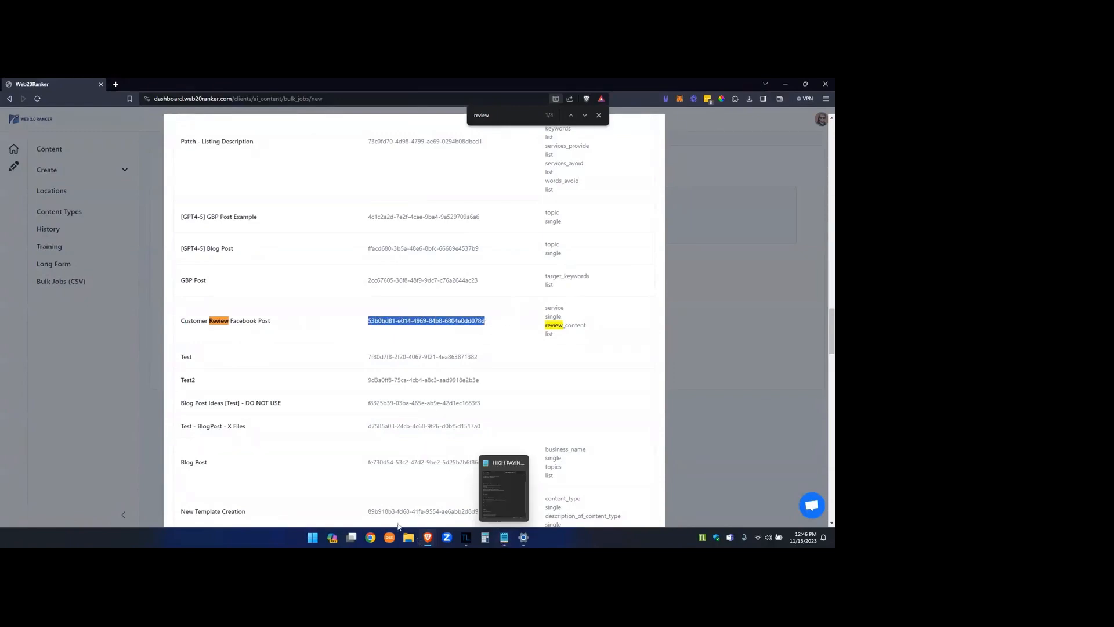
# Step: In the biz desc sheet, clear the old IDs in A2:B16 and paste the copied content type ID into A2
pyautogui.moveTo(430, 535)
pyautogui.click(447, 494)
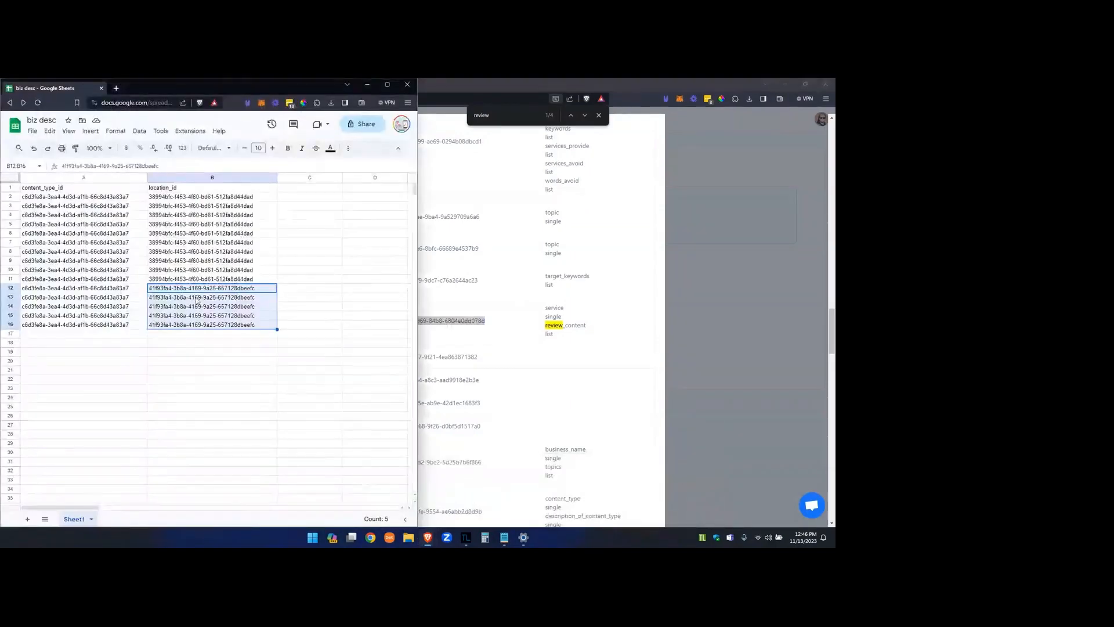
pyautogui.moveTo(191, 327); pyautogui.dragTo(79, 199)
pyautogui.press('Delete')
pyautogui.moveTo(99, 242); pyautogui.dragTo(99, 234)
pyautogui.doubleClick(101, 198)
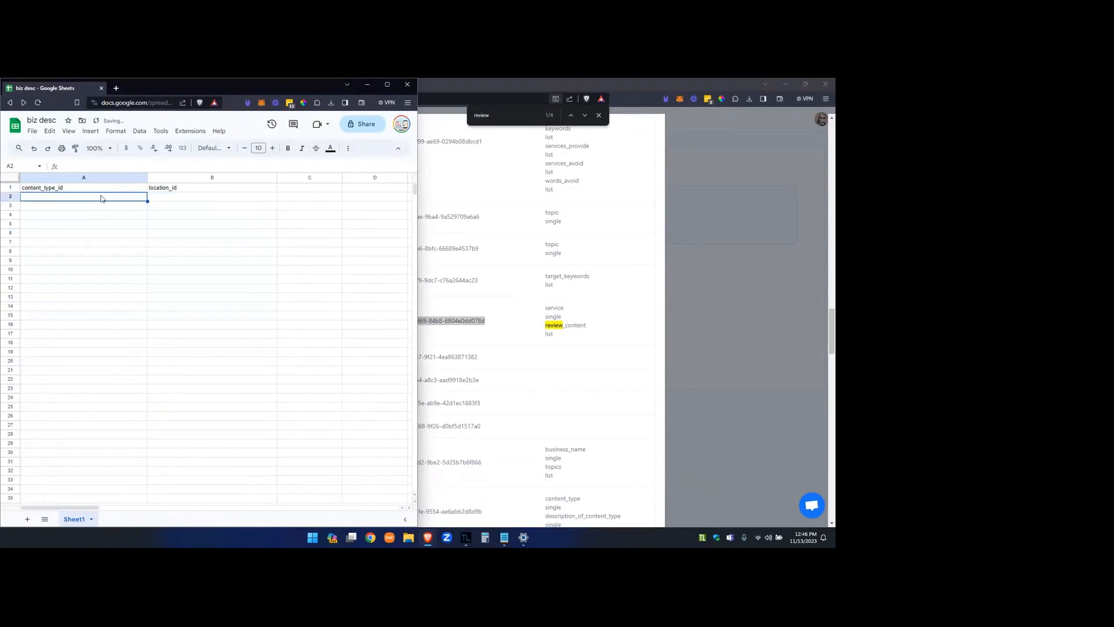
pyautogui.hotkey('ctrl', 'v')
pyautogui.click(248, 280)
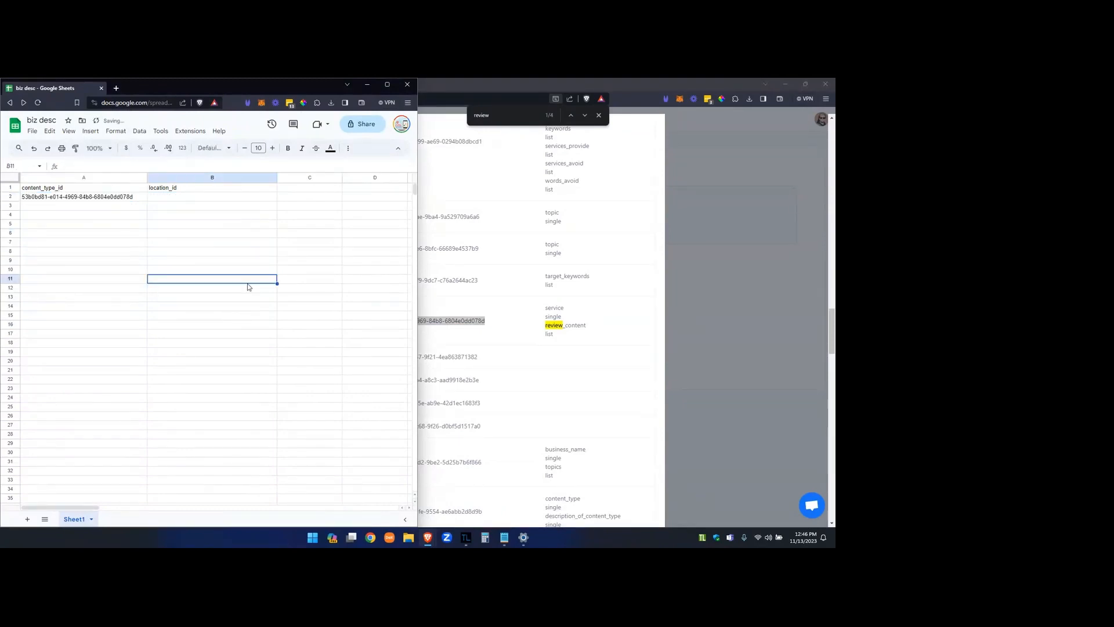
# Step: Copy the "service single" variable of the Customer Review Facebook Post template into cell C1 as a column header
pyautogui.click(569, 318)
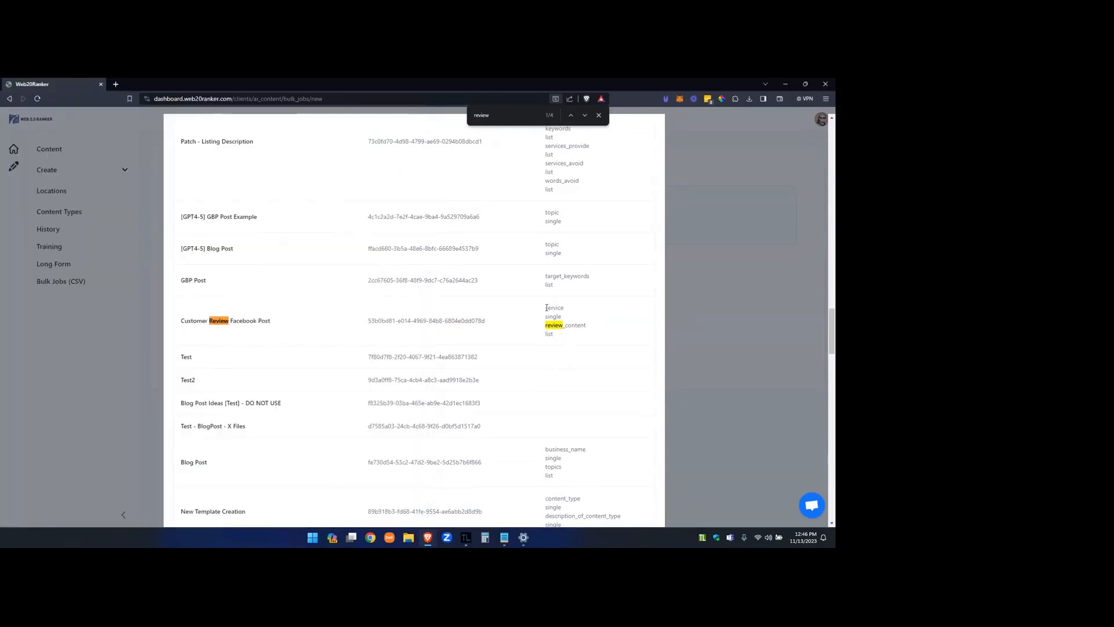
pyautogui.moveTo(550, 307); pyautogui.dragTo(604, 328)
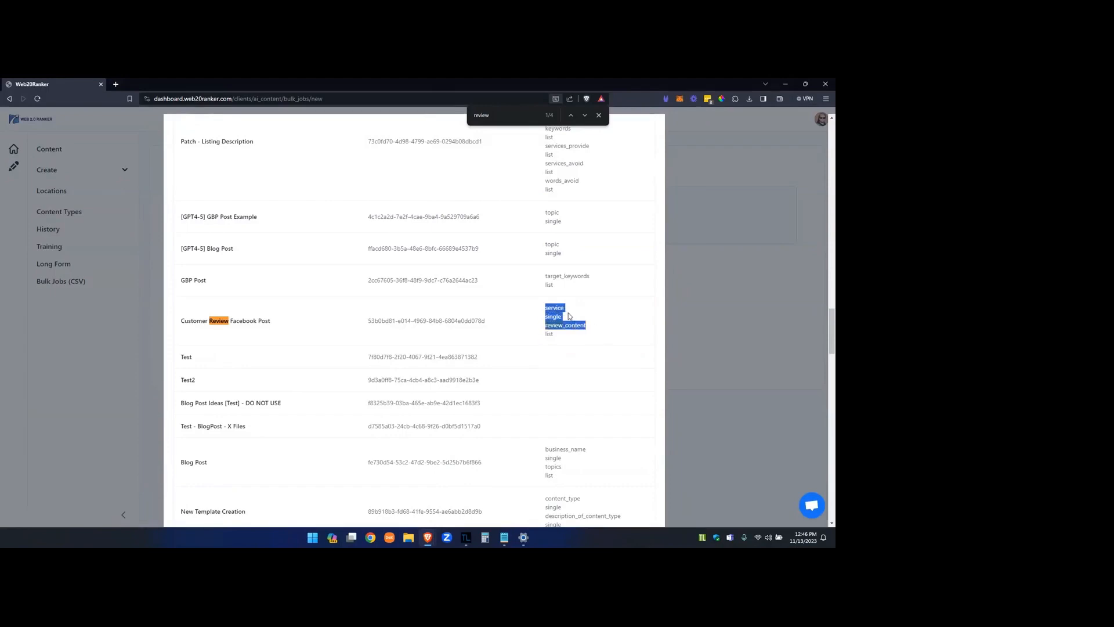
pyautogui.click(546, 307)
pyautogui.moveTo(545, 308); pyautogui.dragTo(563, 318)
pyautogui.hotkey('ctrl', 'c')
pyautogui.moveTo(514, 535)
pyautogui.moveTo(430, 539)
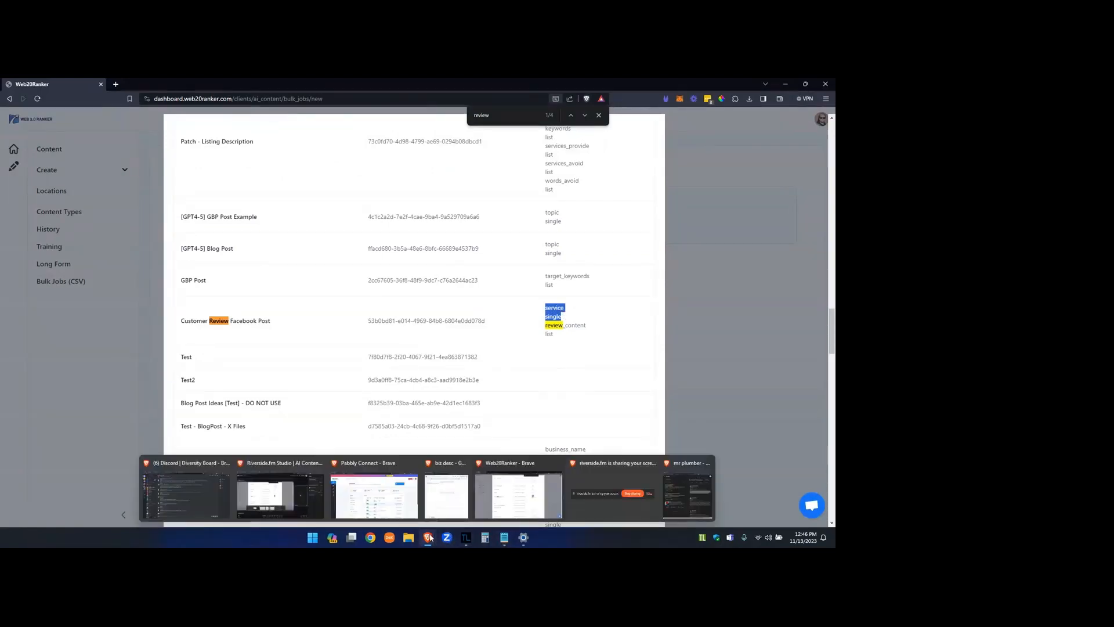
pyautogui.click(446, 495)
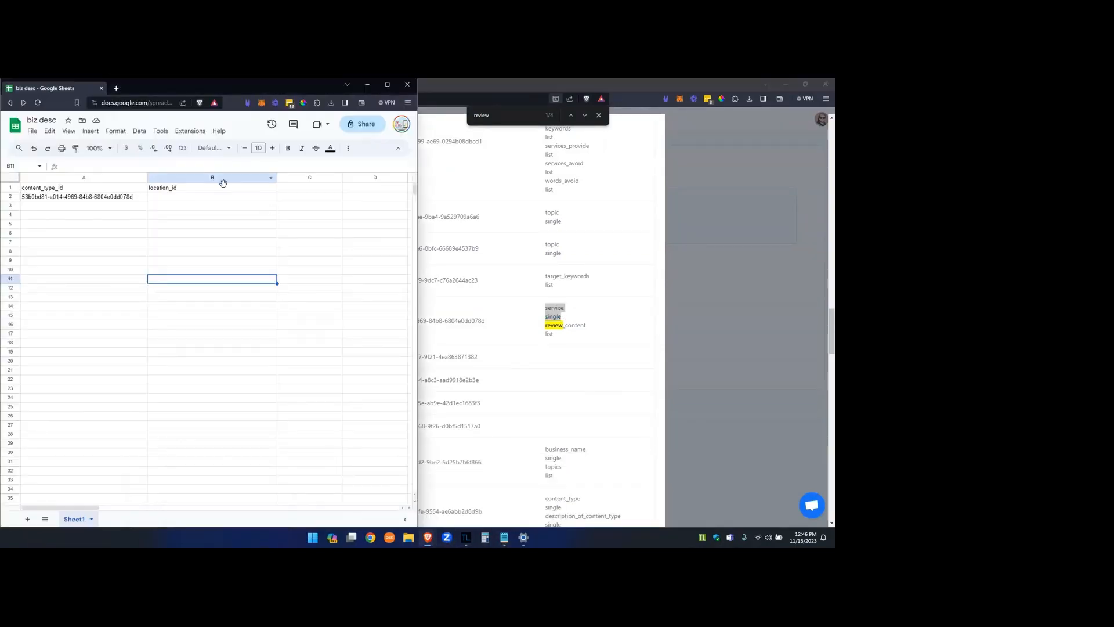
pyautogui.click(295, 192)
pyautogui.press('Return')
pyautogui.hotkey('ctrl', 'v')
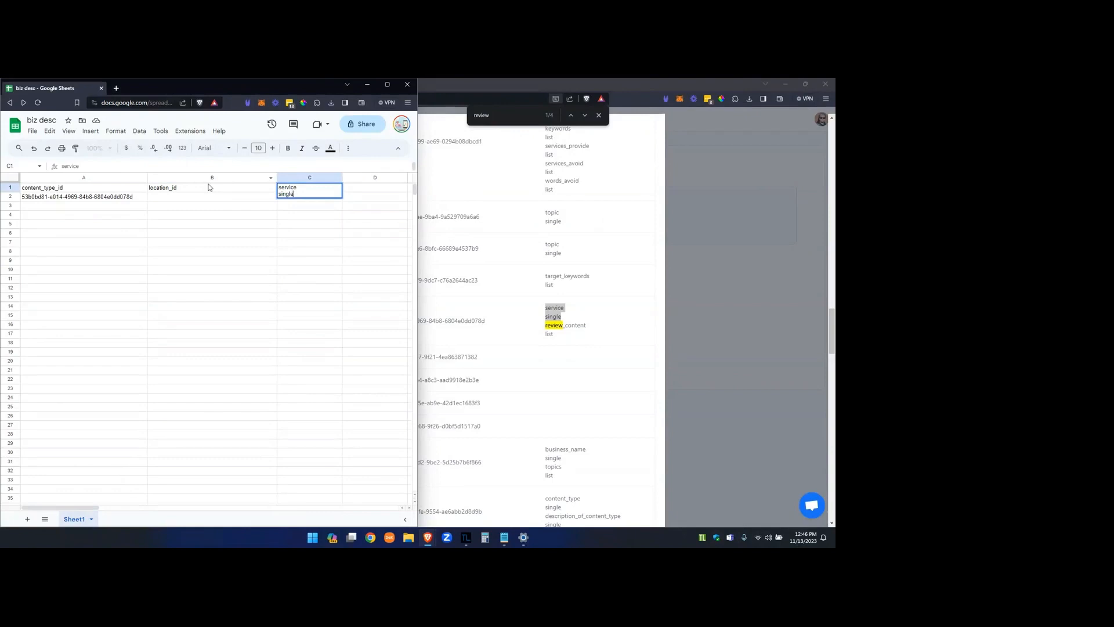
pyautogui.click(294, 217)
pyautogui.click(306, 189)
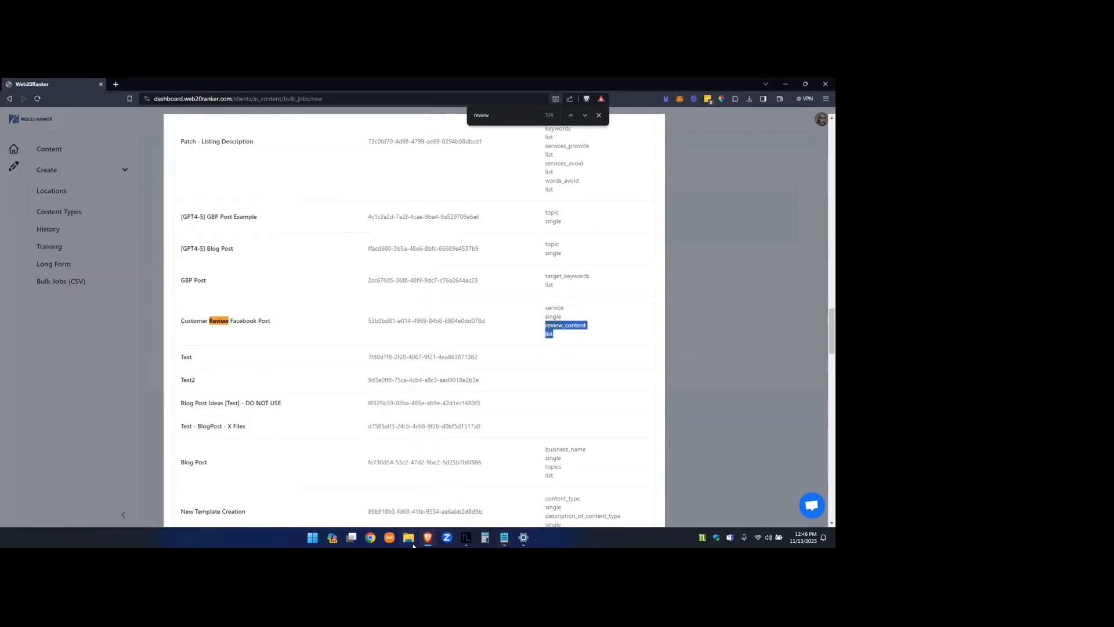
# Step: Paste the template's review_content variable into D1 of the biz desc sheet and trim it to "review_content"
pyautogui.moveTo(428, 541)
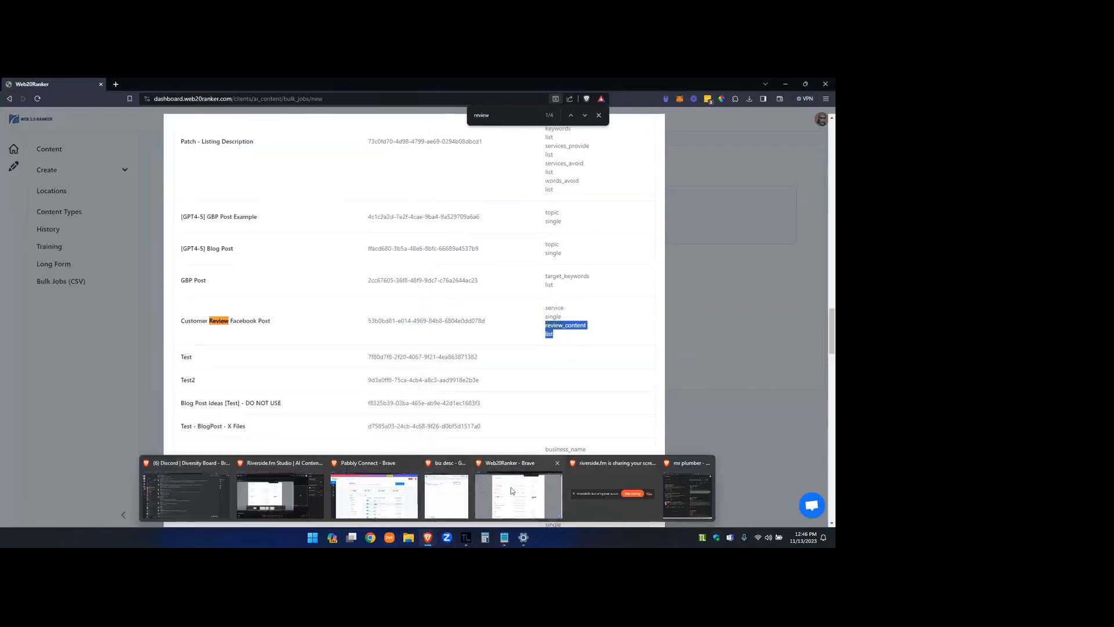
pyautogui.click(462, 495)
pyautogui.click(365, 194)
pyautogui.write('review_content list')
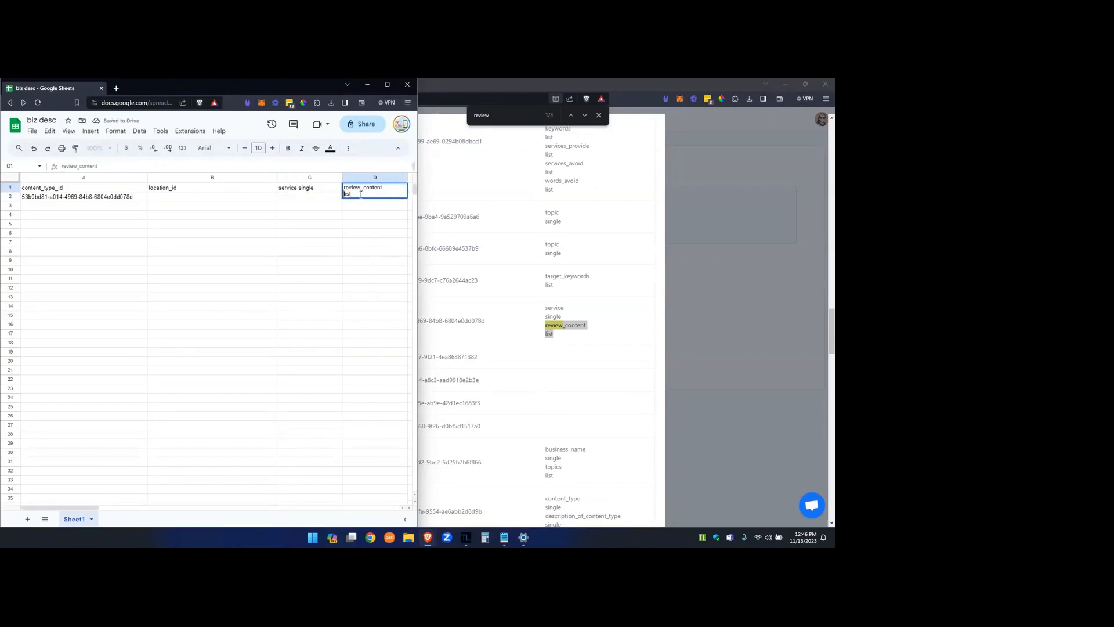
pyautogui.press('BackSpace')
pyautogui.press('BackSpace')
pyautogui.press('BackSpace')
pyautogui.press('BackSpace')
pyautogui.press('BackSpace')
# Step: Shorten the column header in C1 to "service"
pyautogui.doubleClick(300, 190)
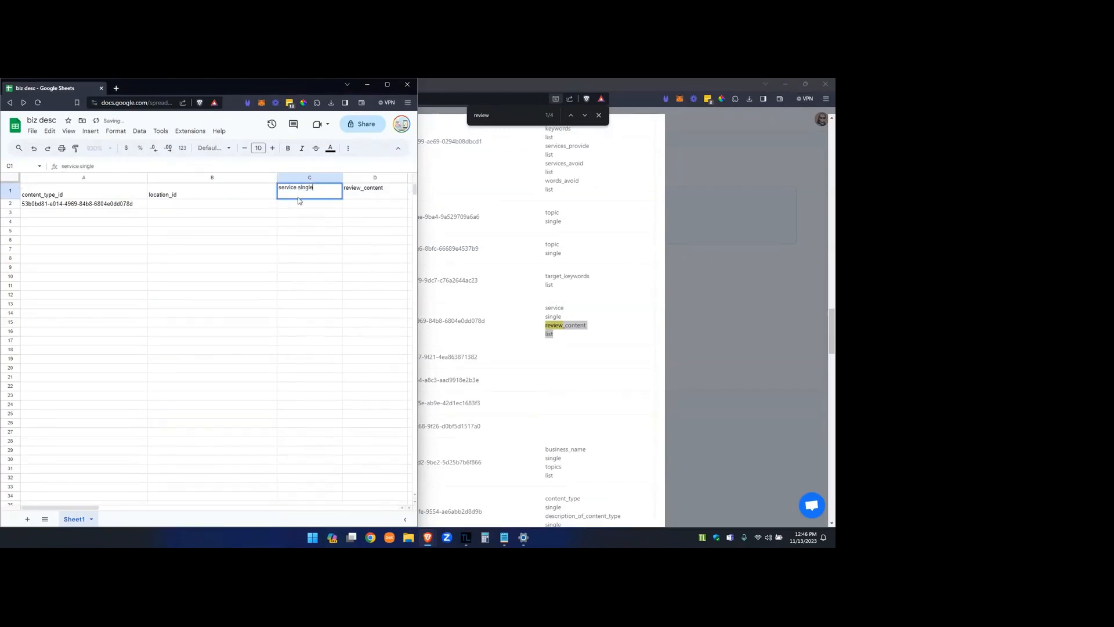
pyautogui.press('BackSpace')
pyautogui.press('BackSpace')
pyautogui.press('BackSpace')
pyautogui.press('BackSpace')
pyautogui.press('BackSpace')
pyautogui.press('BackSpace')
pyautogui.press('BackSpace')
pyautogui.click(308, 256)
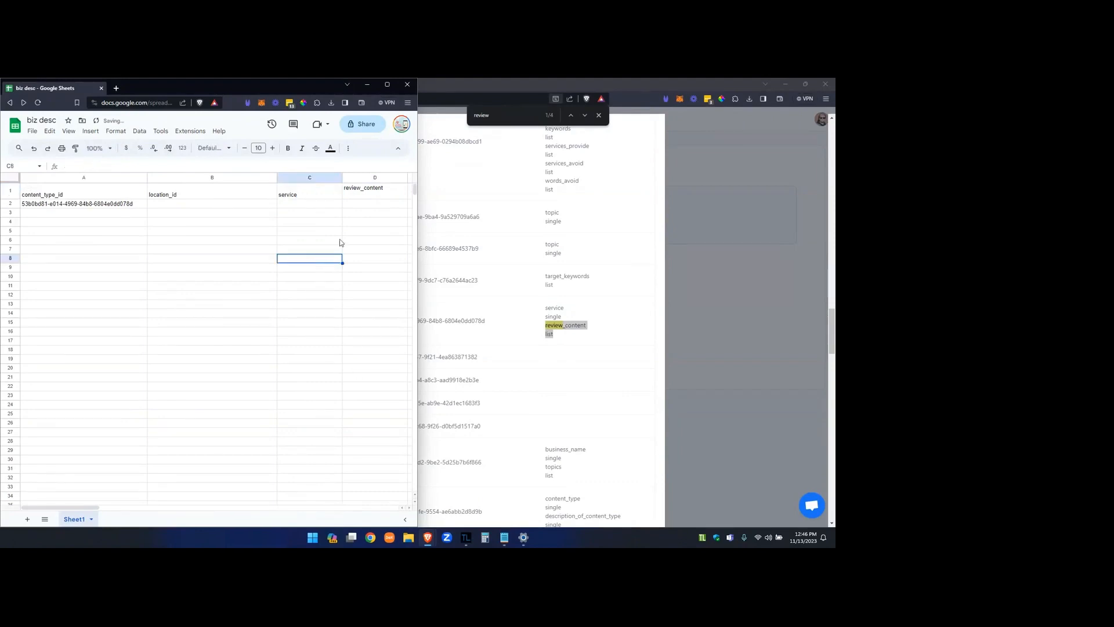
# Step: Open the Mr. Plumber location in Web 2.0 Ranker and copy its location ID from the page address
pyautogui.press('Right')
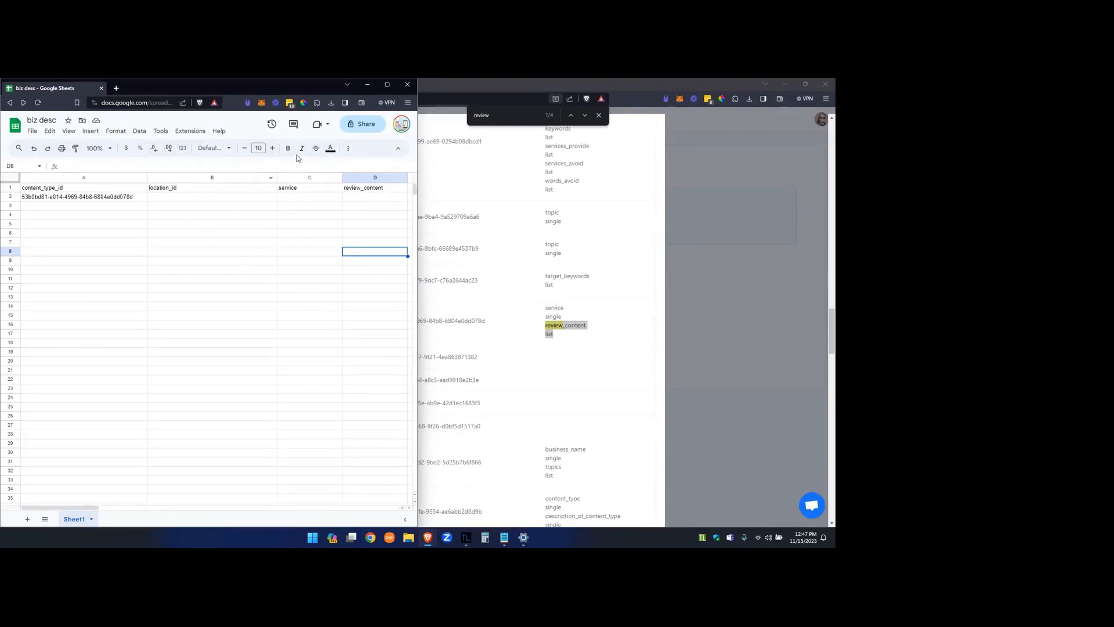
pyautogui.click(705, 235)
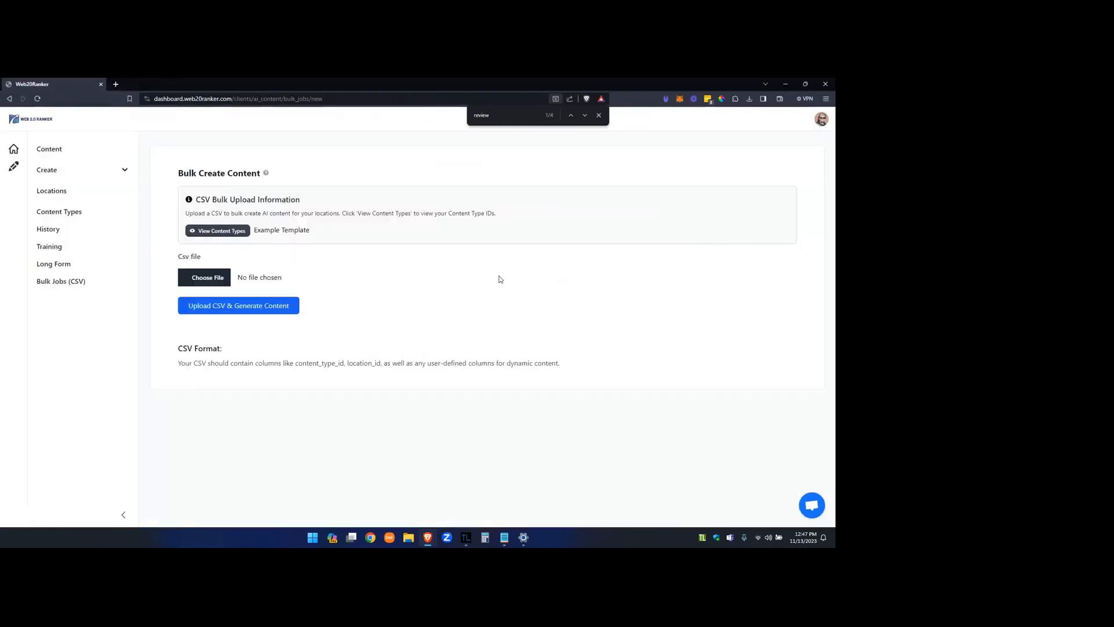
pyautogui.click(51, 191)
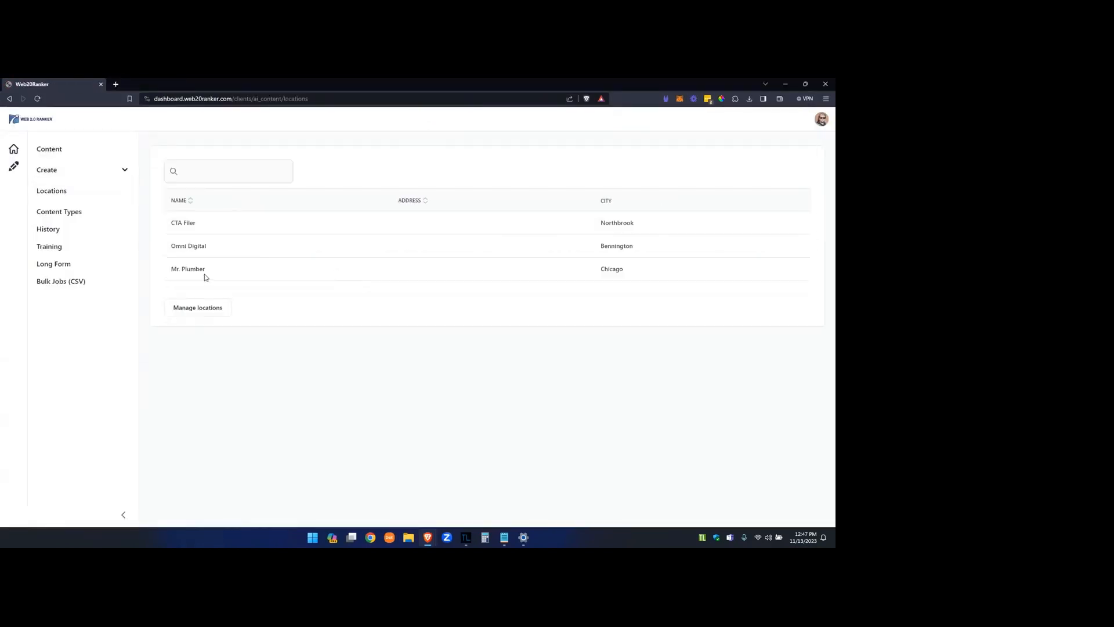
pyautogui.click(205, 274)
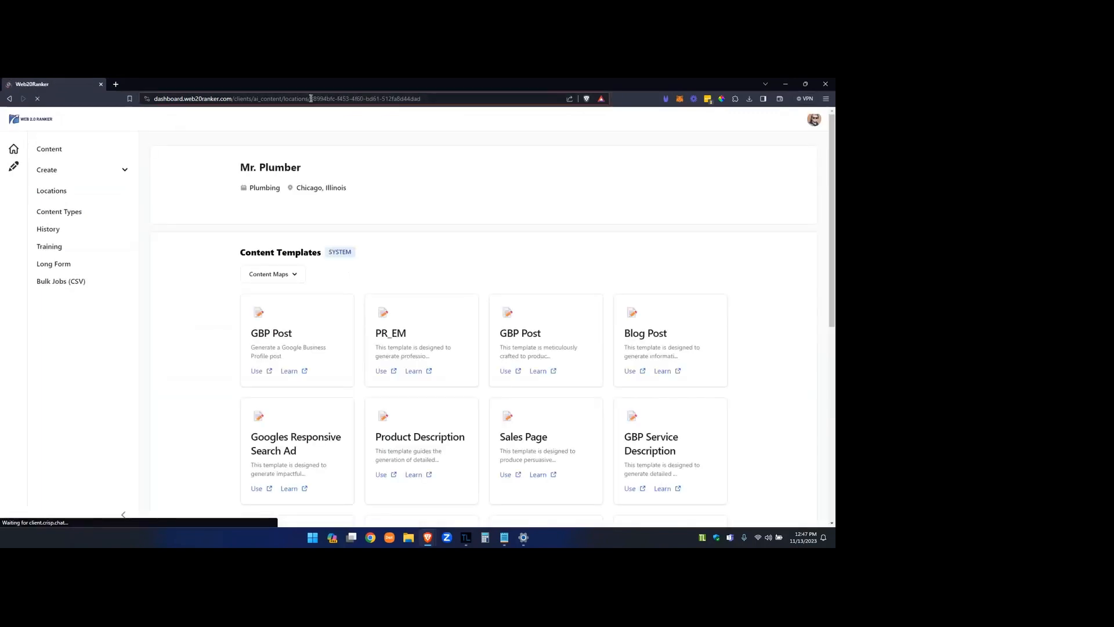
pyautogui.moveTo(311, 99); pyautogui.dragTo(470, 106)
pyautogui.hotkey('ctrl', 'c')
# Step: Switch to the biz desc sheet and paste the copied location ID into B2 under location_id
pyautogui.moveTo(507, 543)
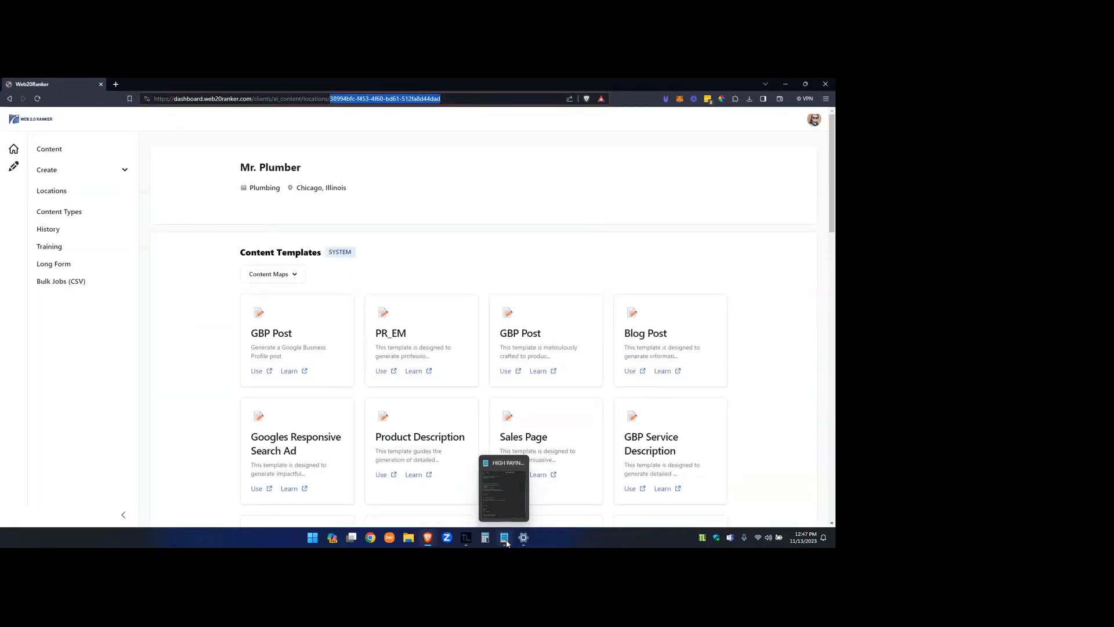
pyautogui.moveTo(428, 541)
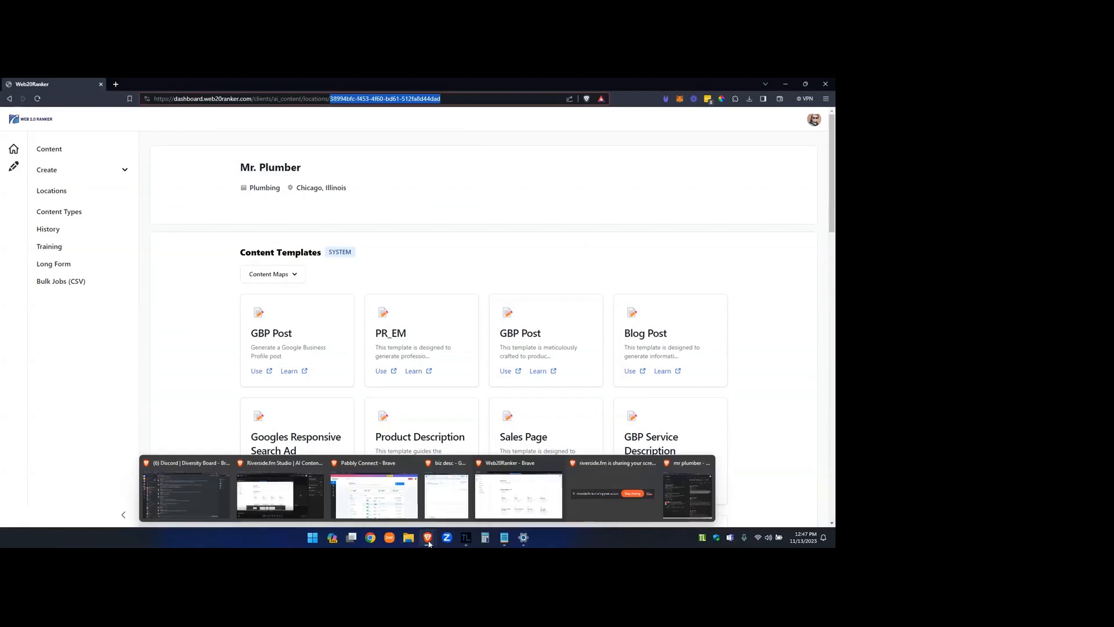
pyautogui.click(445, 493)
pyautogui.click(181, 200)
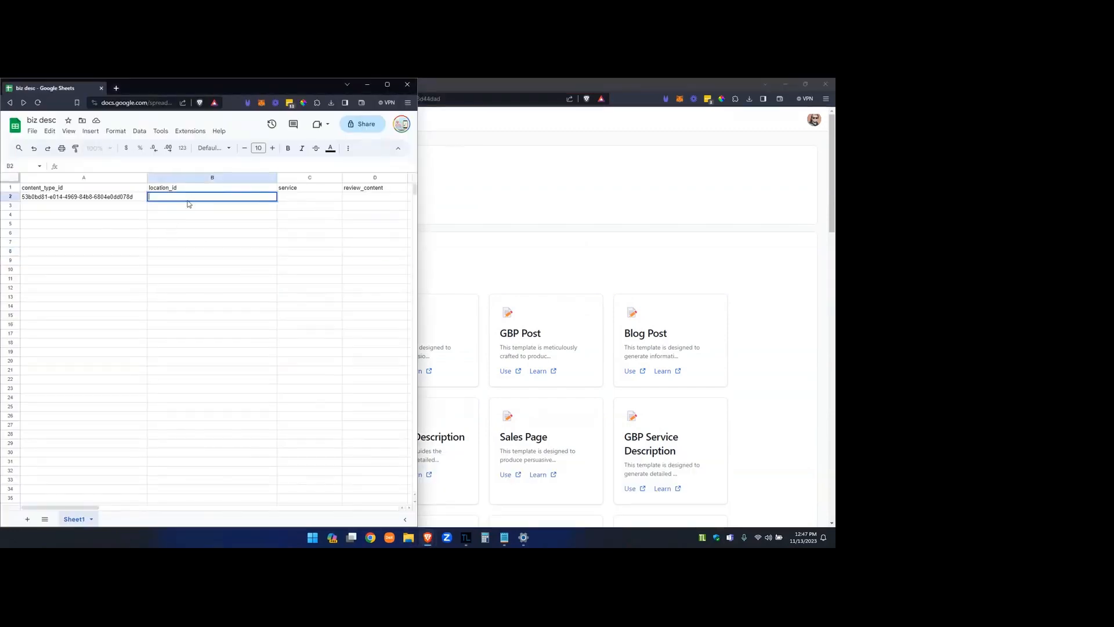
pyautogui.hotkey('ctrl', 'v')
pyautogui.click(336, 209)
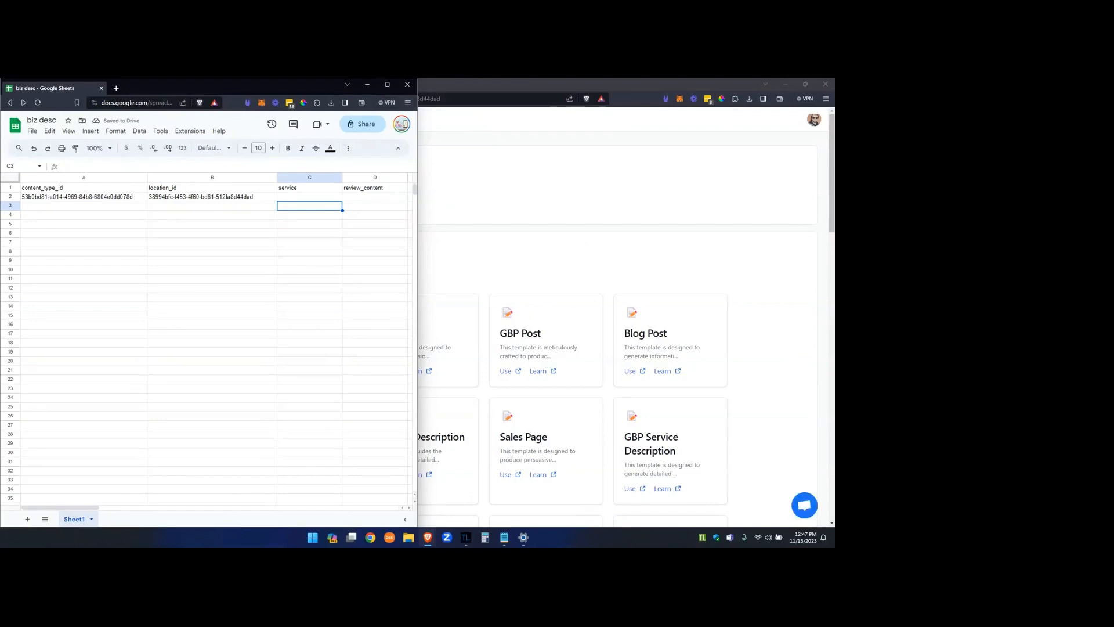
# Step: Copy the Mr. Rooter Plumbing review about a huge plumbing issue from Google into D2 of the biz desc sheet
pyautogui.hotkey('alt', 'Tab')
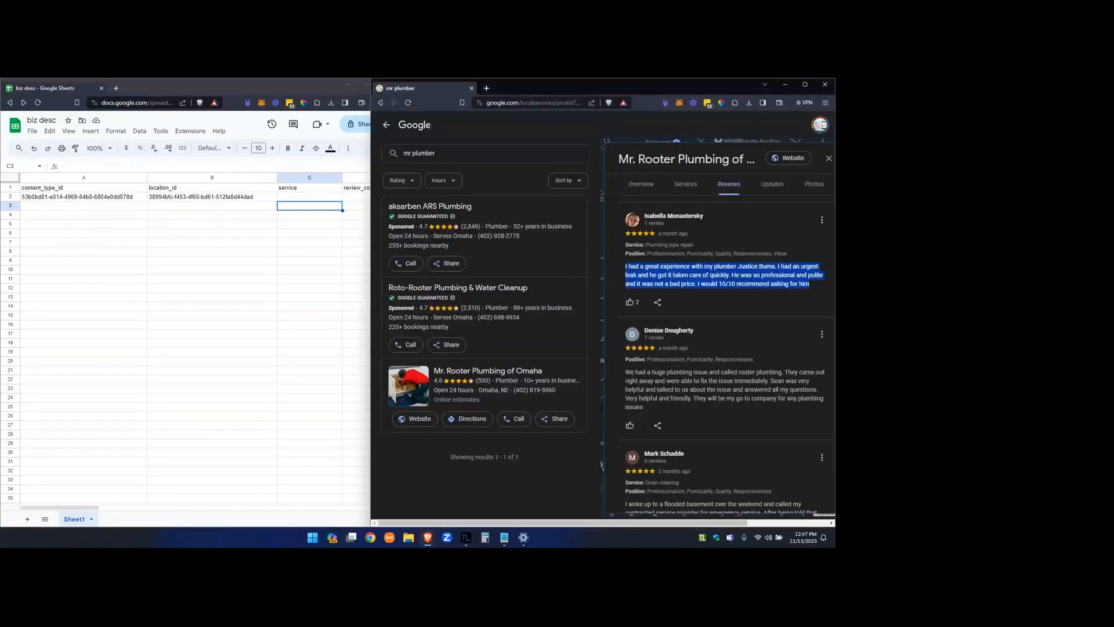
pyautogui.click(85, 510)
pyautogui.moveTo(110, 507)
pyautogui.mouseDown()
pyautogui.moveTo(131, 509)
pyautogui.moveTo(91, 507)
pyautogui.mouseUp()
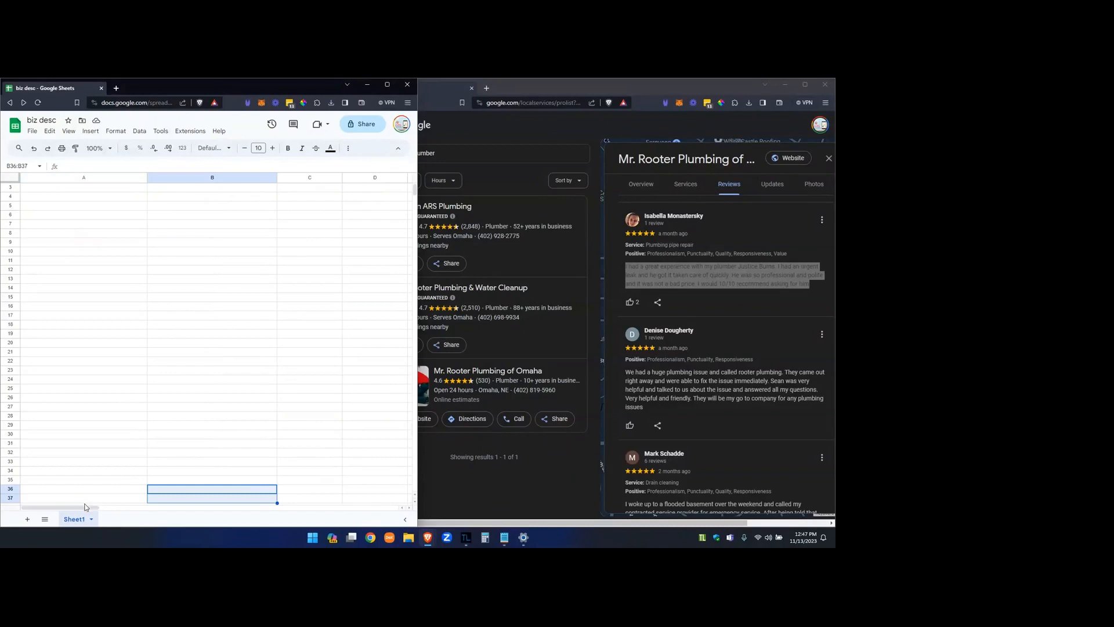
pyautogui.scroll(1, 162, 389)
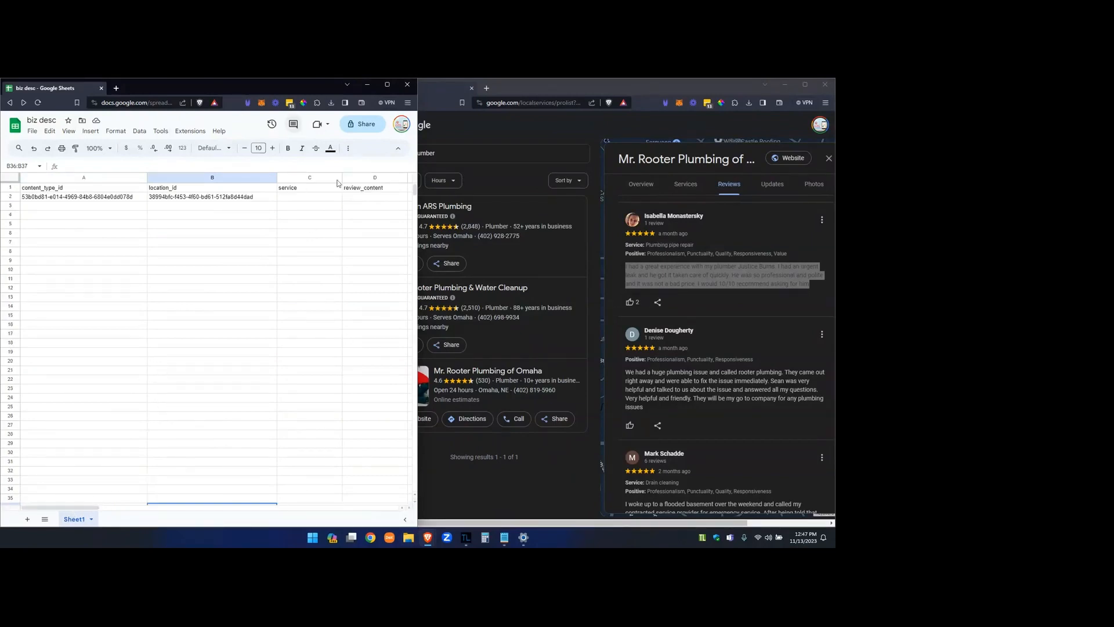
pyautogui.tripleClick(649, 406)
pyautogui.hotkey('ctrl', 'c')
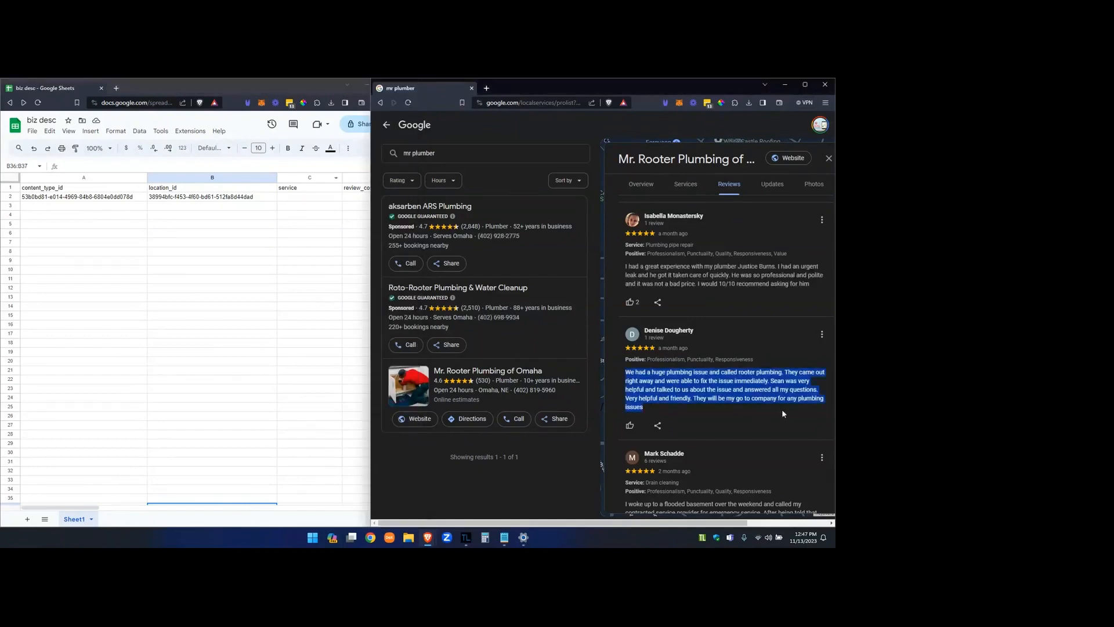
pyautogui.click(351, 197)
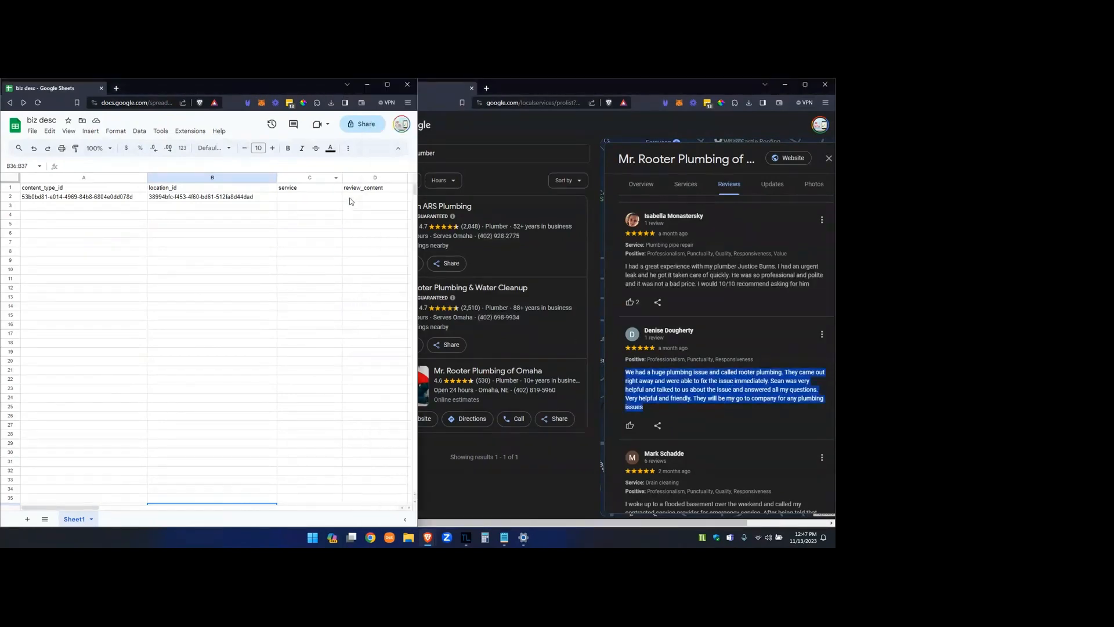
pyautogui.hotkey('ctrl', 'v')
pyautogui.click(308, 300)
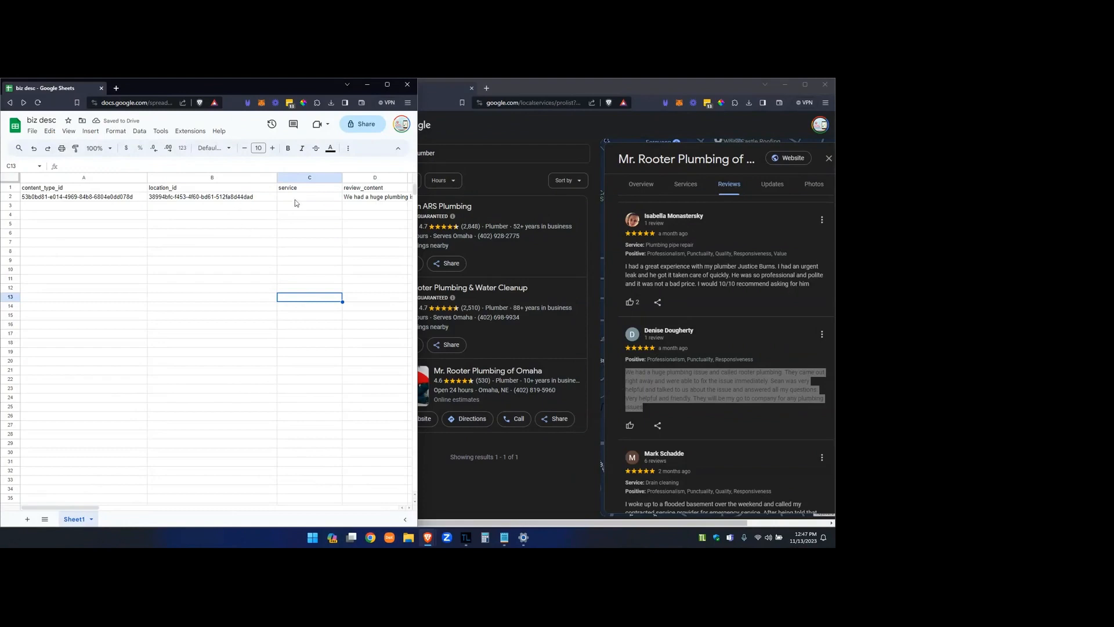
# Step: Replace the content of D2 with the huge plumbing issue review, including its "Positive" attributes line
pyautogui.click(682, 373)
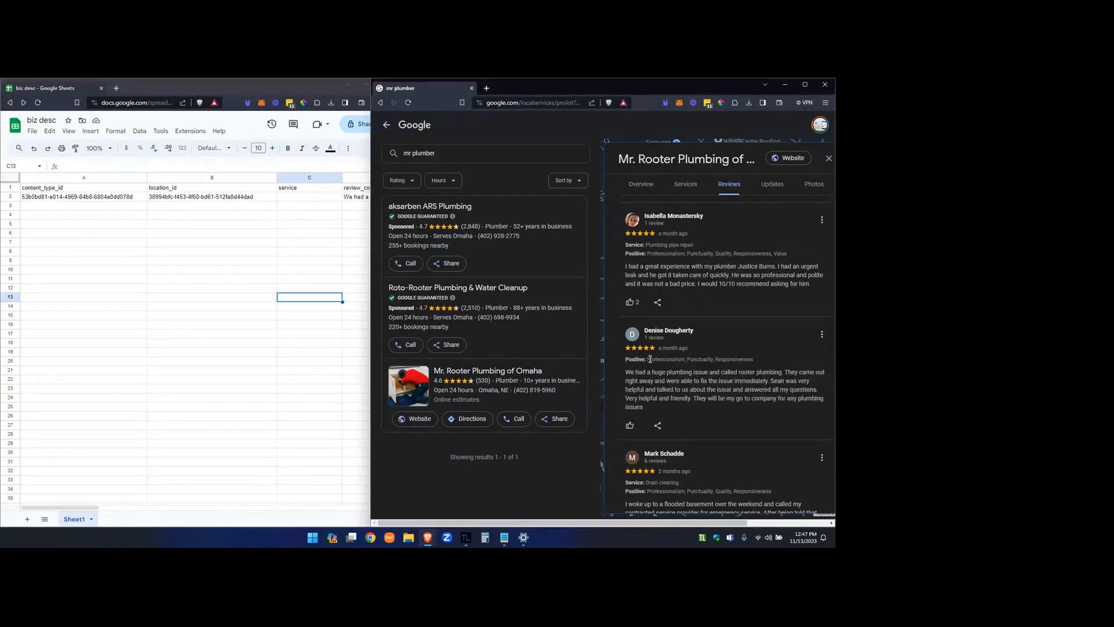
pyautogui.moveTo(649, 408); pyautogui.dragTo(626, 363)
pyautogui.hotkey('ctrl', 'c')
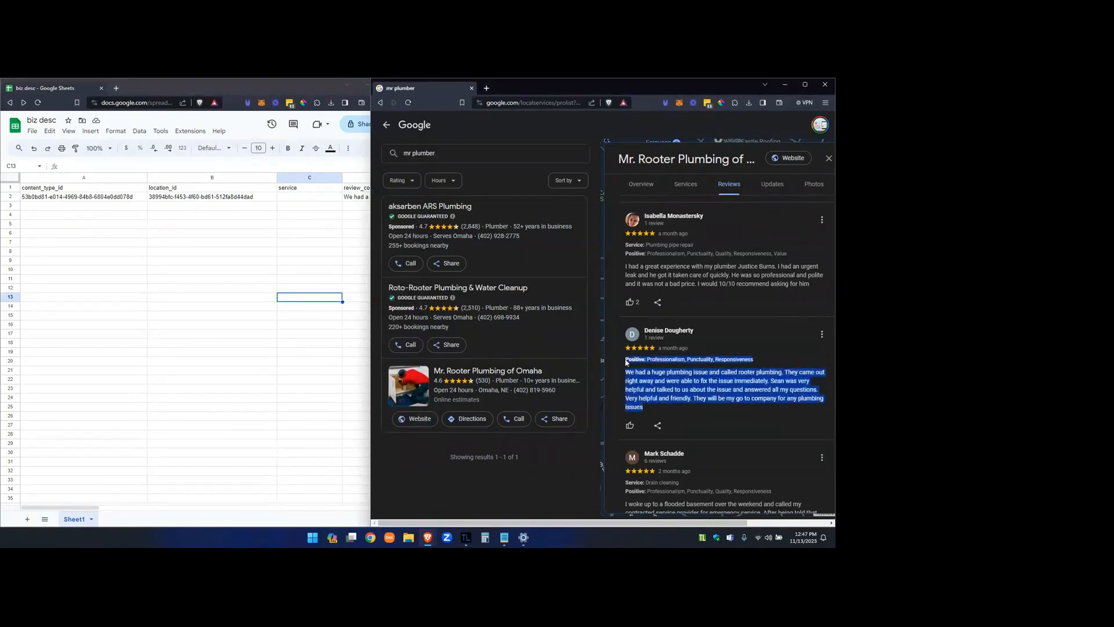
pyautogui.doubleClick(355, 198)
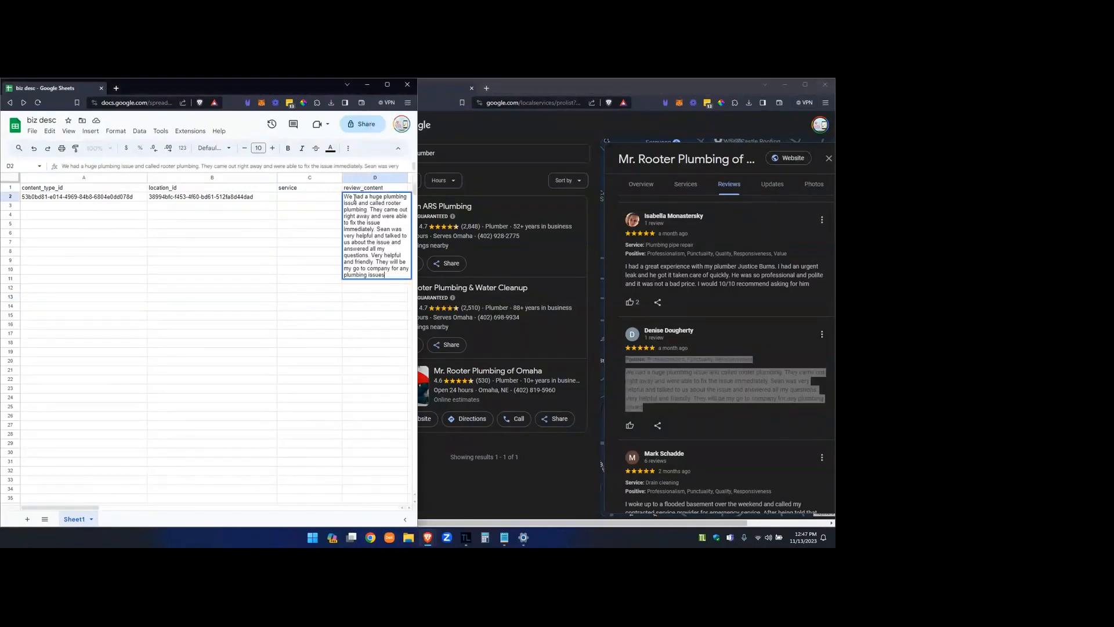
pyautogui.hotkey('ctrl', 'a')
pyautogui.hotkey('ctrl', 'v')
pyautogui.click(311, 336)
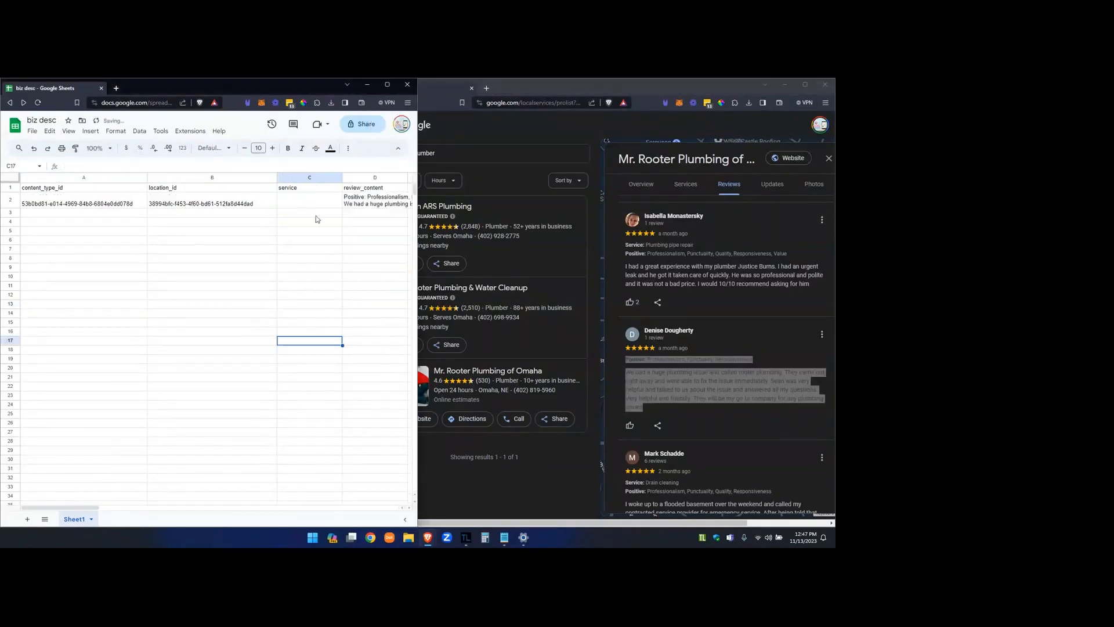
# Step: Enter "General plumbing" as the service in C2
pyautogui.click(312, 208)
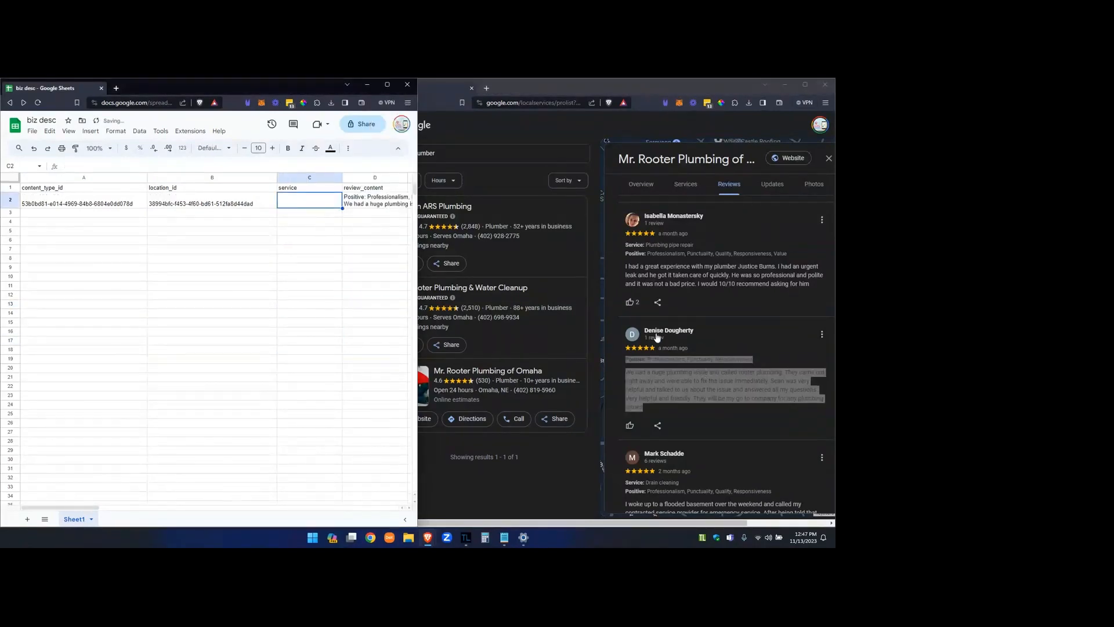
pyautogui.doubleClick(322, 208)
pyautogui.write('plumbing')
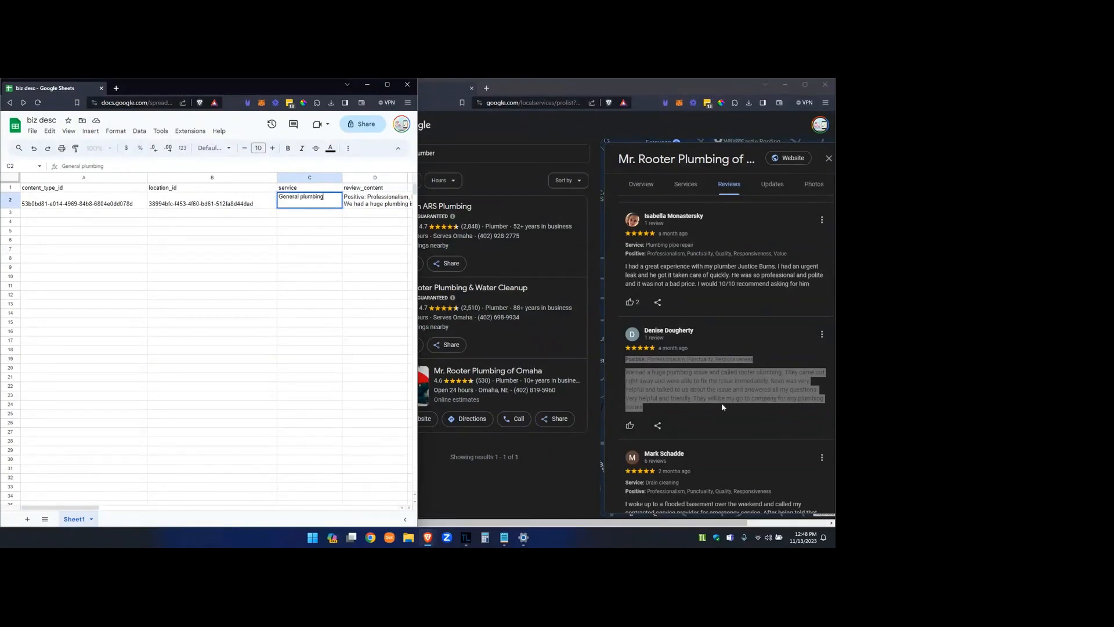
# Step: Add the expanded flooded-basement review to row 3, with its service "Drain cleaning" in C3 and its text in D3
pyautogui.scroll(-3, 720, 401)
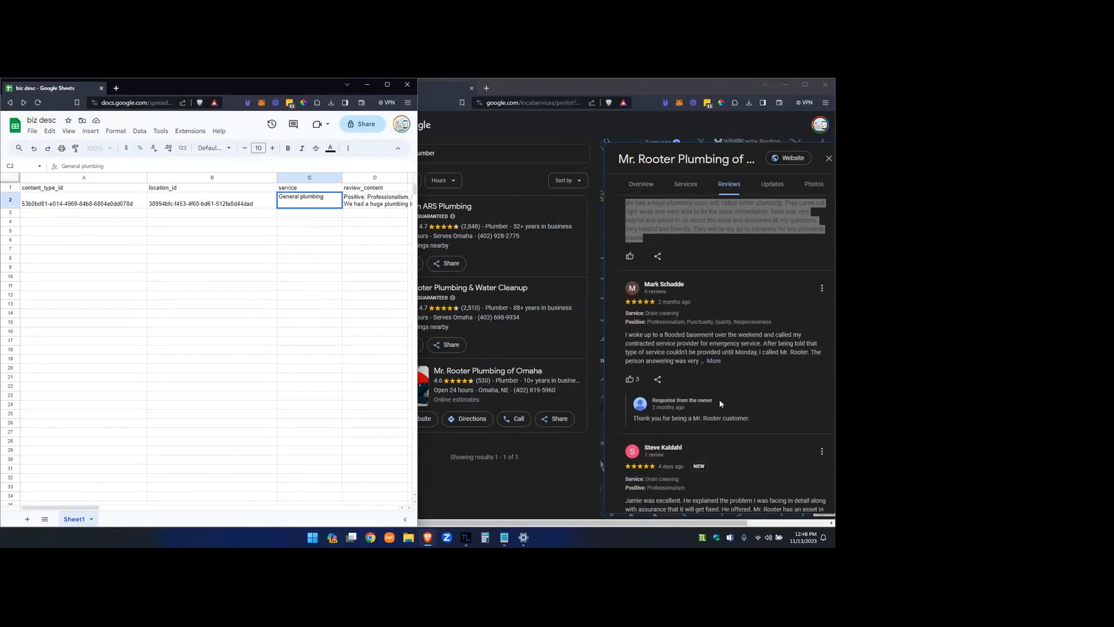
pyautogui.click(716, 360)
pyautogui.moveTo(680, 309); pyautogui.dragTo(646, 310)
pyautogui.hotkey('ctrl', 'c')
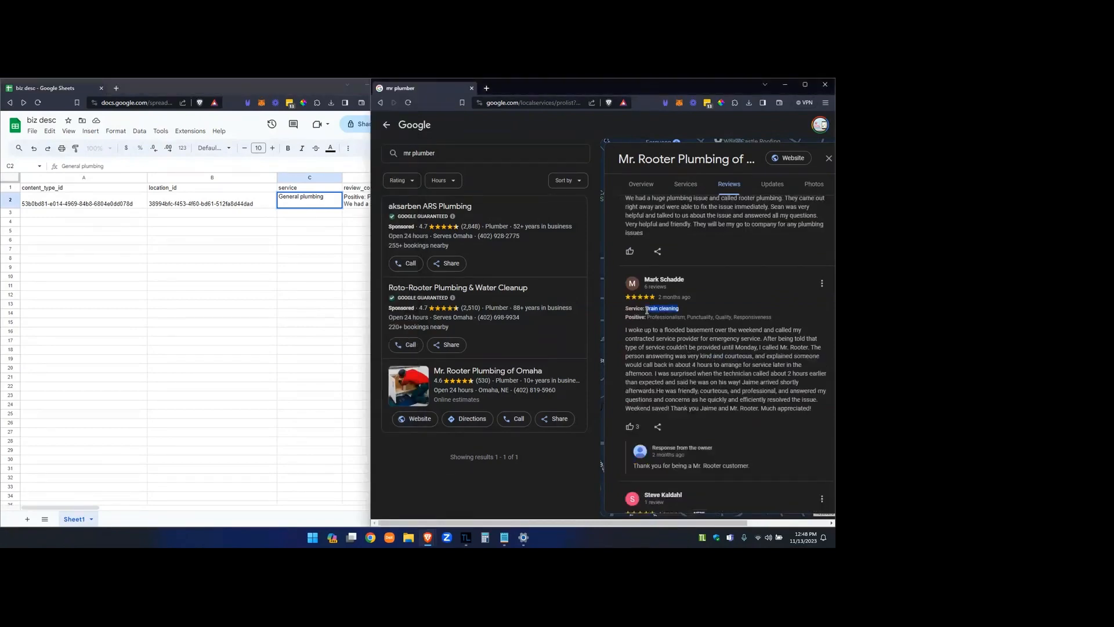
pyautogui.click(302, 213)
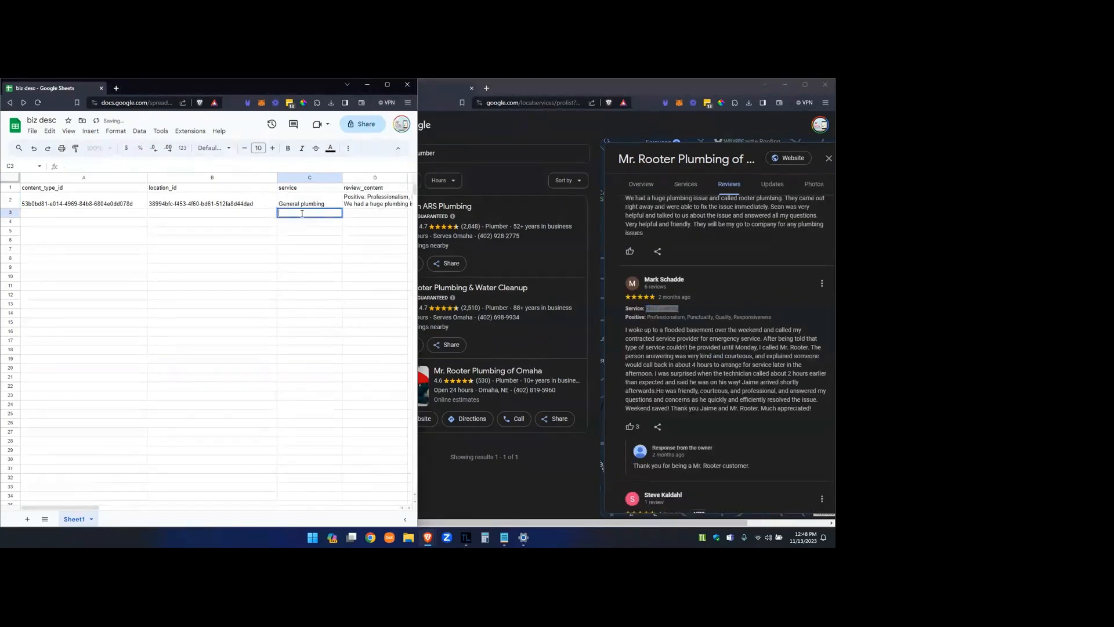
pyautogui.hotkey('ctrl', 'v')
pyautogui.click(625, 333)
pyautogui.moveTo(625, 331); pyautogui.dragTo(816, 412)
# Step: Add the following drain cleaning review to row 4, with "Drain cleaning" in C4 and its "Positive" line and text in D4
pyautogui.scroll(-3, 686, 249)
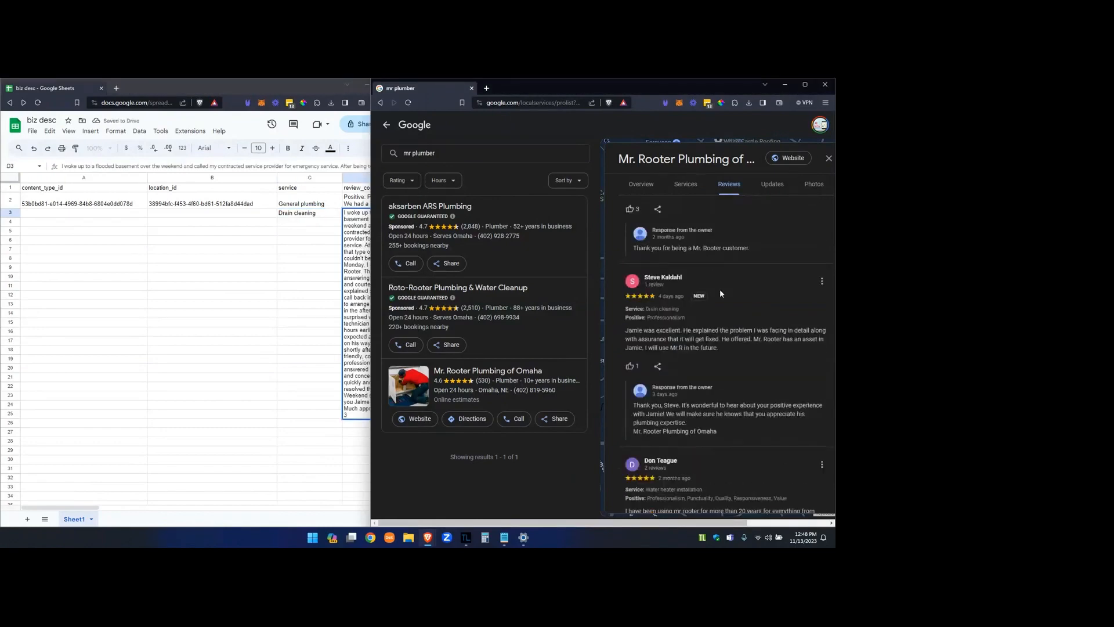
pyautogui.moveTo(648, 309); pyautogui.dragTo(680, 309)
pyautogui.doubleClick(309, 225)
pyautogui.hotkey('ctrl', 'v')
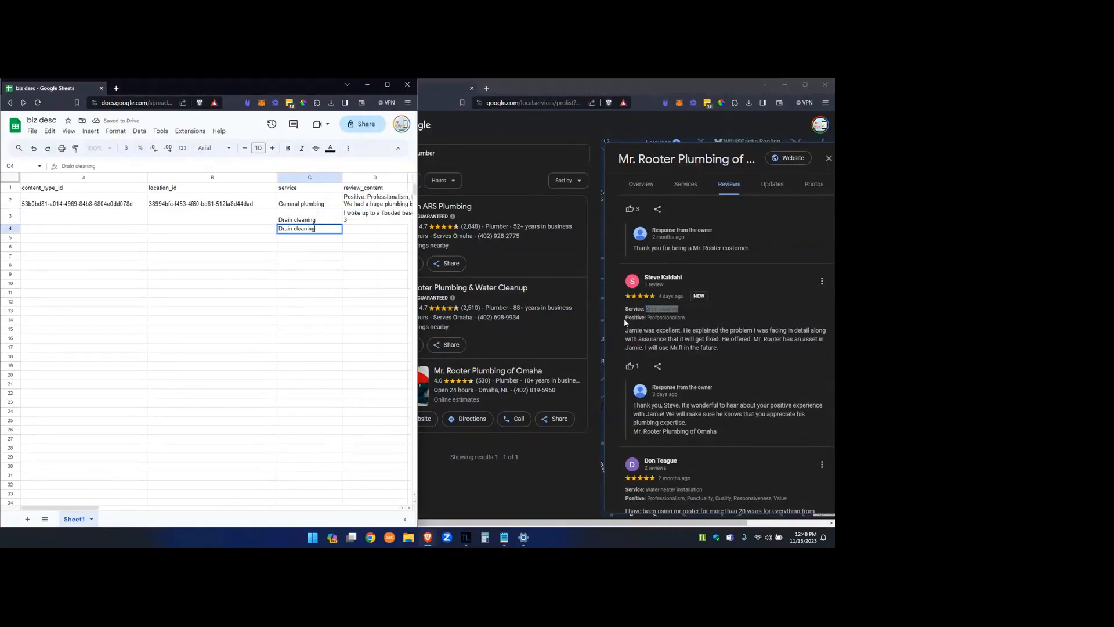
pyautogui.moveTo(625, 322); pyautogui.dragTo(720, 348)
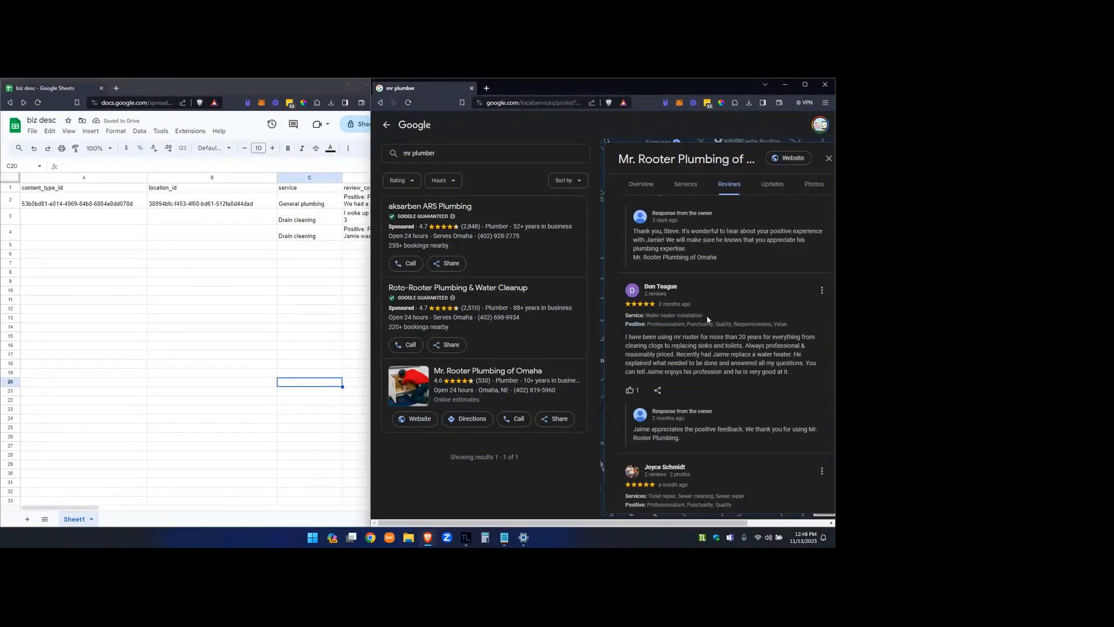
# Step: Add the water heater review to row 5, with "Water heater installation" in C5 and its review text in D5
pyautogui.moveTo(703, 316); pyautogui.dragTo(647, 315)
pyautogui.click(348, 244)
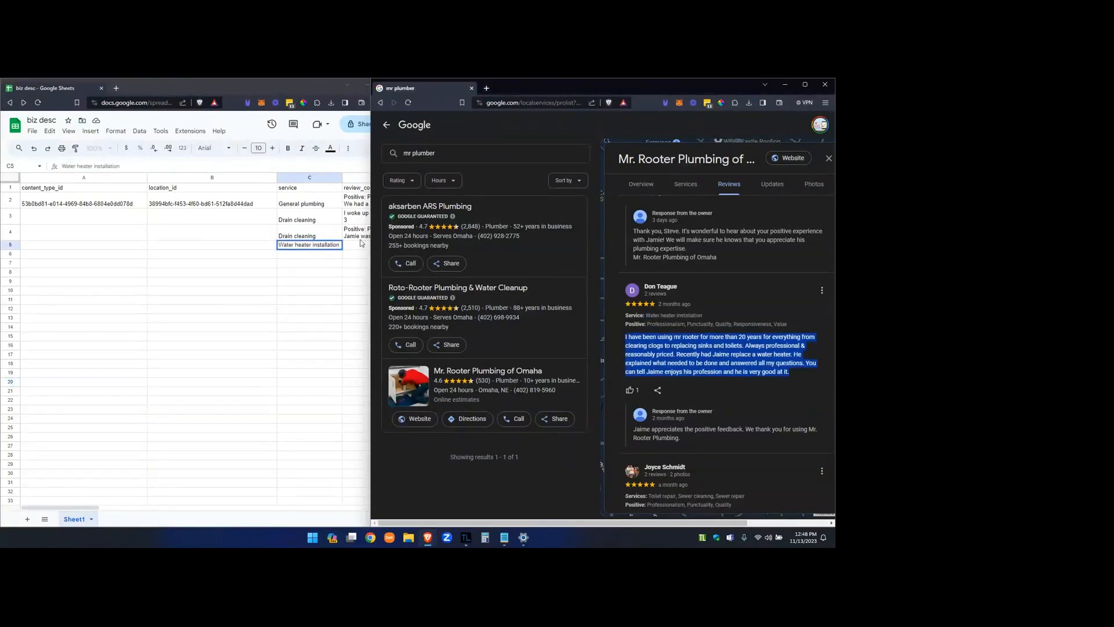
pyautogui.click(360, 243)
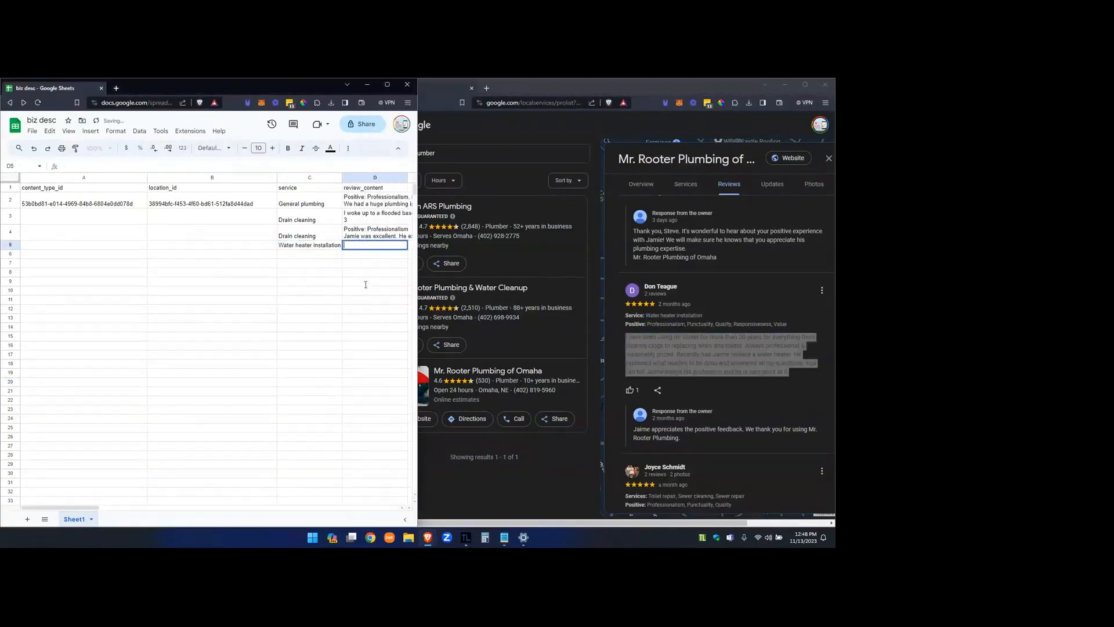
pyautogui.write('I have been using mr rooter for more than 20 years for everything from clearing clogs to replacing sinks and toilets. Always professional & reasonably priced. Recently had Jaime replace a water heater. He explained what needed to be done and answered all my questions. You can tell Jaime enjoys his profession and he is very good at it.')
# Step: Copy the next review's services "Toilet repair, Sewer cleaning, Sewer repair" into C6
pyautogui.click(716, 354)
pyautogui.scroll(-3, 716, 354)
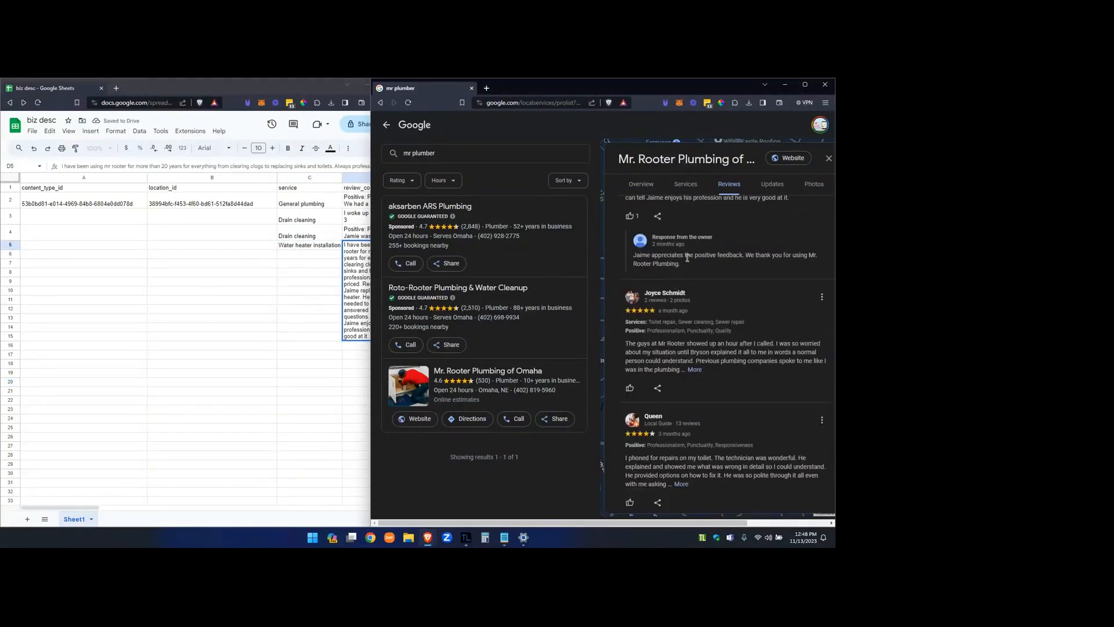
pyautogui.moveTo(649, 322); pyautogui.dragTo(753, 324)
pyautogui.hotkey('ctrl', 'c')
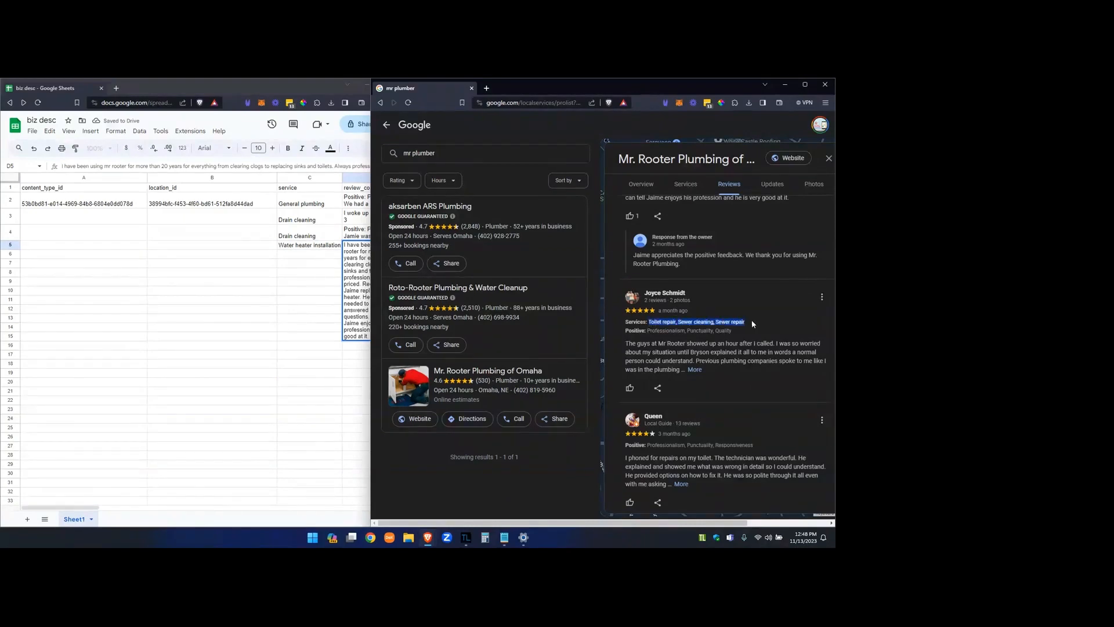
pyautogui.click(302, 257)
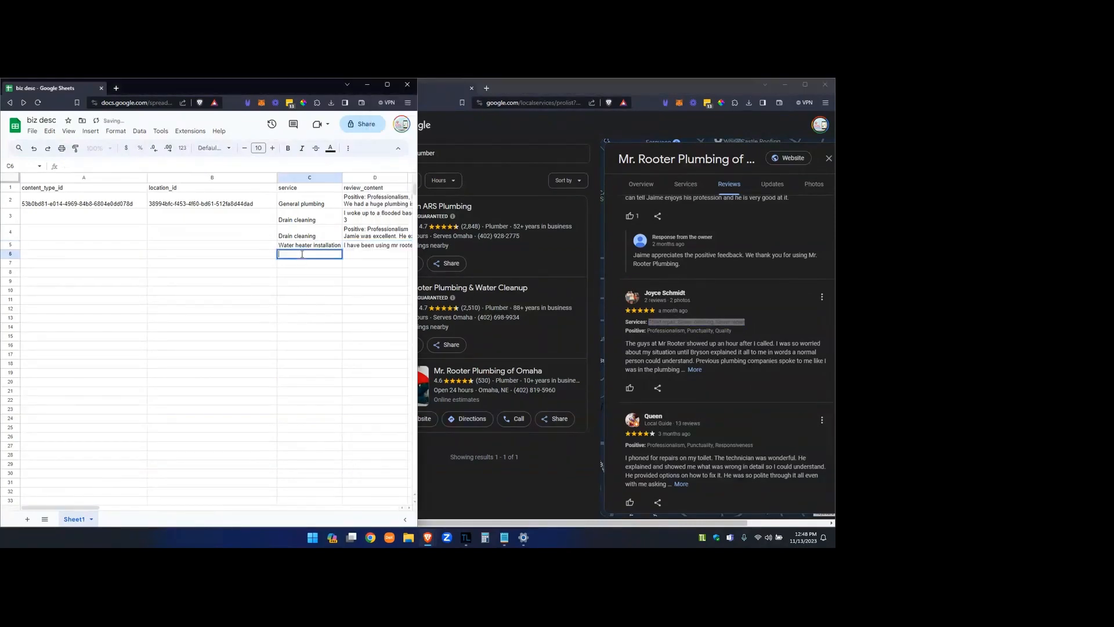
pyautogui.hotkey('ctrl', 'v')
# Step: Expand the toilet and sewer repair review and copy its full text into D6
pyautogui.click(695, 374)
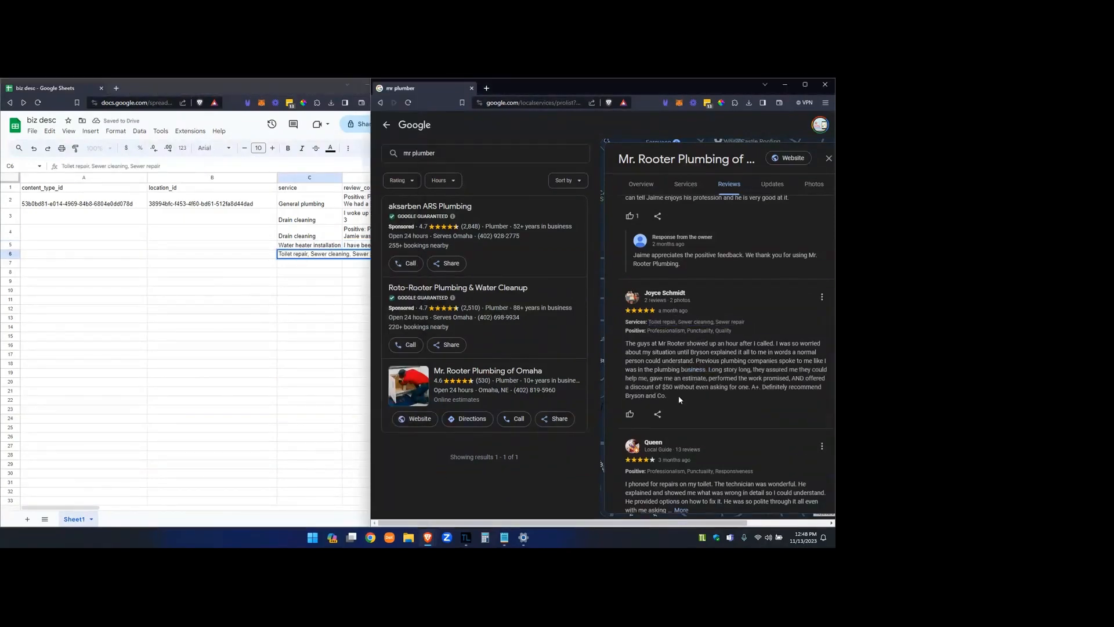
pyautogui.moveTo(678, 395); pyautogui.dragTo(627, 347)
pyautogui.hotkey('ctrl', 'c')
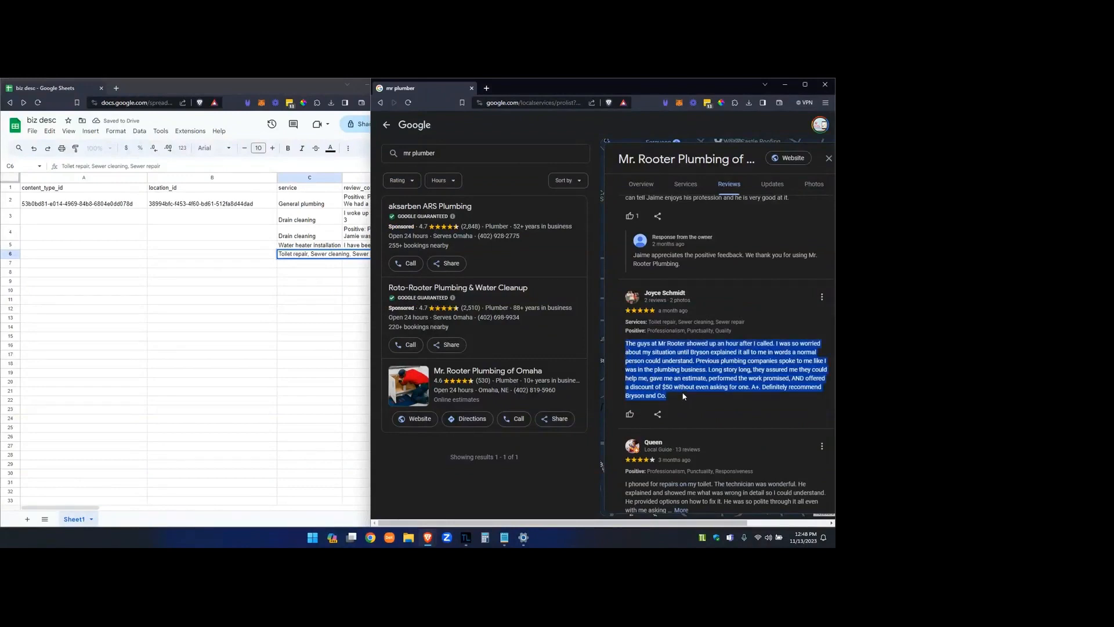
pyautogui.click(339, 278)
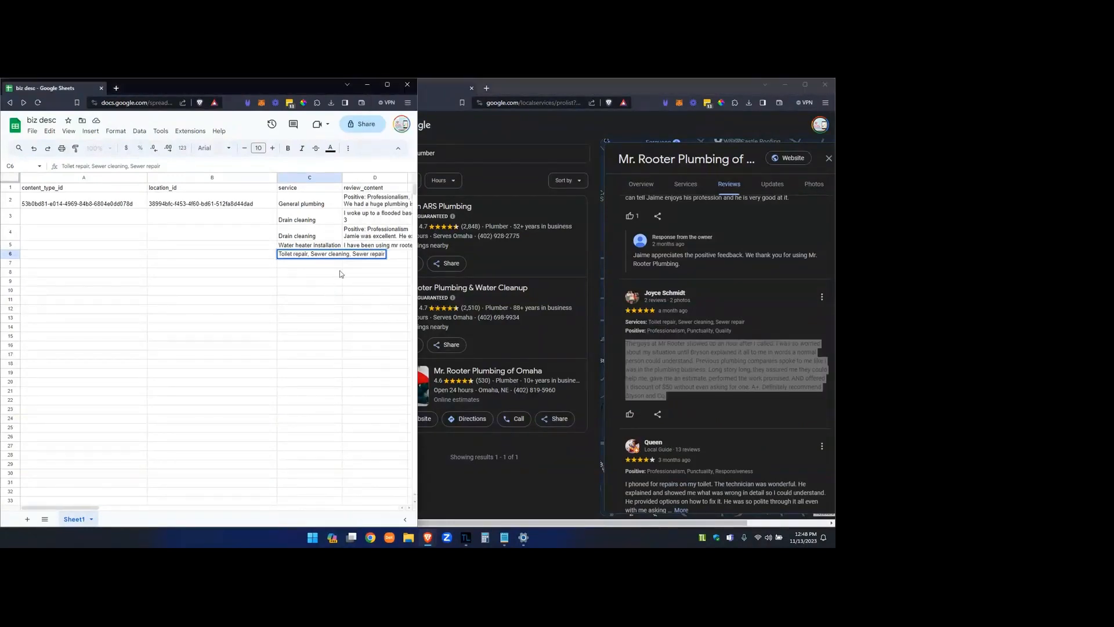
pyautogui.click(392, 256)
pyautogui.hotkey('ctrl', 'v')
pyautogui.click(268, 293)
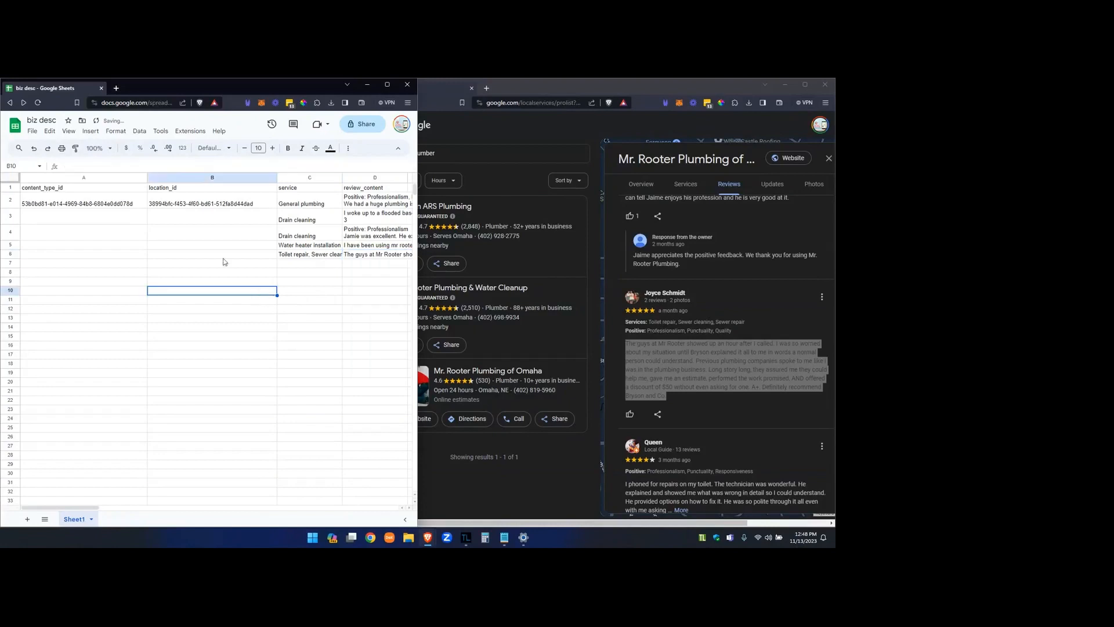
# Step: Maximize the spreadsheet and fill the content_type_id and location_id values from A2 and B2 down through row 6
pyautogui.click(387, 84)
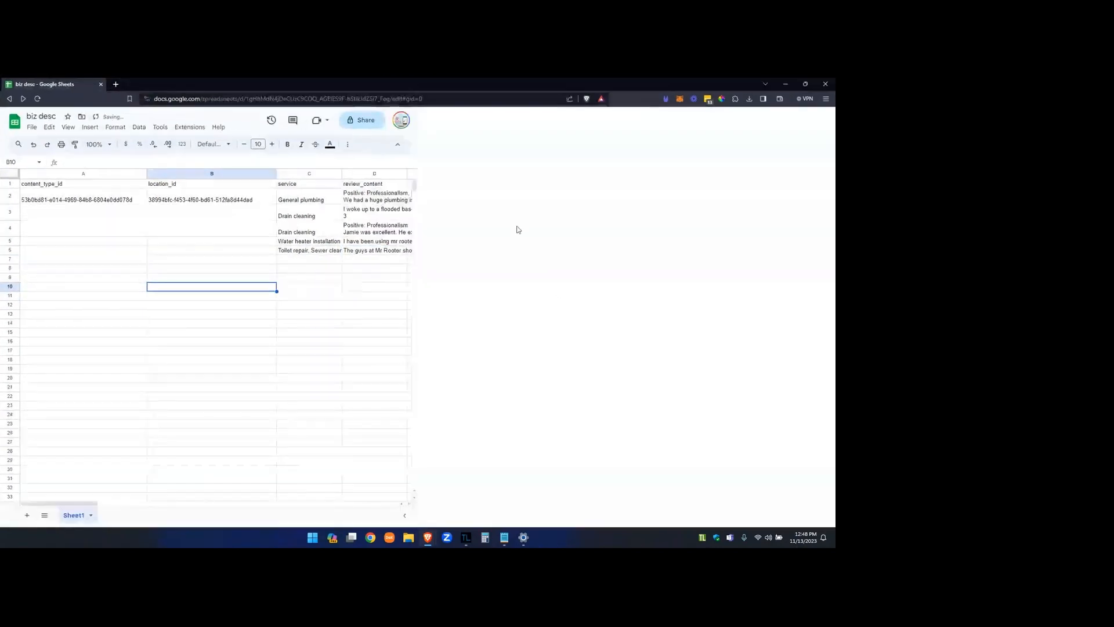
pyautogui.click(143, 202)
pyautogui.moveTo(147, 203); pyautogui.dragTo(145, 253)
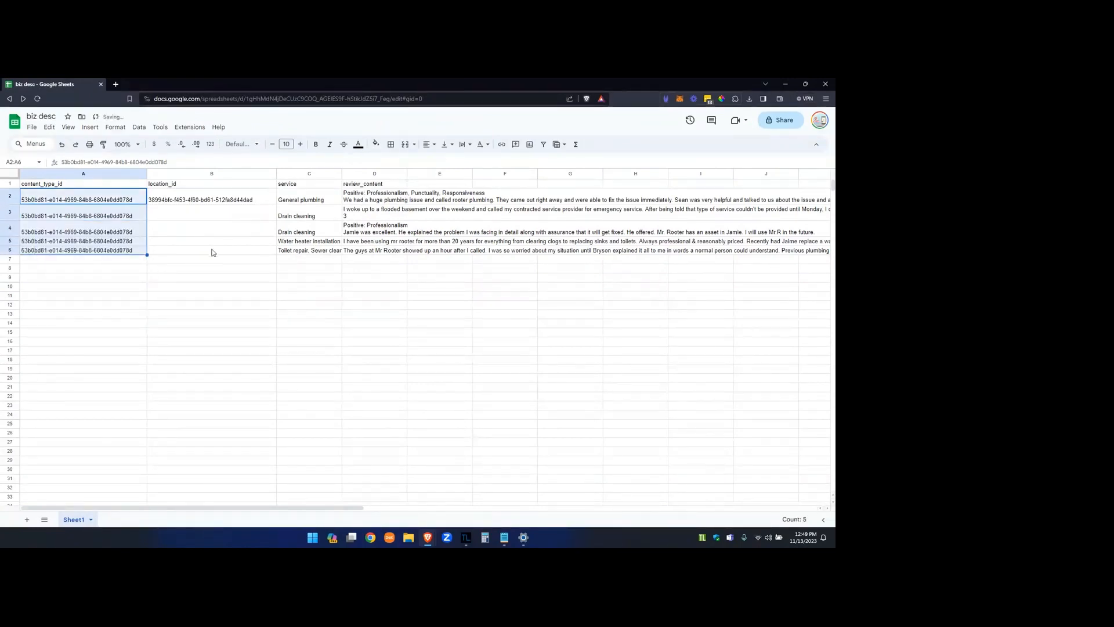
pyautogui.click(258, 200)
pyautogui.moveTo(276, 204); pyautogui.dragTo(277, 251)
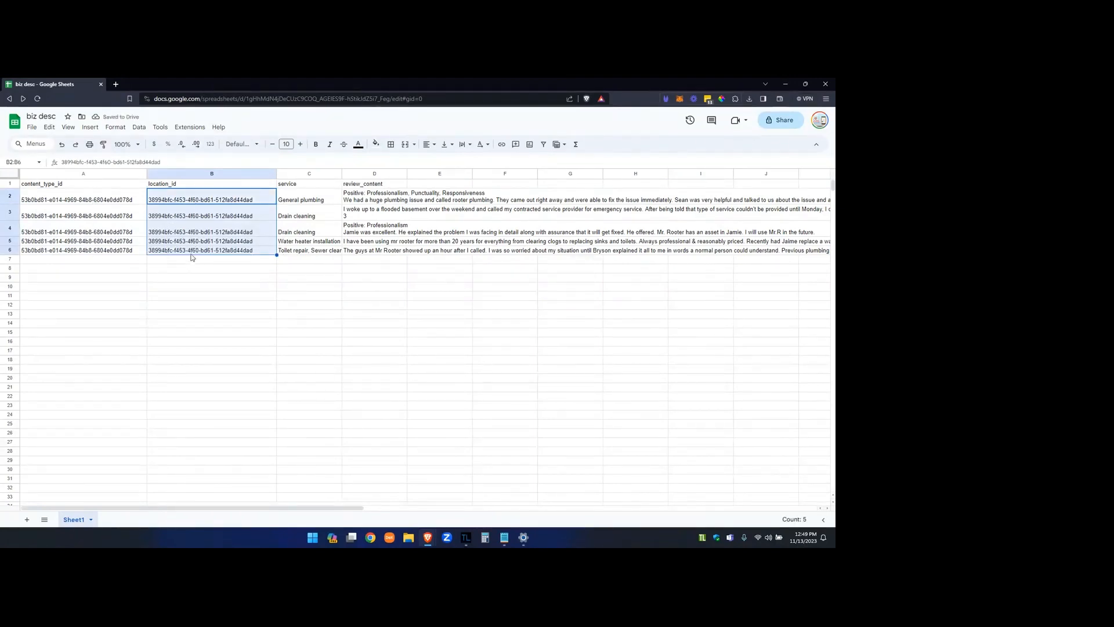
# Step: Rename the spreadsheet as "review posts"
pyautogui.click(41, 116)
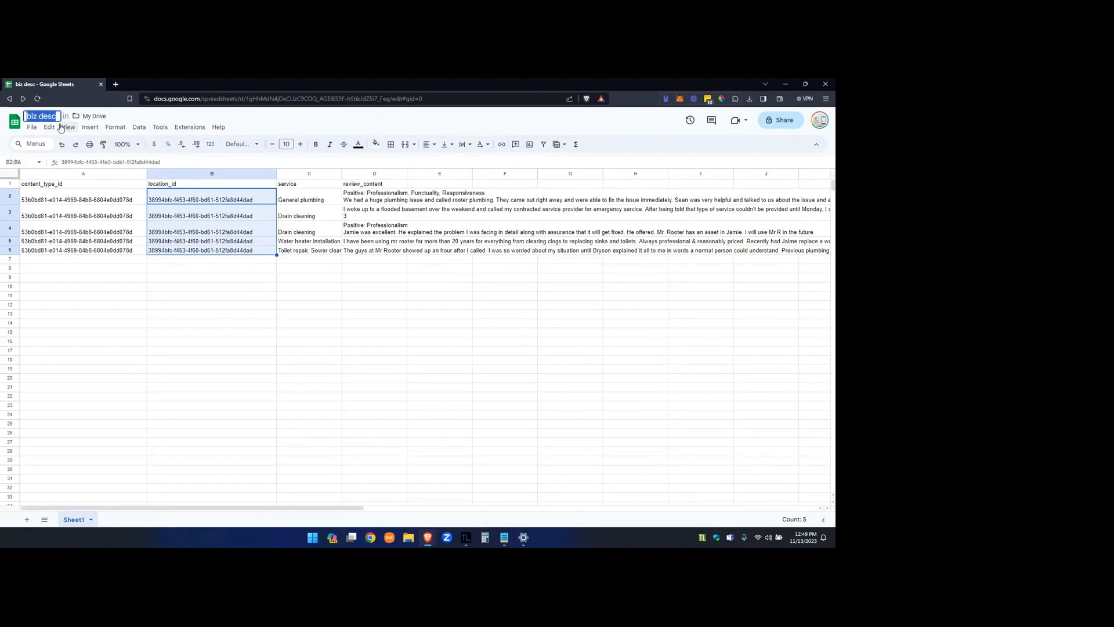
pyautogui.write('revew')
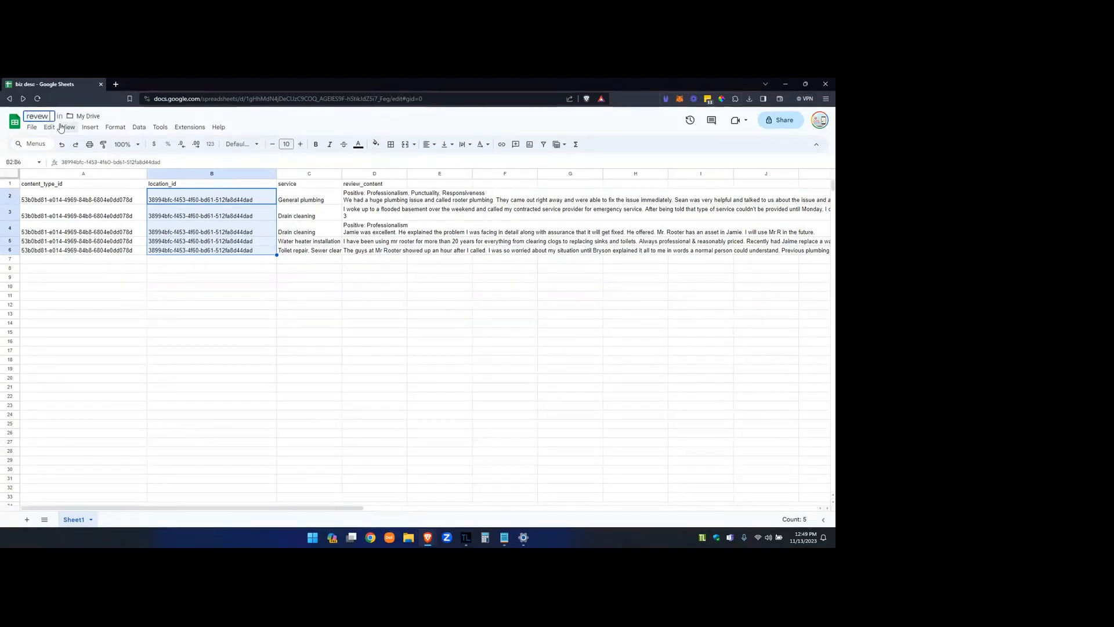
pyautogui.write(' posts')
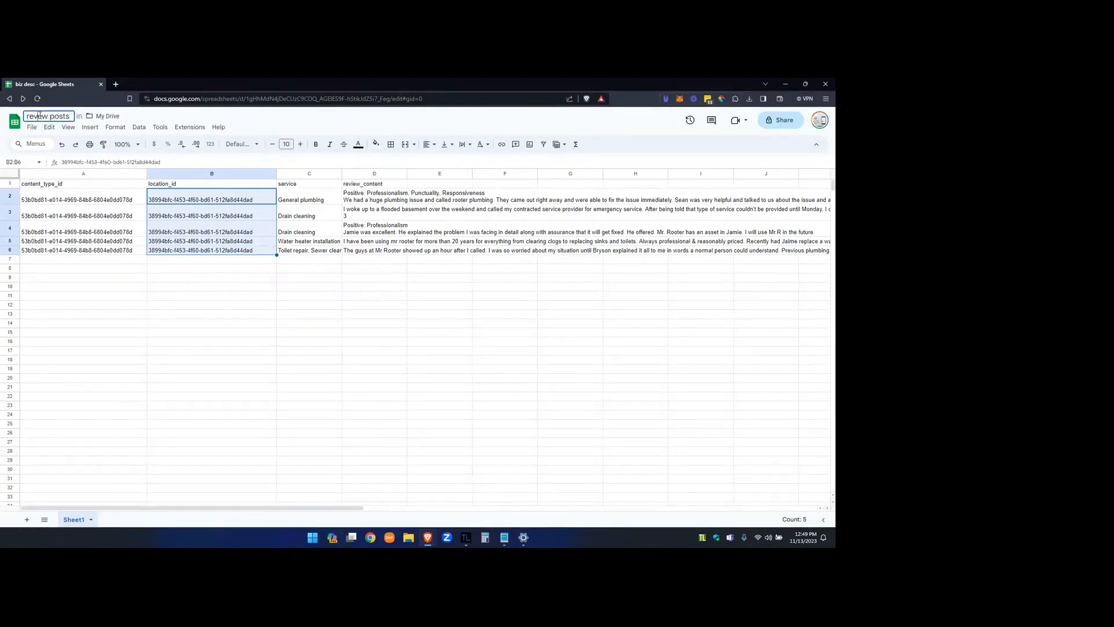
pyautogui.click(38, 116)
pyautogui.write('i')
pyautogui.click(210, 388)
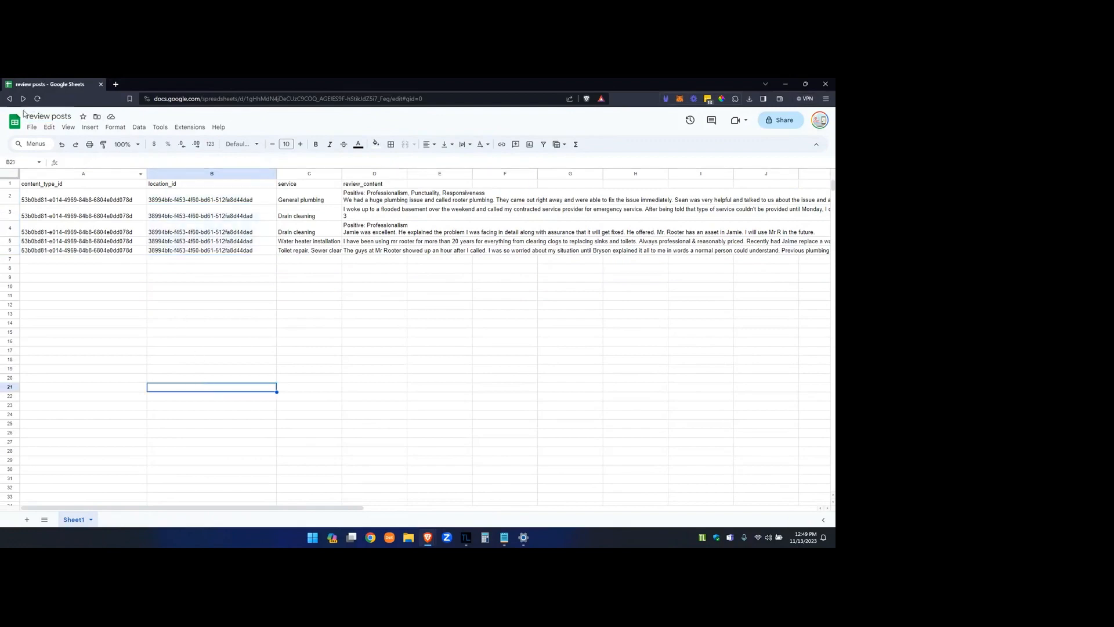
# Step: Download the sheet as comma-separated values and save it to the Desktop as "review posts - Sheet1.csv"
pyautogui.click(32, 127)
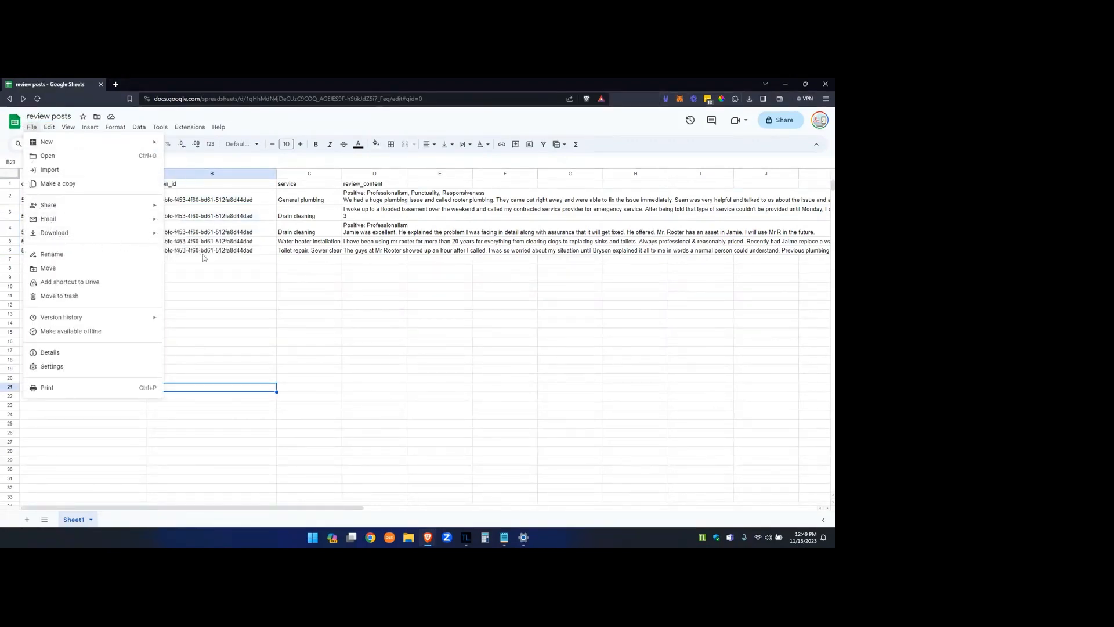
pyautogui.moveTo(132, 240)
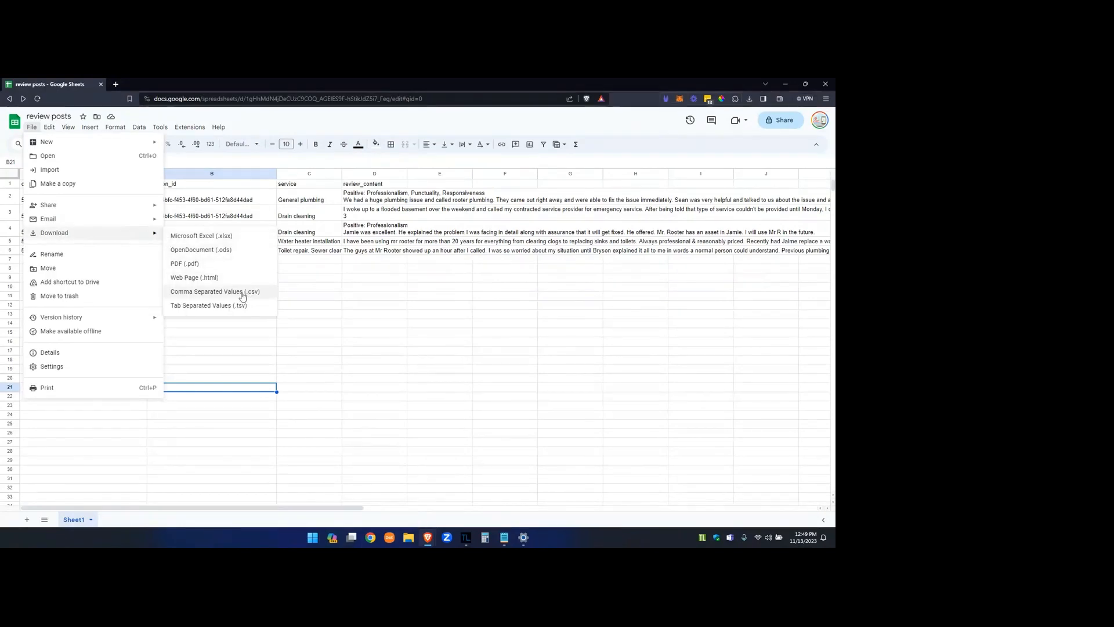
pyautogui.click(242, 293)
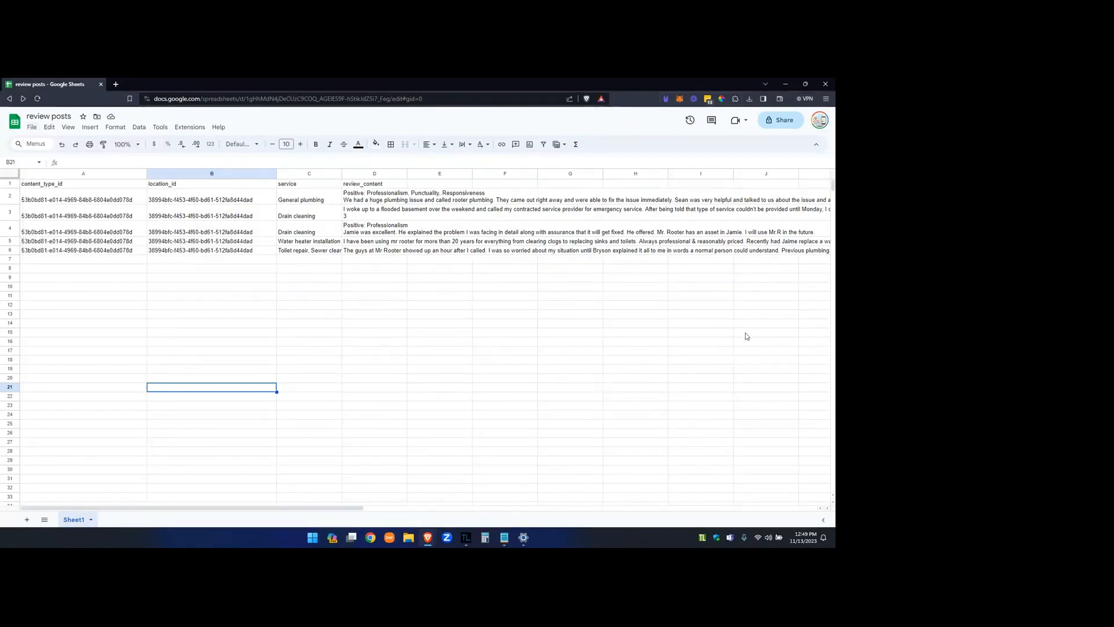
pyautogui.click(22, 185)
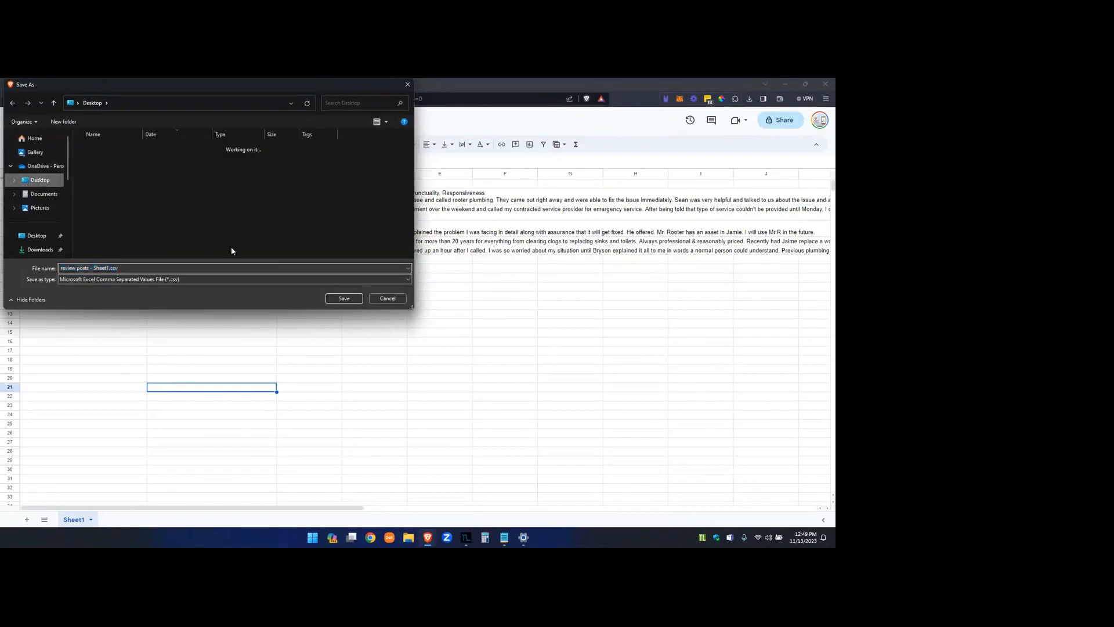
pyautogui.click(341, 300)
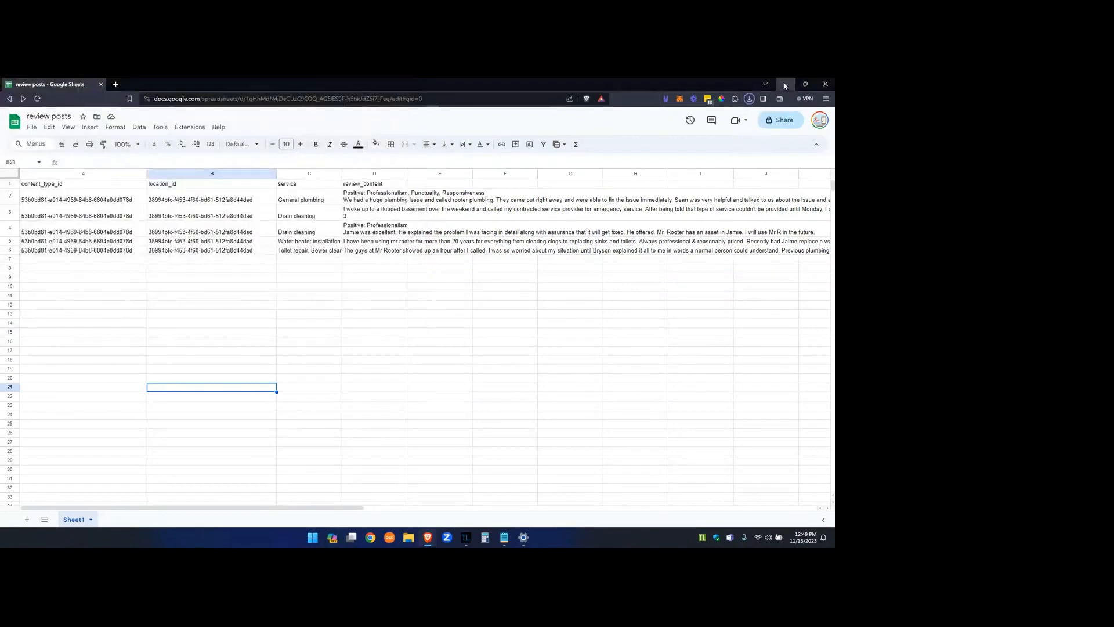
# Step: Switch to Web 2.0 Ranker, start a new CSV bulk job, upload "review posts - Sheet1.csv" and generate the content
pyautogui.click(785, 84)
pyautogui.click(90, 266)
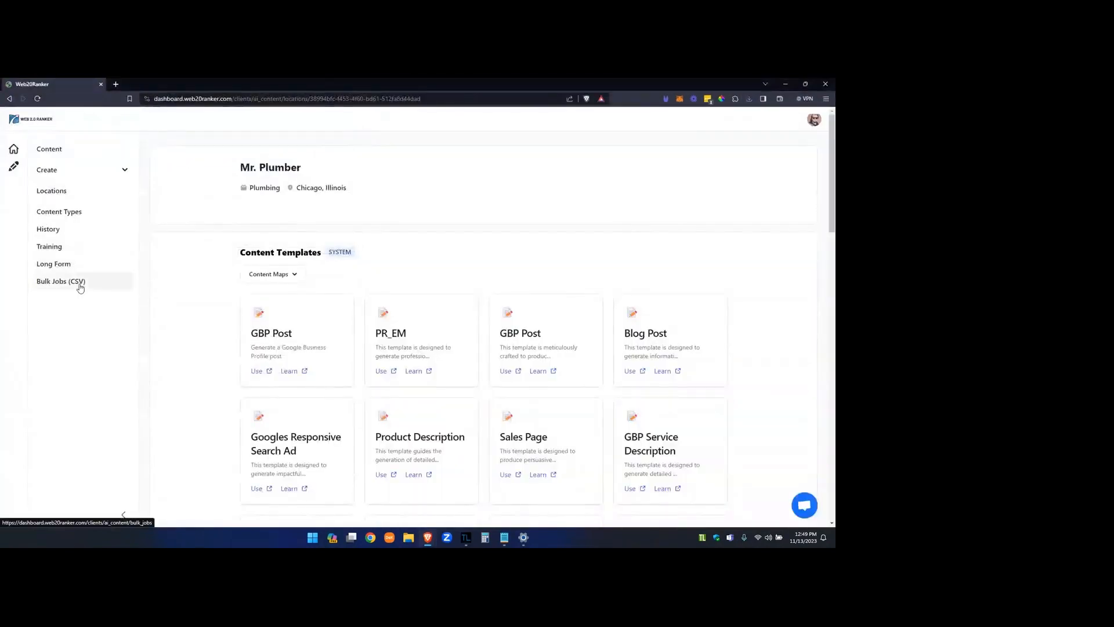
pyautogui.click(78, 283)
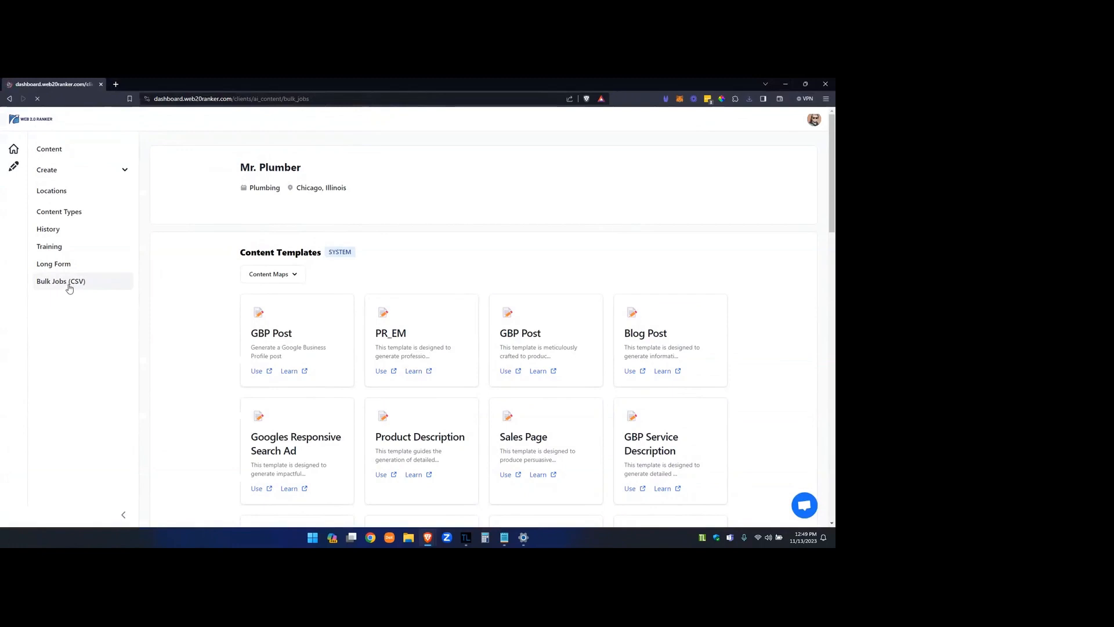
pyautogui.click(213, 168)
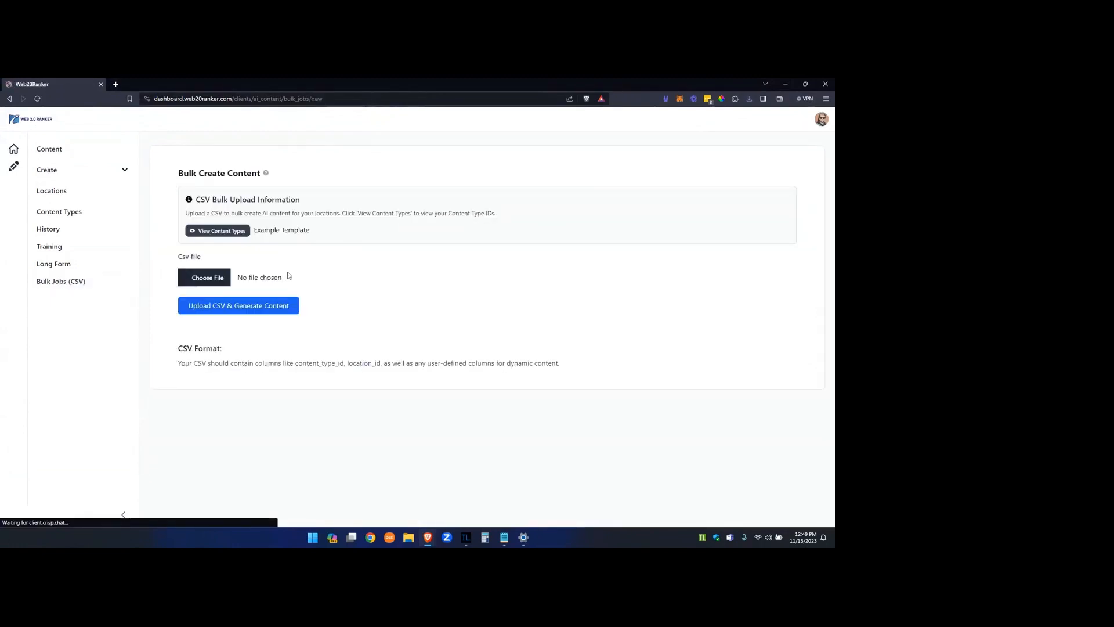
pyautogui.click(205, 283)
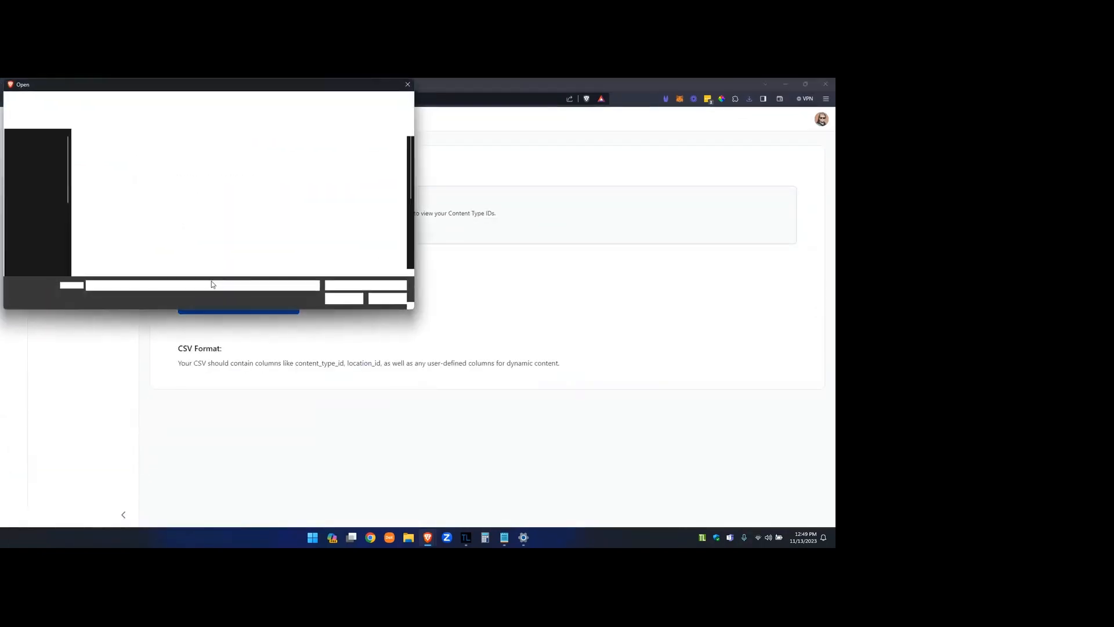
pyautogui.doubleClick(102, 154)
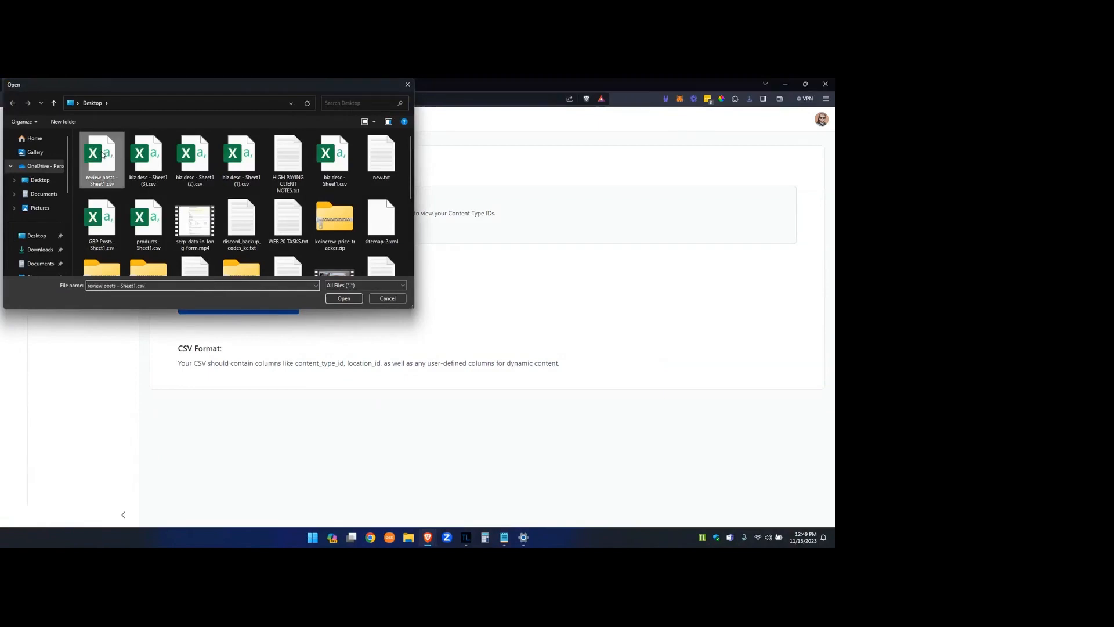
pyautogui.click(257, 305)
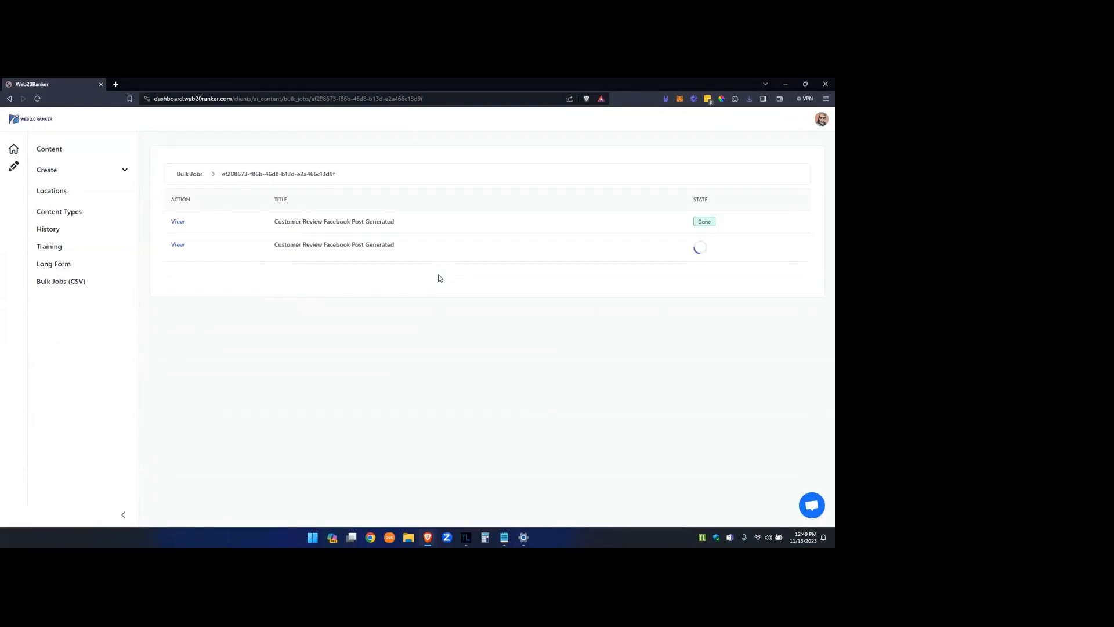
# Step: Open the first generated Customer Review Facebook post and read through its text about the business and service
pyautogui.click(177, 222)
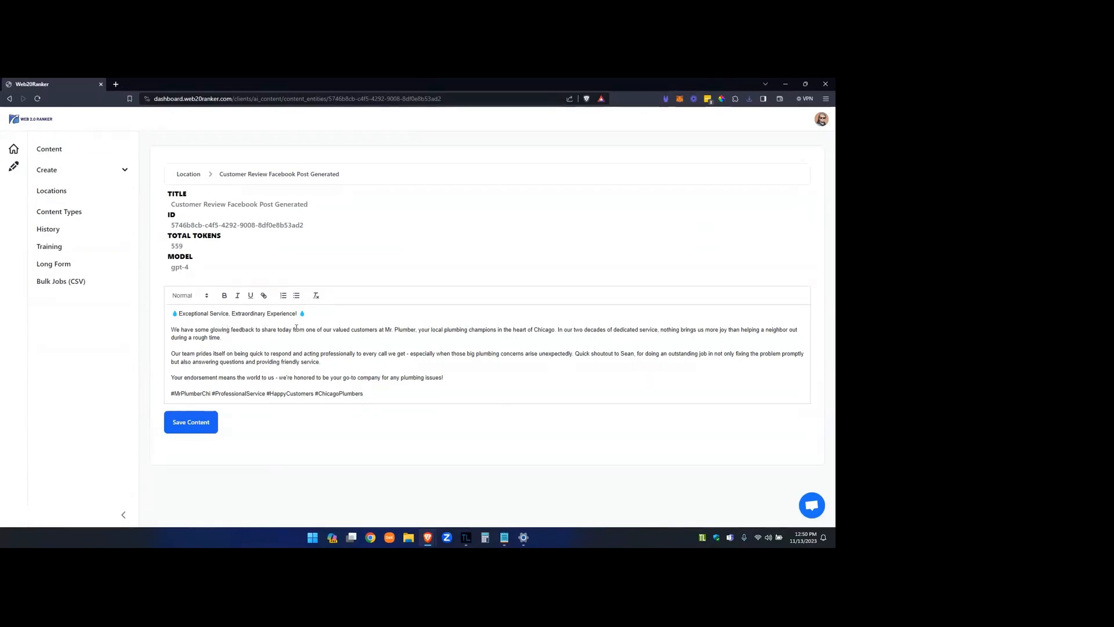
pyautogui.moveTo(278, 329); pyautogui.dragTo(455, 332)
pyautogui.click(415, 336)
pyautogui.moveTo(386, 330); pyautogui.dragTo(418, 331)
pyautogui.moveTo(178, 354); pyautogui.dragTo(361, 362)
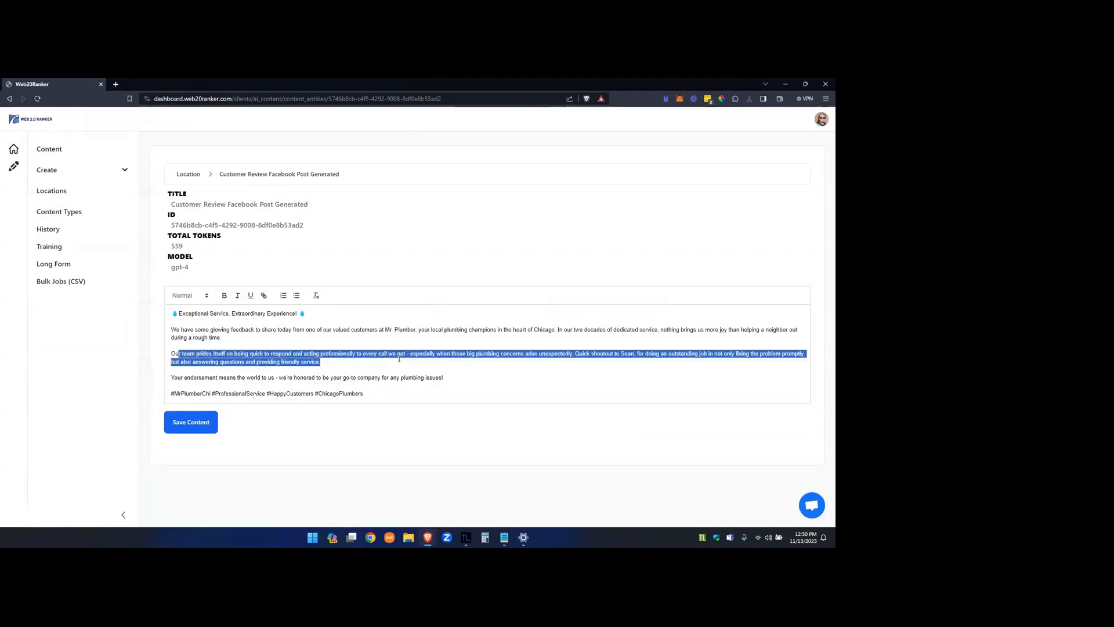
pyautogui.click(363, 361)
pyautogui.moveTo(172, 351); pyautogui.dragTo(638, 359)
pyautogui.click(618, 372)
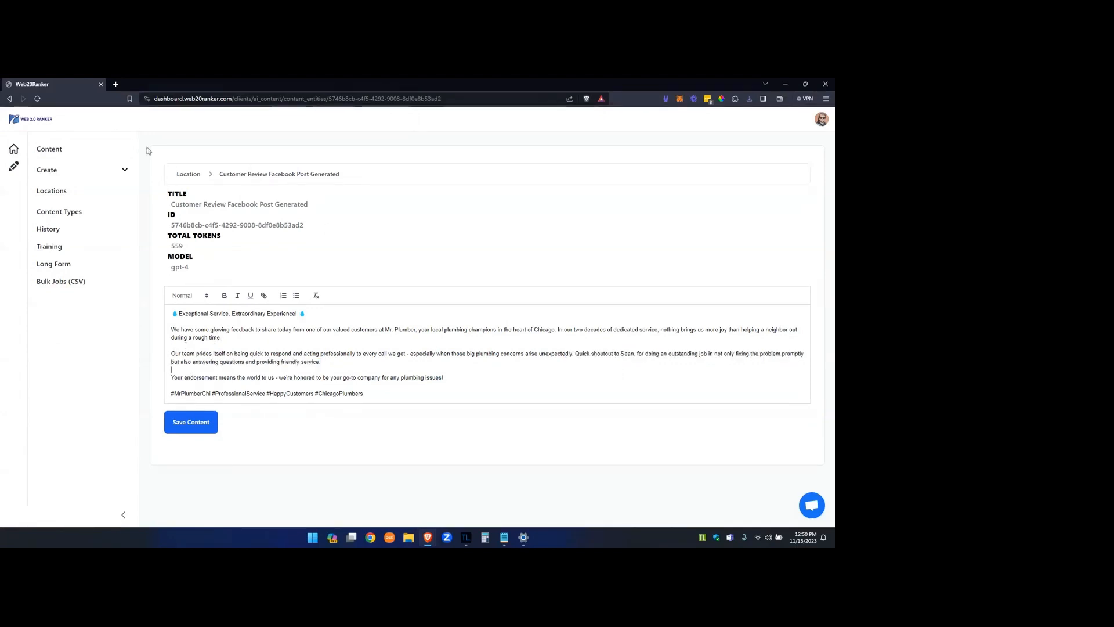
# Step: Return to the bulk job list and read the fifth and fourth generated customer review posts
pyautogui.click(10, 98)
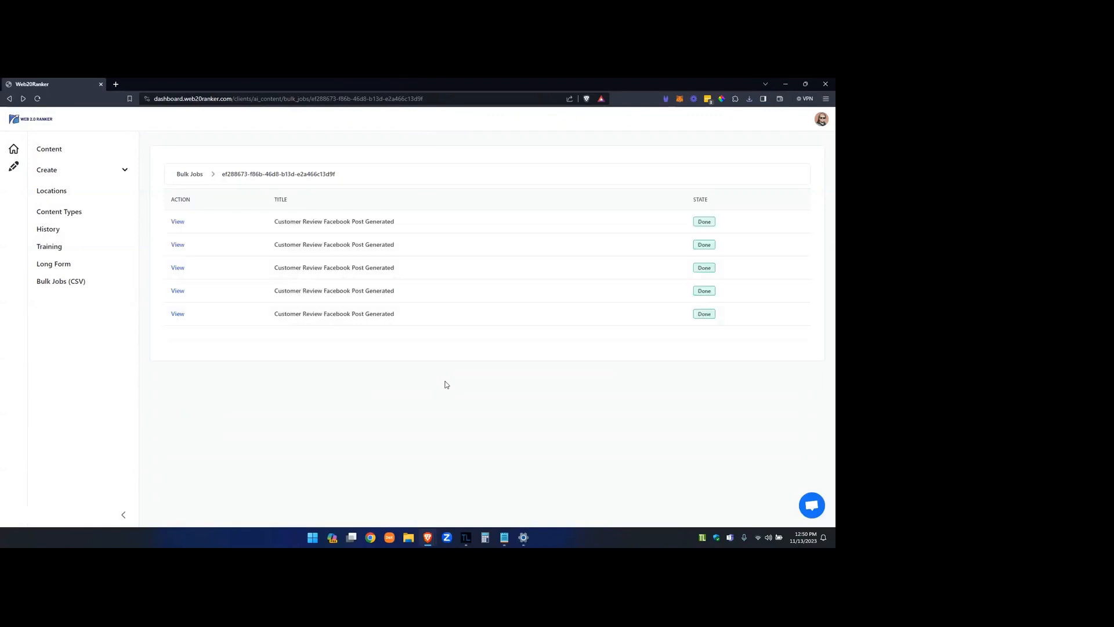
pyautogui.click(176, 314)
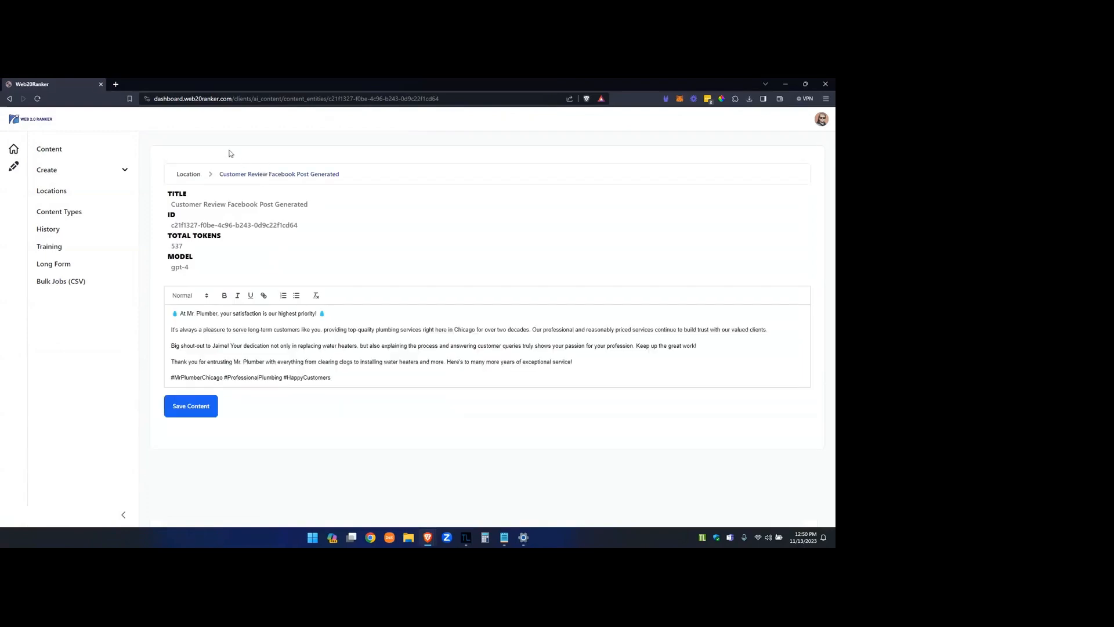
pyautogui.moveTo(349, 336); pyautogui.dragTo(370, 331)
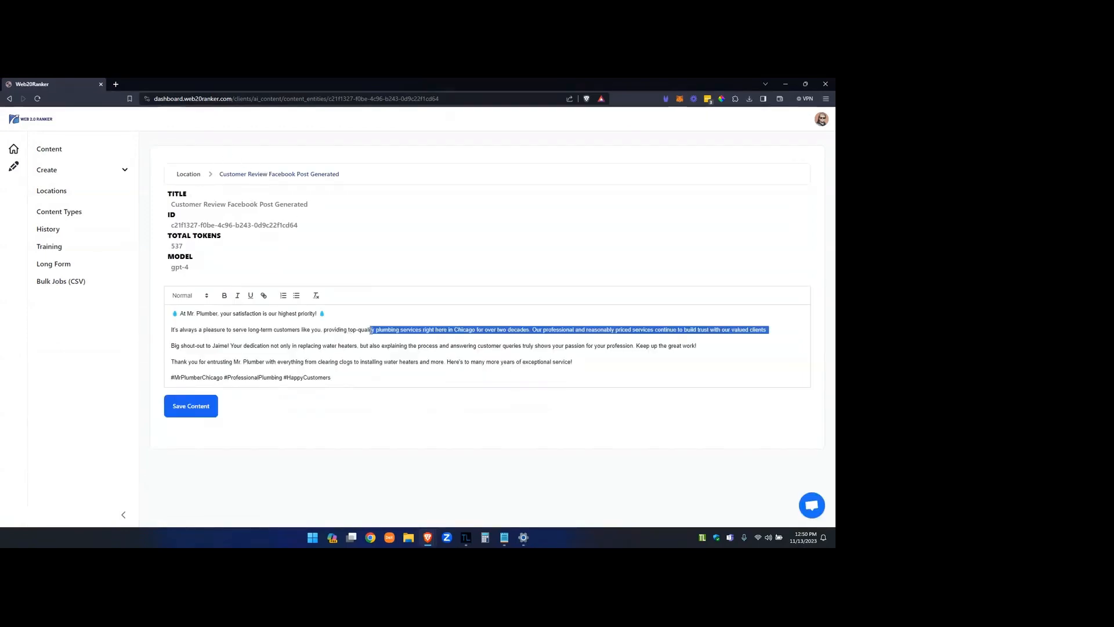
pyautogui.moveTo(220, 346); pyautogui.dragTo(597, 347)
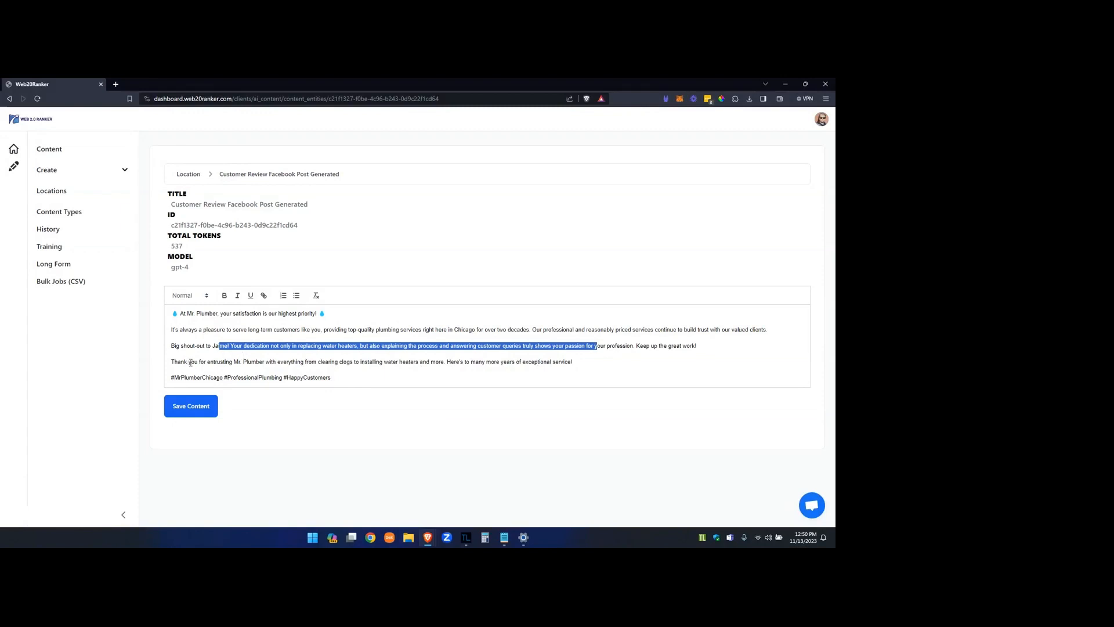
pyautogui.click(10, 99)
pyautogui.click(177, 293)
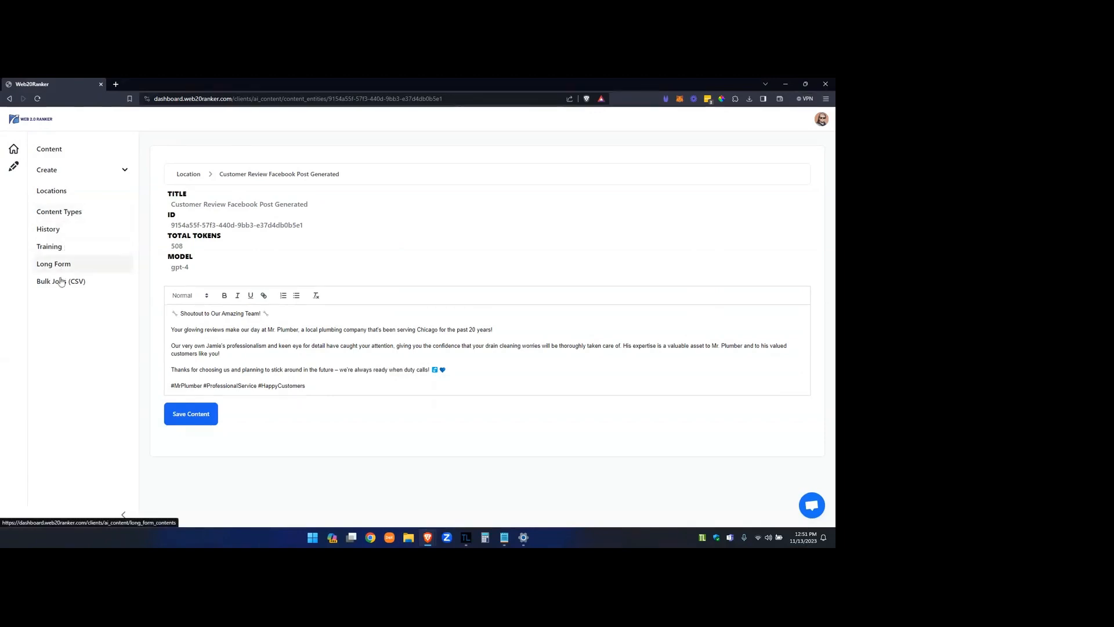
# Step: Open the Facebook Post content type for editing and go to its prompt messages
pyautogui.click(73, 213)
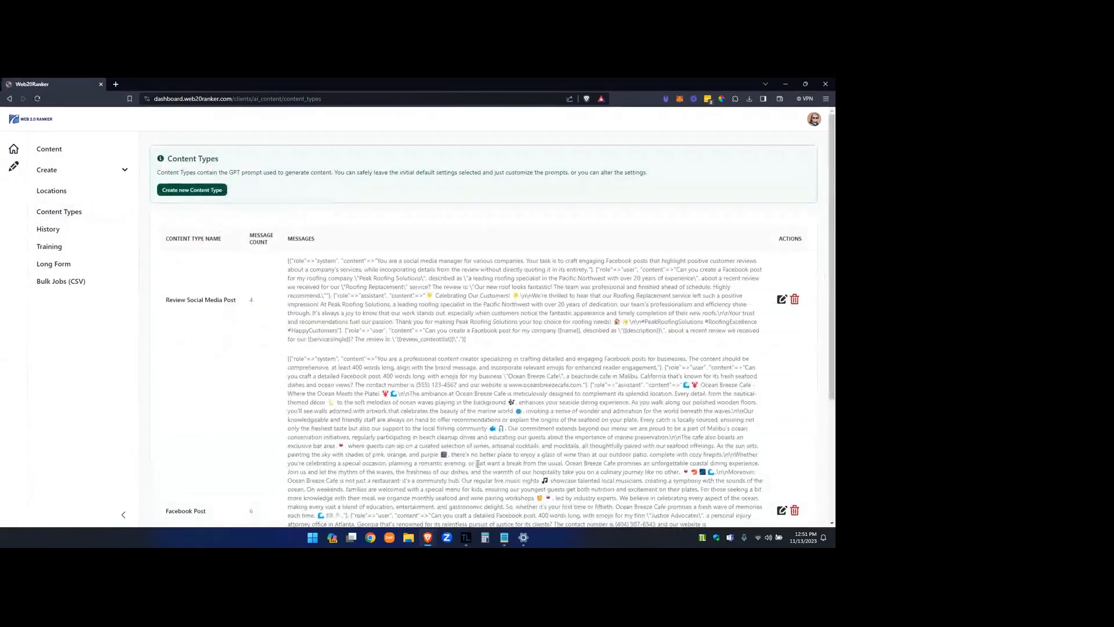
pyautogui.scroll(-3, 477, 464)
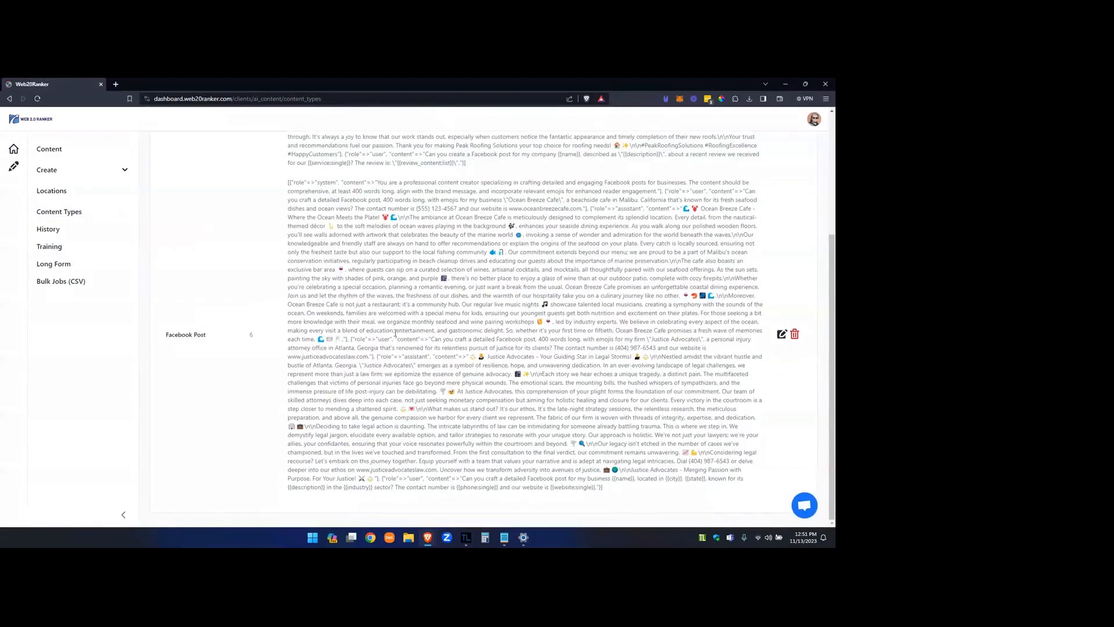
pyautogui.click(781, 336)
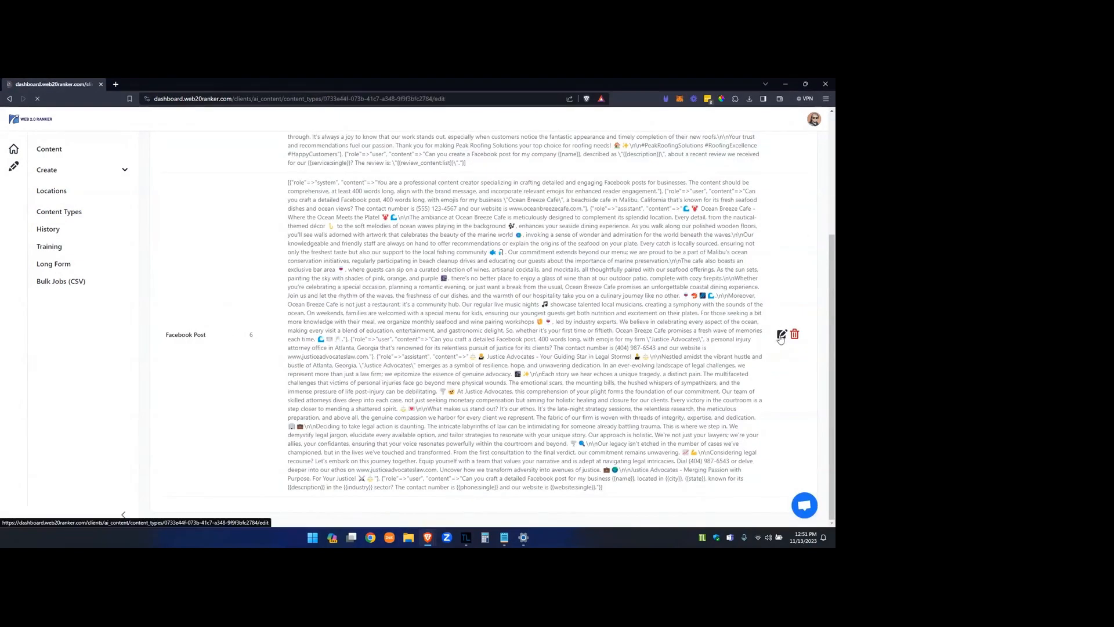
pyautogui.scroll(-3, 666, 356)
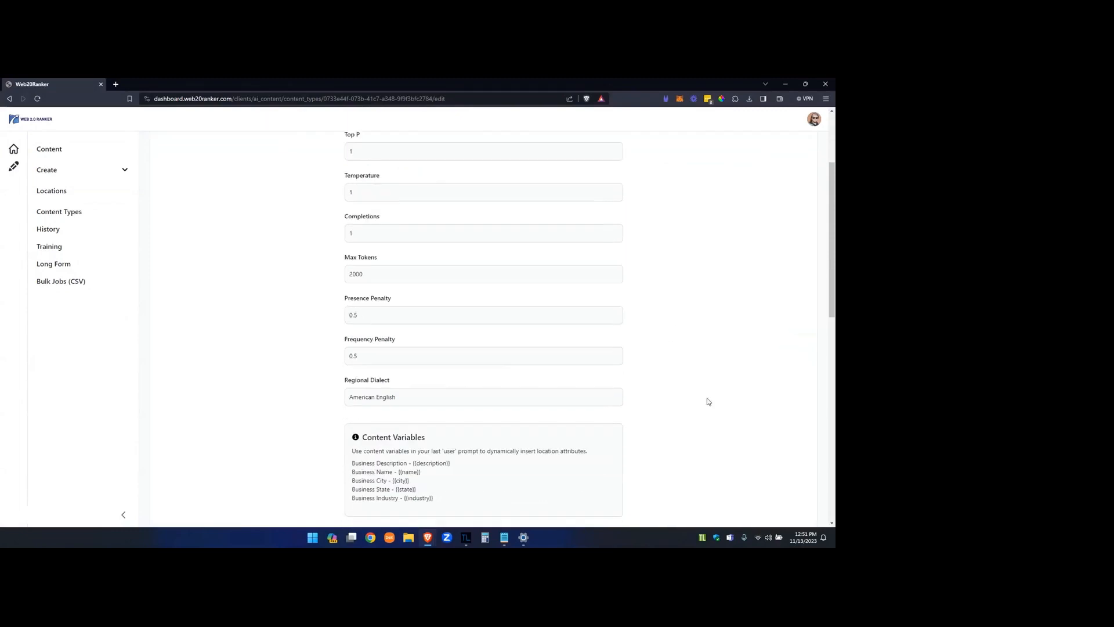
pyautogui.scroll(-15, 708, 401)
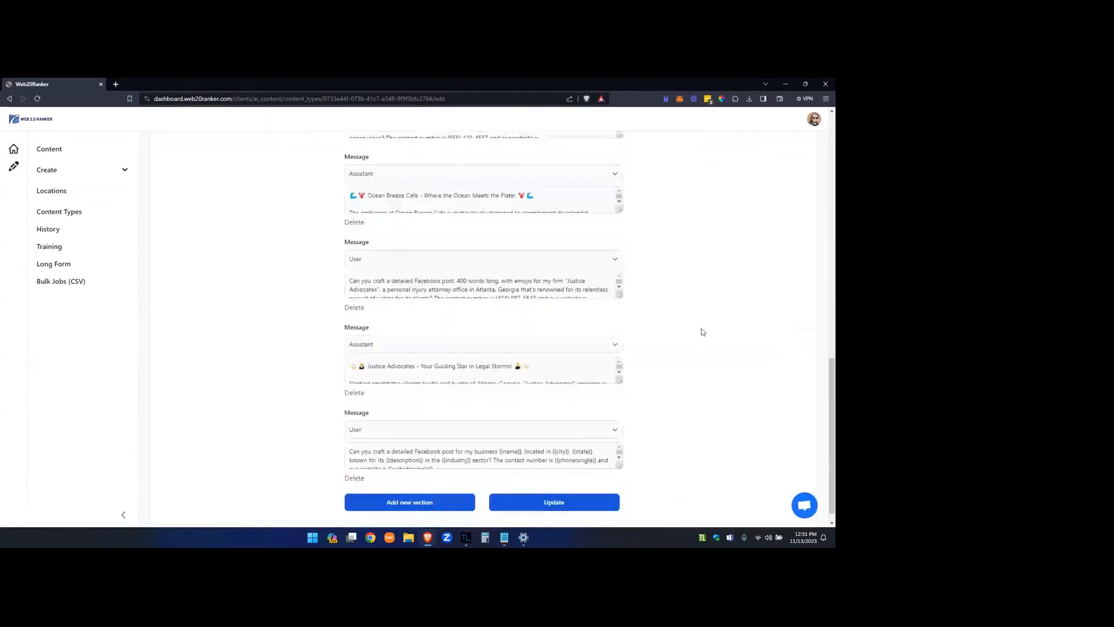
# Step: Enlarge the last User message box and append a {{service:single}} variable after the website variable
pyautogui.scroll(-1, 704, 332)
pyautogui.moveTo(620, 452); pyautogui.dragTo(620, 479)
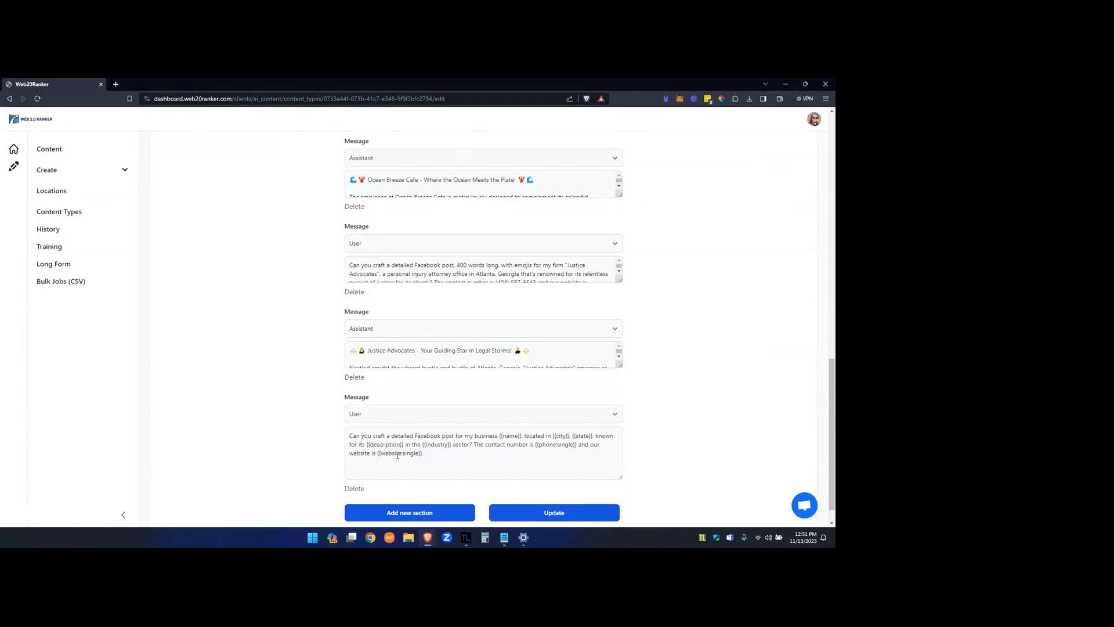
pyautogui.click(442, 453)
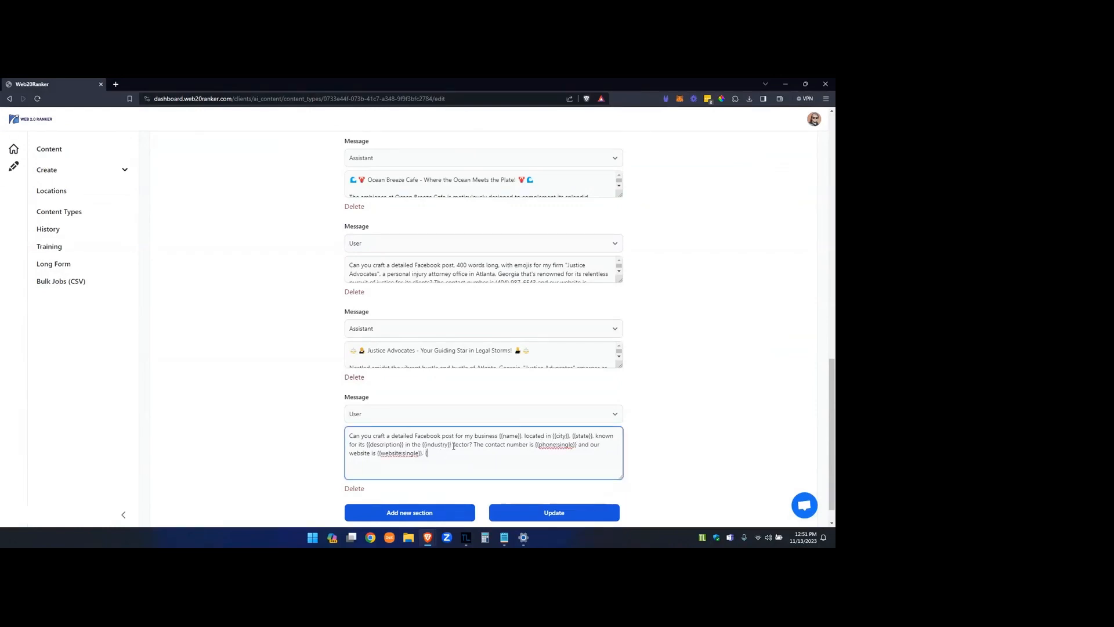
pyautogui.write('{{service:single}')
# Step: Enlarge the Justice Advocates Assistant and User message boxes so their example texts are readable
pyautogui.moveTo(621, 366); pyautogui.dragTo(621, 454)
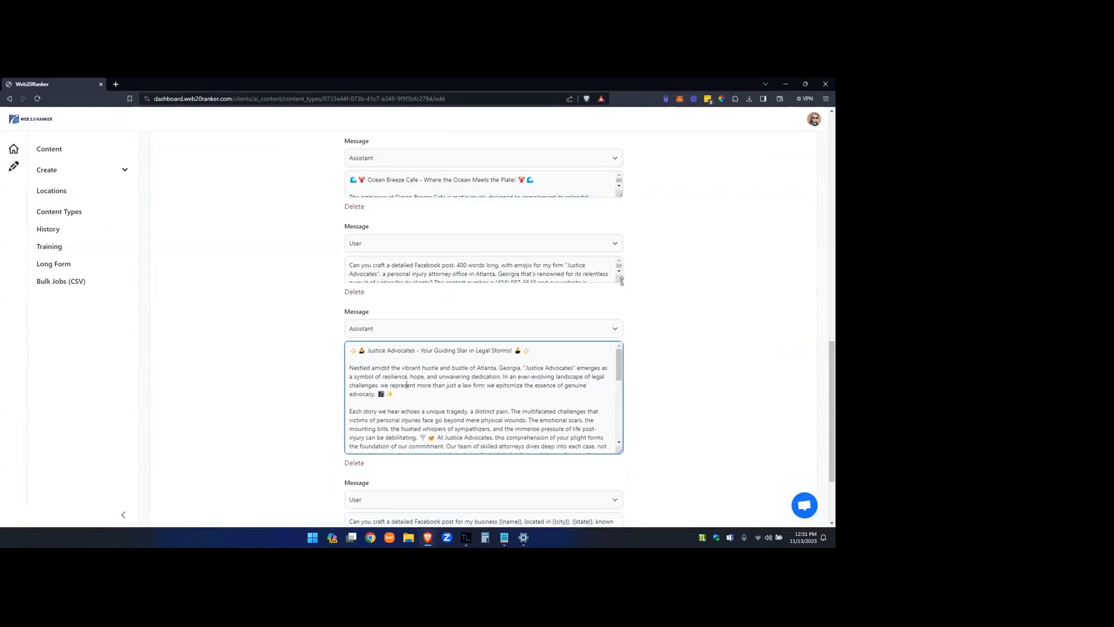
pyautogui.moveTo(621, 281); pyautogui.dragTo(621, 343)
pyautogui.click(461, 297)
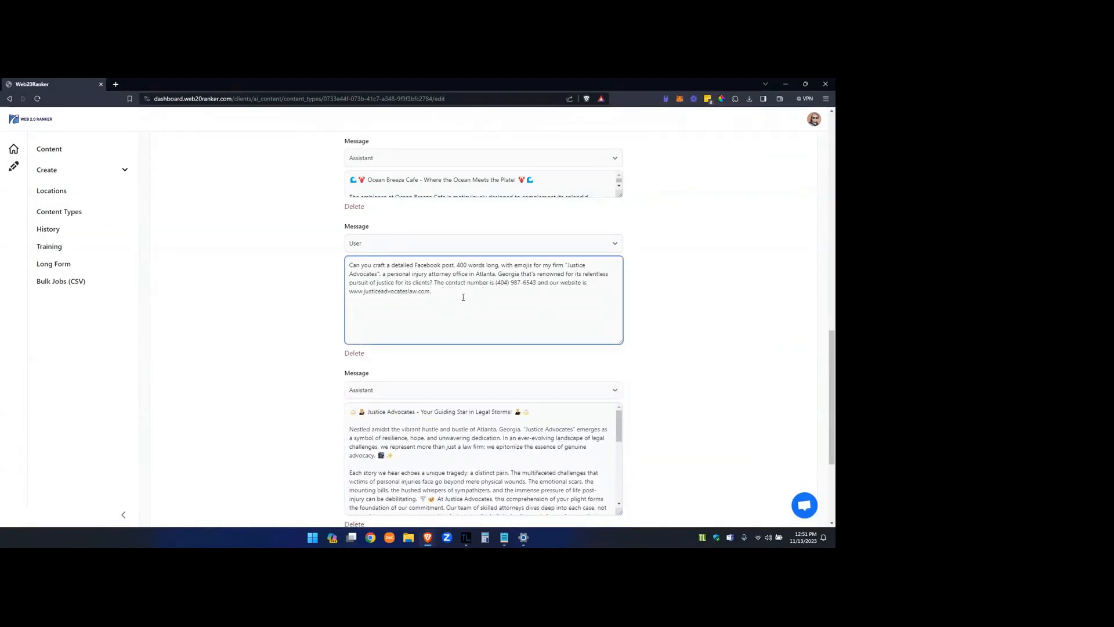
# Step: Insert "Make sure the post is centered around" before the {{service:single}} variable in the last User message
pyautogui.scroll(-3, 493, 293)
pyautogui.click(425, 428)
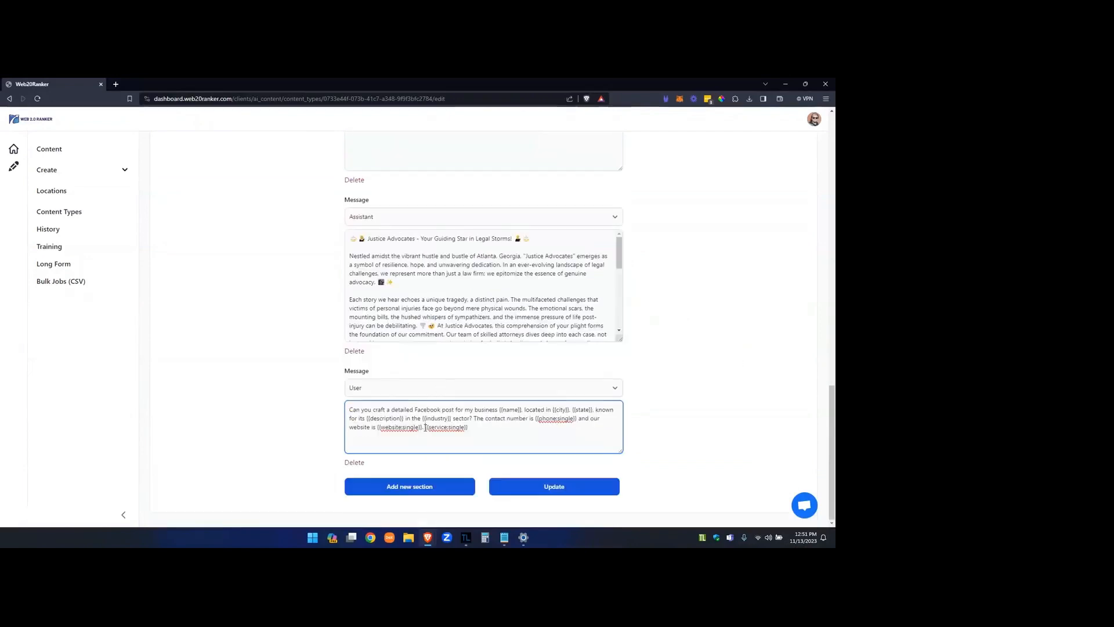
pyautogui.write('Make sure the post ')
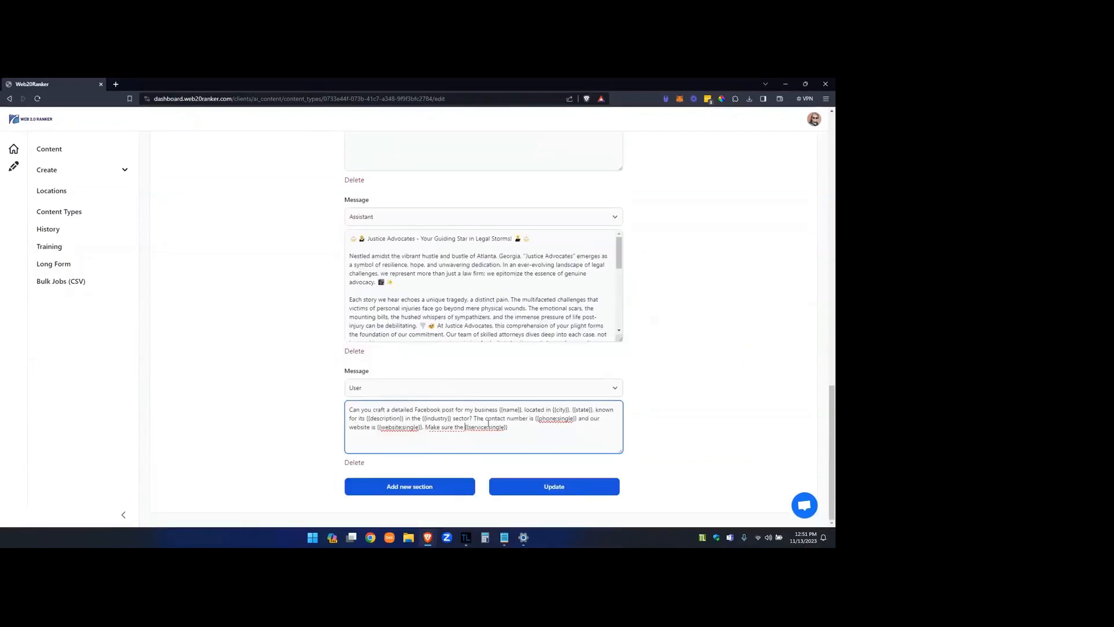
pyautogui.write('is centered around')
# Step: Append "Make sure the post is centered around {{service:single}}" to the Justice Advocates User message, and check the rest of the form
pyautogui.scroll(3, 562, 437)
pyautogui.click(452, 340)
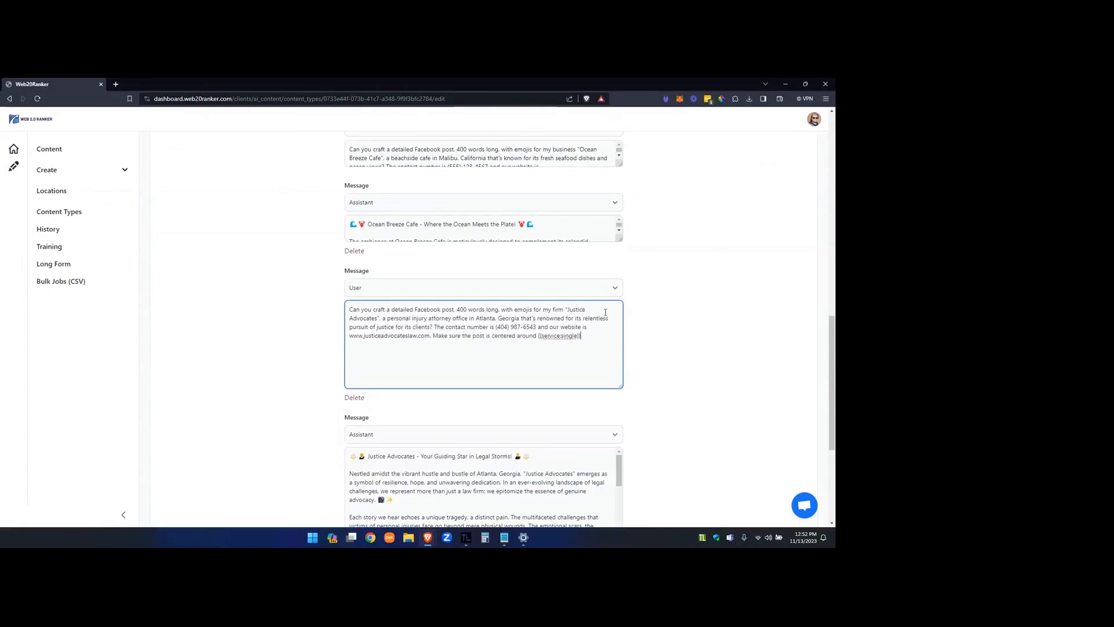
pyautogui.scroll(-3, 700, 419)
pyautogui.scroll(9, 702, 415)
pyautogui.scroll(10, 714, 413)
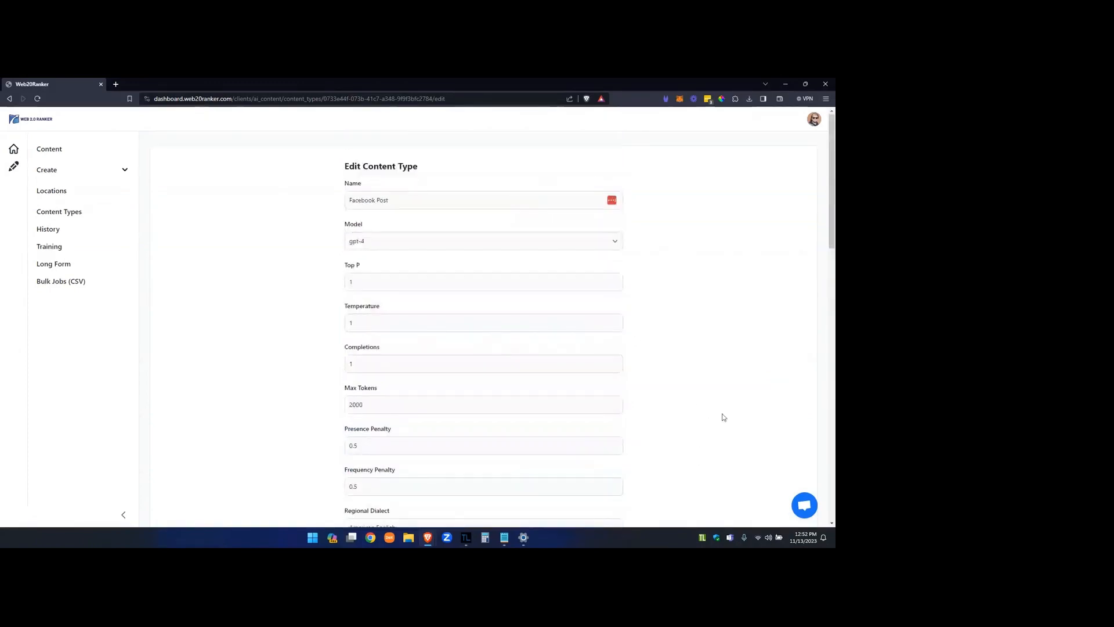
pyautogui.scroll(-20, 615, 397)
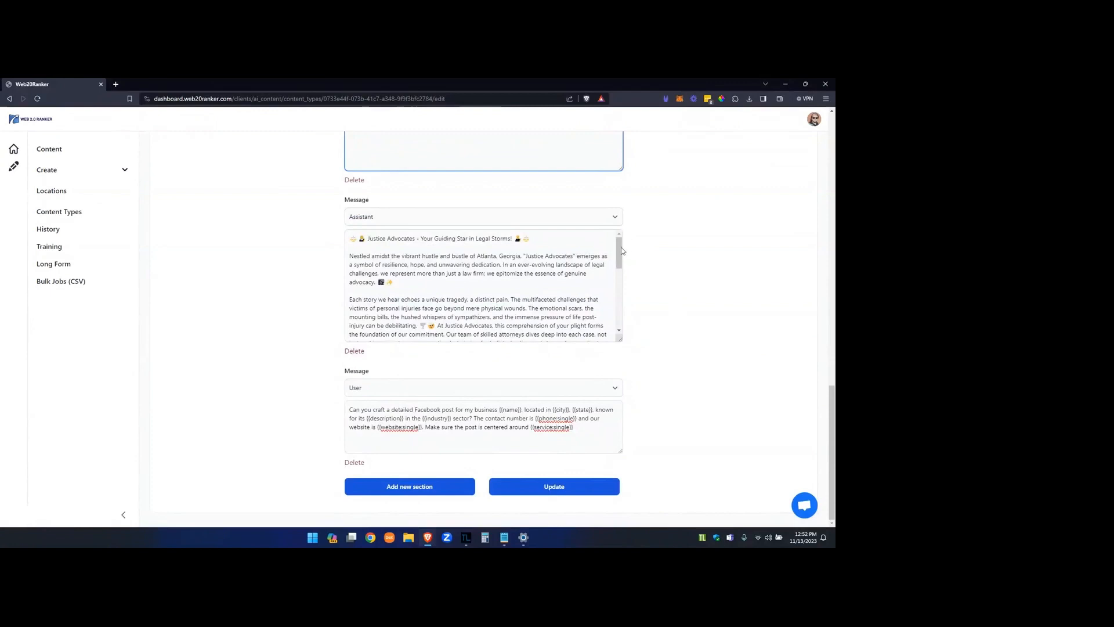
pyautogui.moveTo(619, 251); pyautogui.dragTo(485, 265)
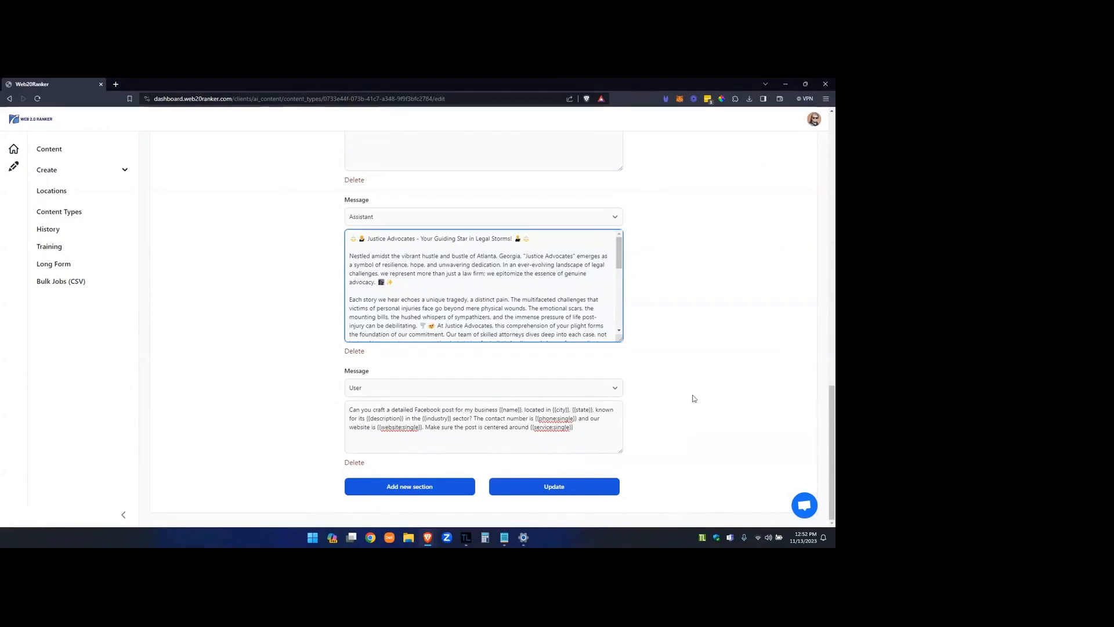
# Step: Replace the {{service:single}} variable in the Justice Advocates User message with "legal service."
pyautogui.scroll(2, 696, 417)
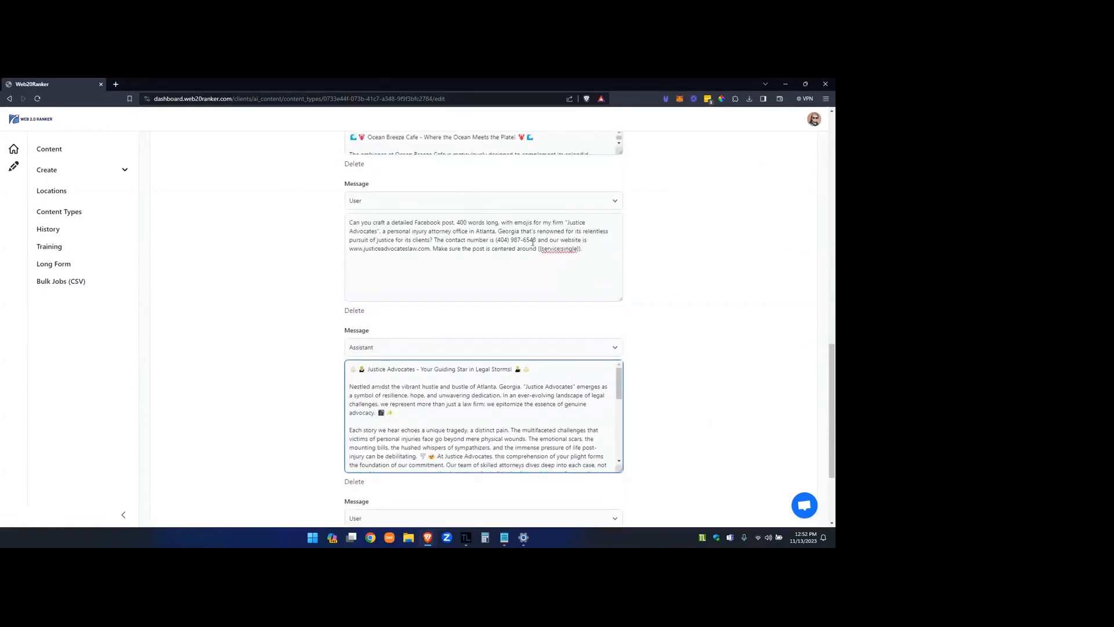
pyautogui.moveTo(538, 248); pyautogui.dragTo(581, 246)
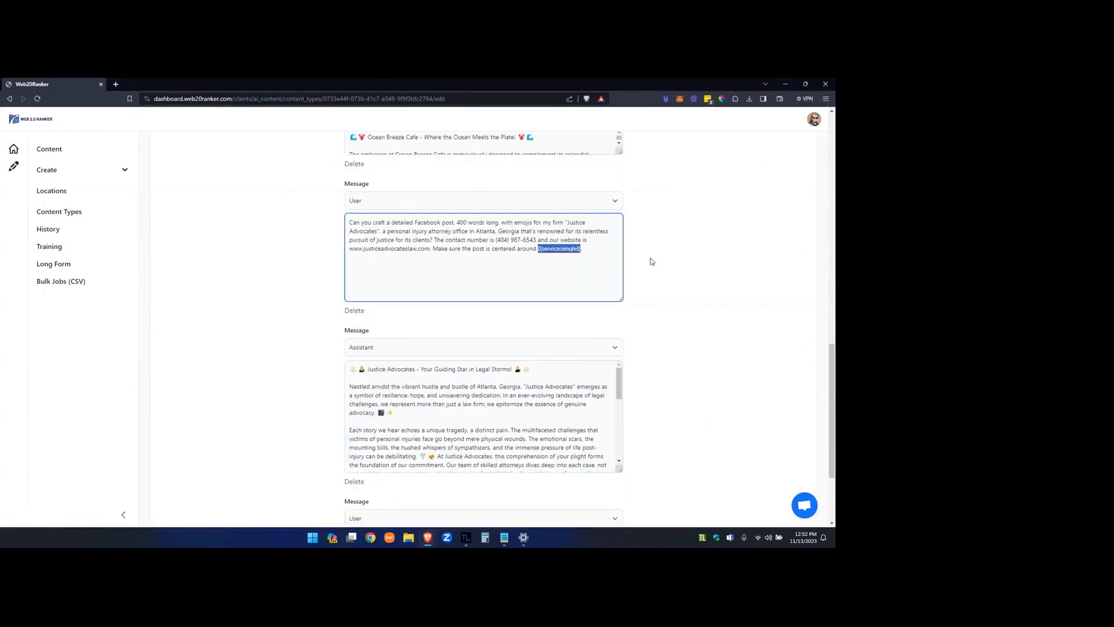
pyautogui.write('legal seervice.')
pyautogui.click(699, 215)
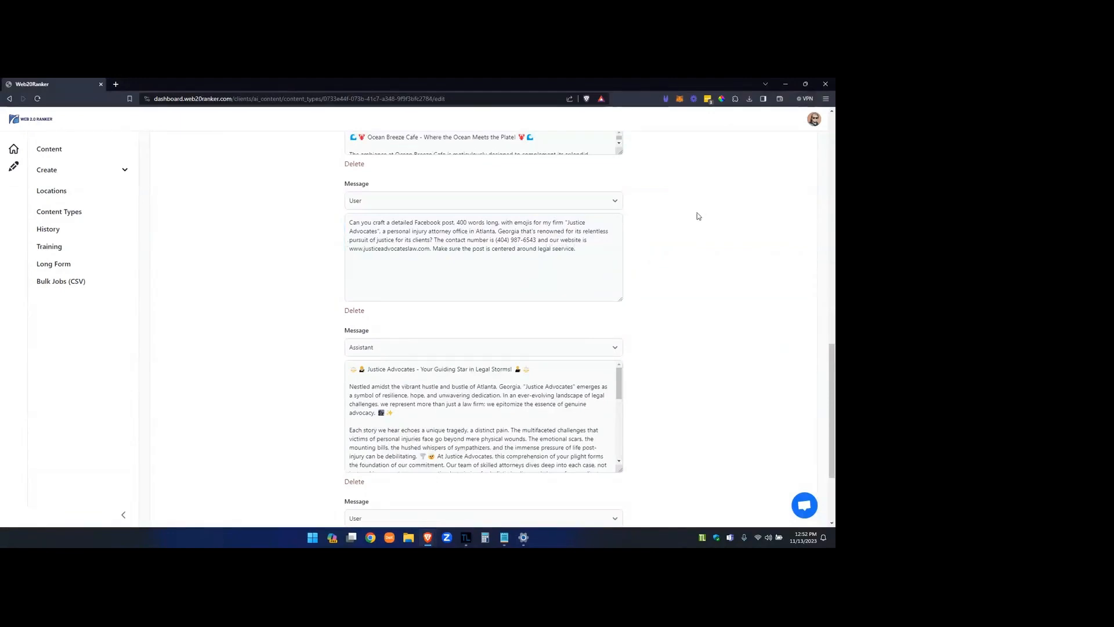
pyautogui.click(559, 253)
pyautogui.press('BackSpace')
pyautogui.click(656, 242)
pyautogui.scroll(-3, 482, 418)
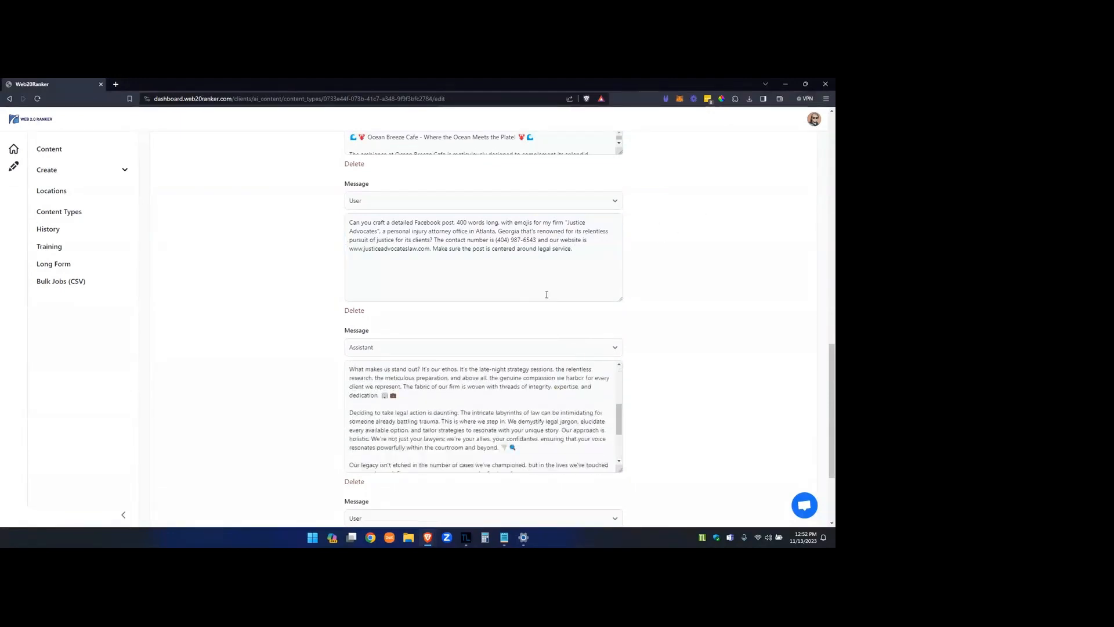
# Step: Review the added sentence and save the updated Facebook Post content type
pyautogui.moveTo(433, 248); pyautogui.dragTo(586, 253)
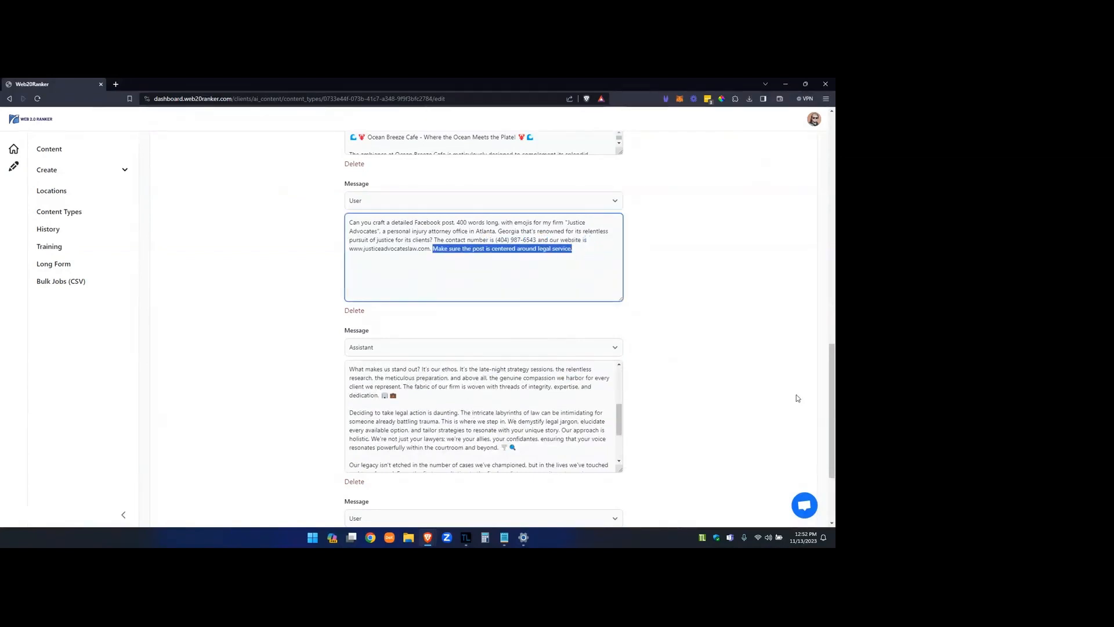
pyautogui.scroll(-3, 633, 316)
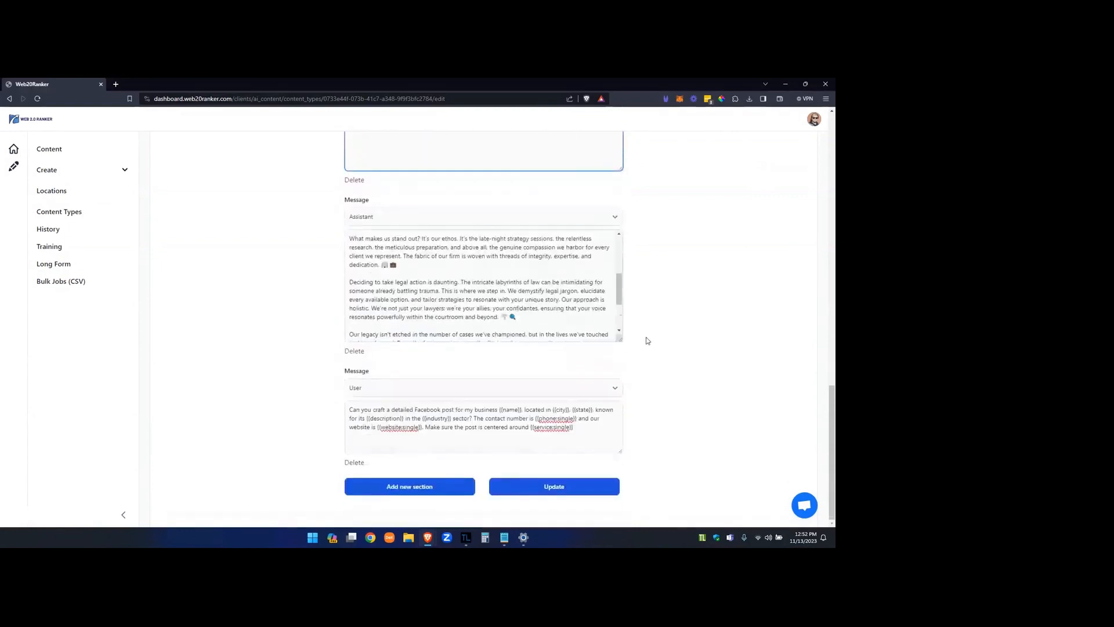
pyautogui.click(560, 491)
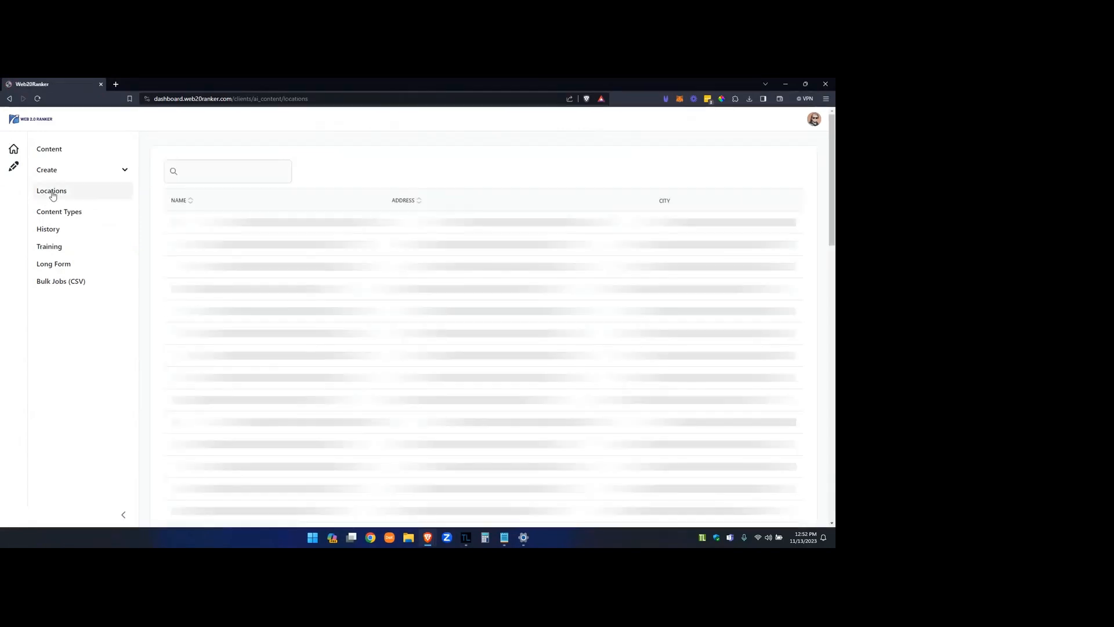
# Step: Open the Mr. Plumber location, show its custom content templates and use the custom Facebook Post template
pyautogui.click(202, 272)
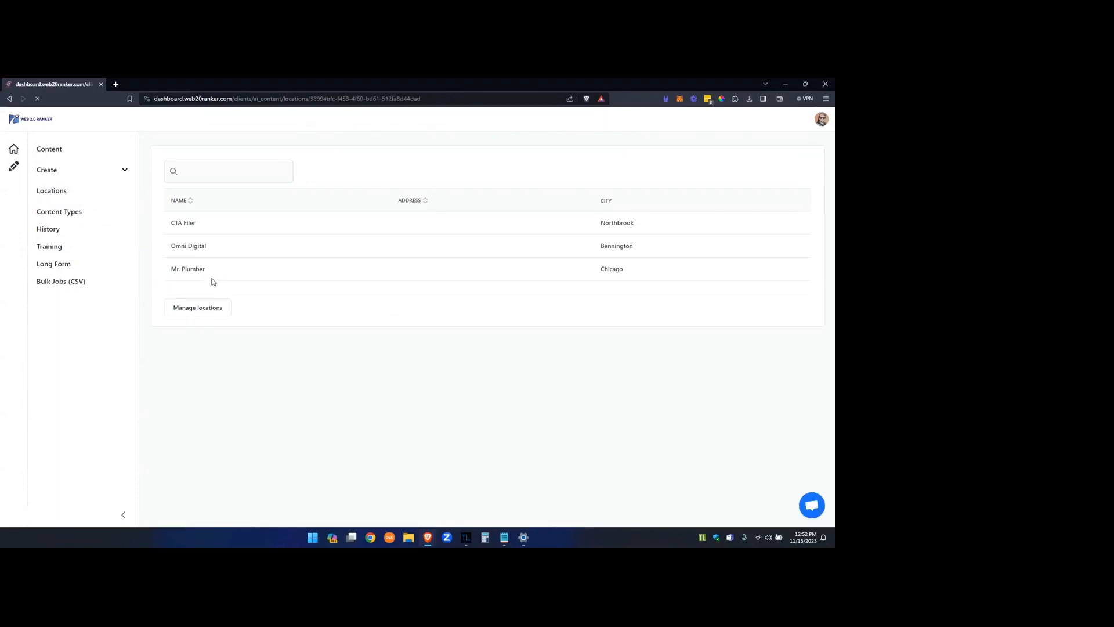
pyautogui.scroll(-10, 460, 336)
pyautogui.scroll(2, 375, 365)
pyautogui.click(252, 319)
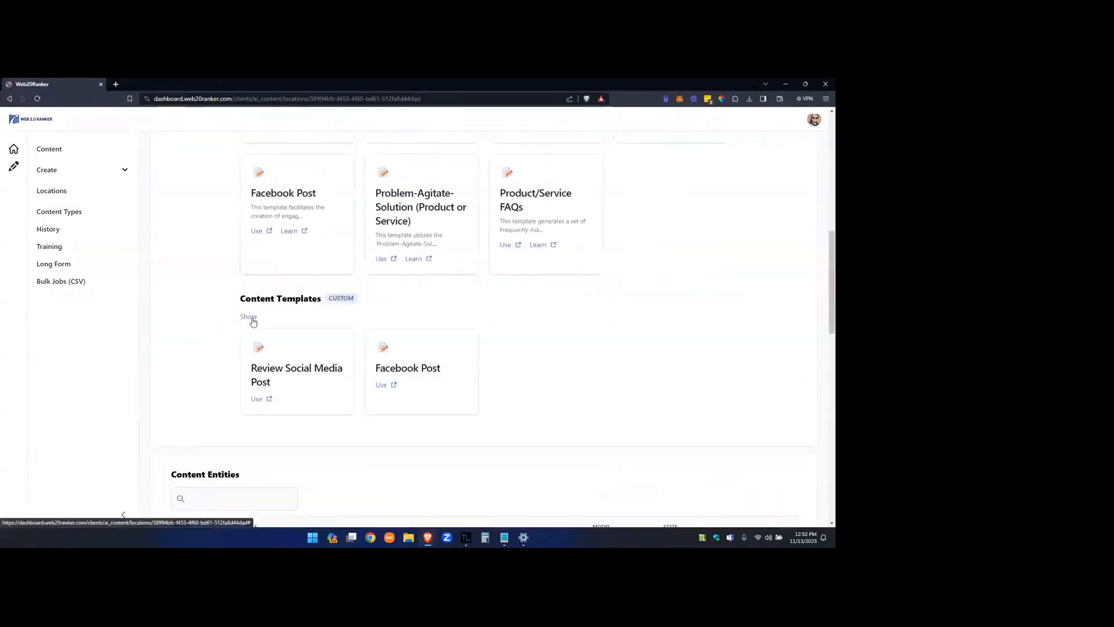
pyautogui.click(382, 385)
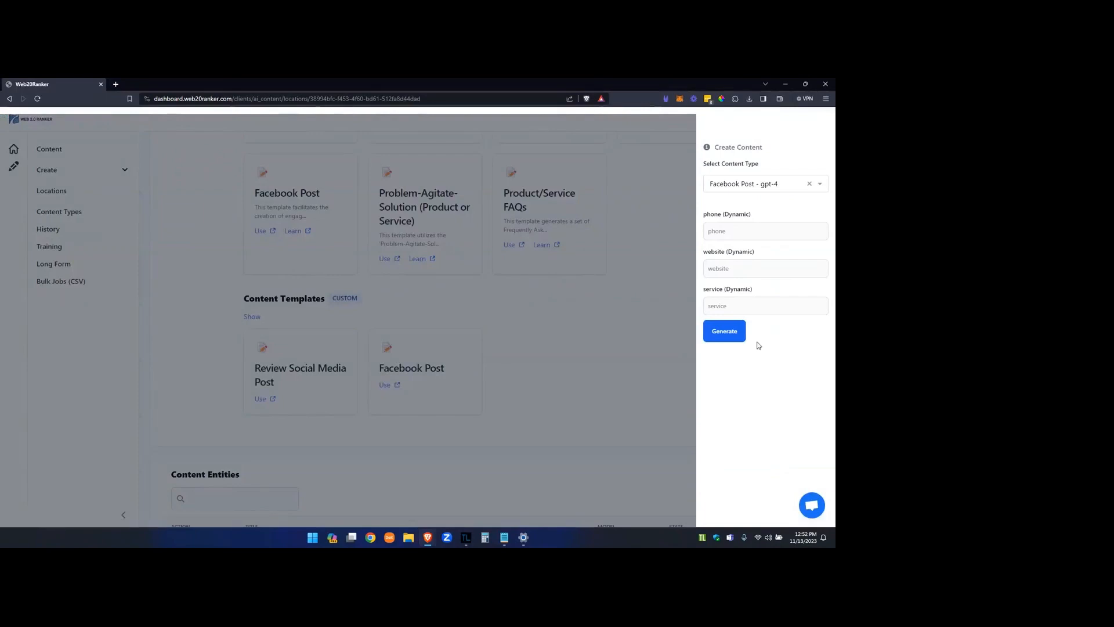
# Step: Generate the post with a placeholder phone number, website test.com and service "hot water heater replacement"
pyautogui.click(750, 230)
pyautogui.write('555-555-5555')
pyautogui.click(753, 269)
pyautogui.write('test.com')
pyautogui.click(753, 309)
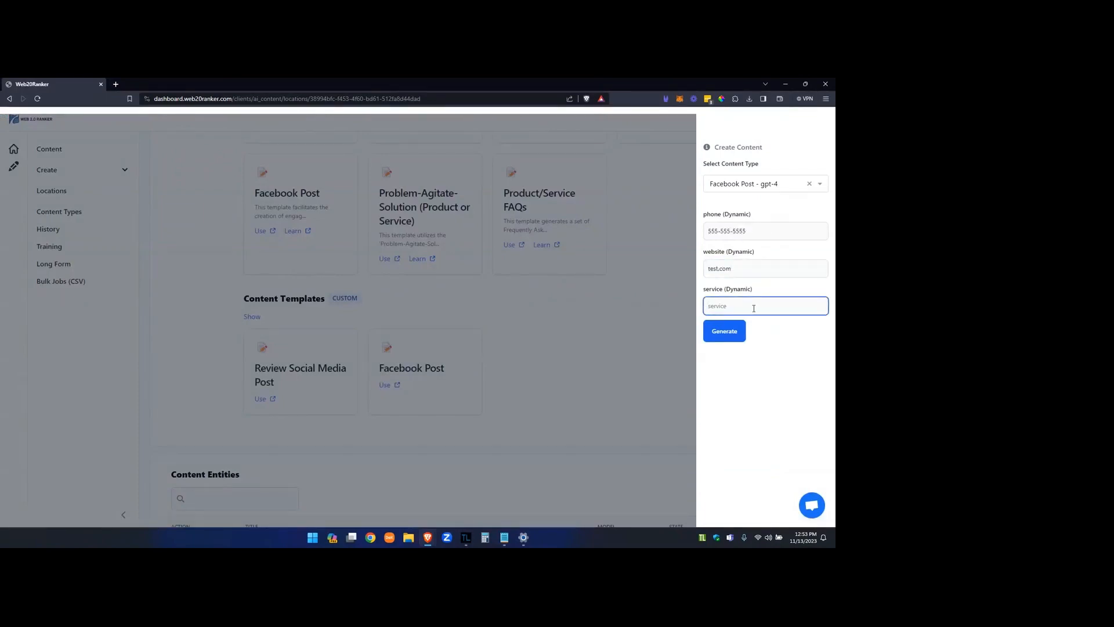
pyautogui.write('hot water heater replacement')
pyautogui.click(725, 332)
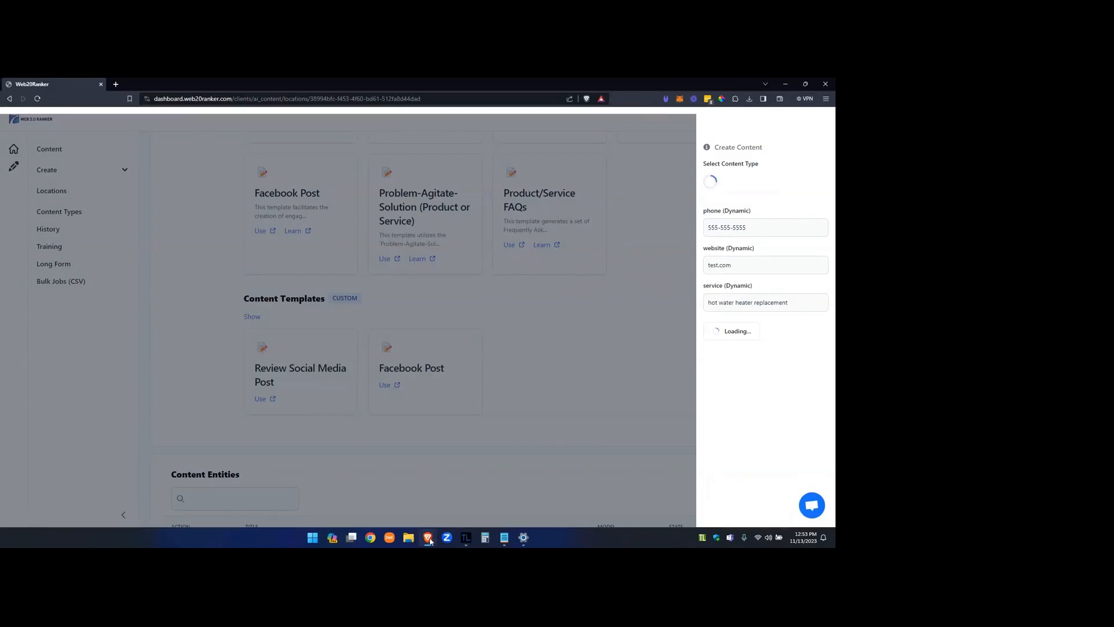
# Step: Switch to the review posts Google Sheet and clear the review_content column including its header
pyautogui.moveTo(427, 541)
pyautogui.click(447, 503)
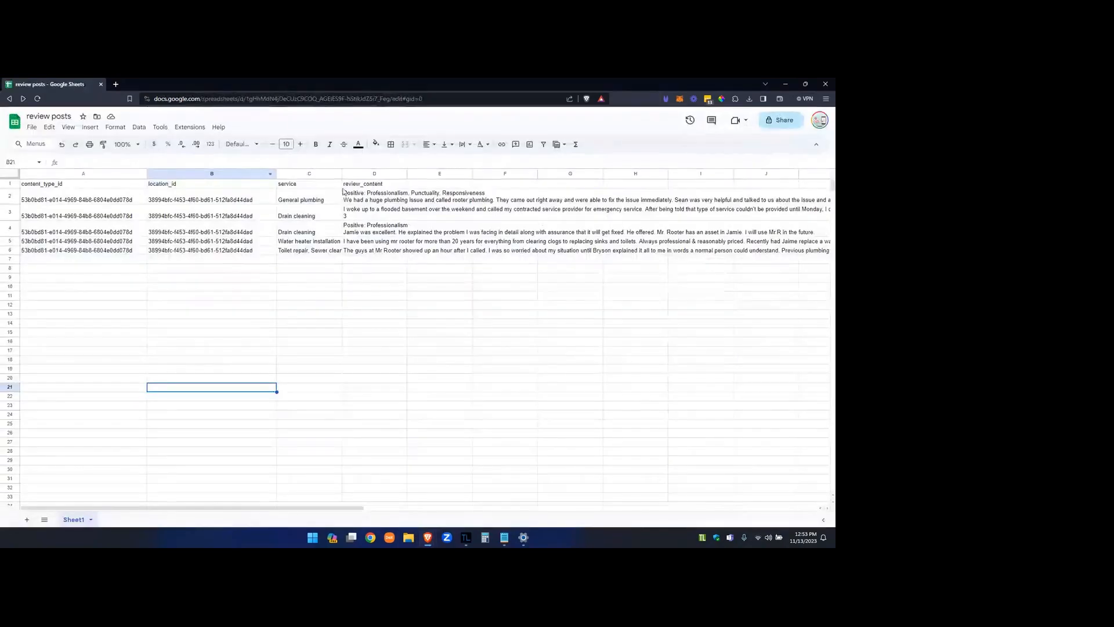
pyautogui.moveTo(364, 197); pyautogui.dragTo(367, 256)
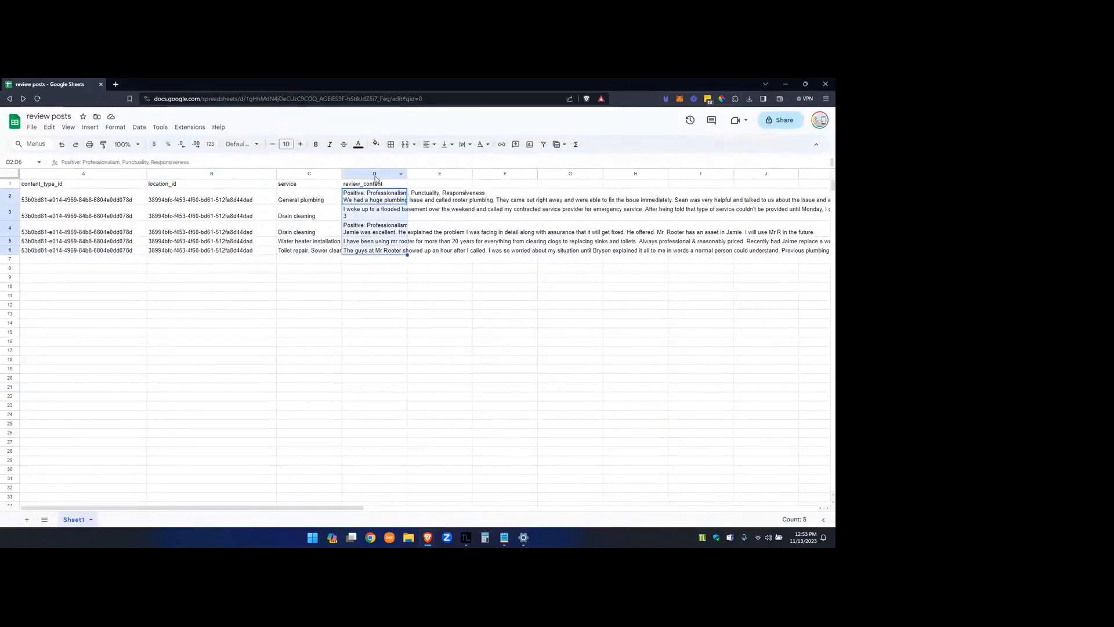
pyautogui.moveTo(375, 183); pyautogui.dragTo(382, 265)
pyautogui.press('Delete')
pyautogui.click(388, 301)
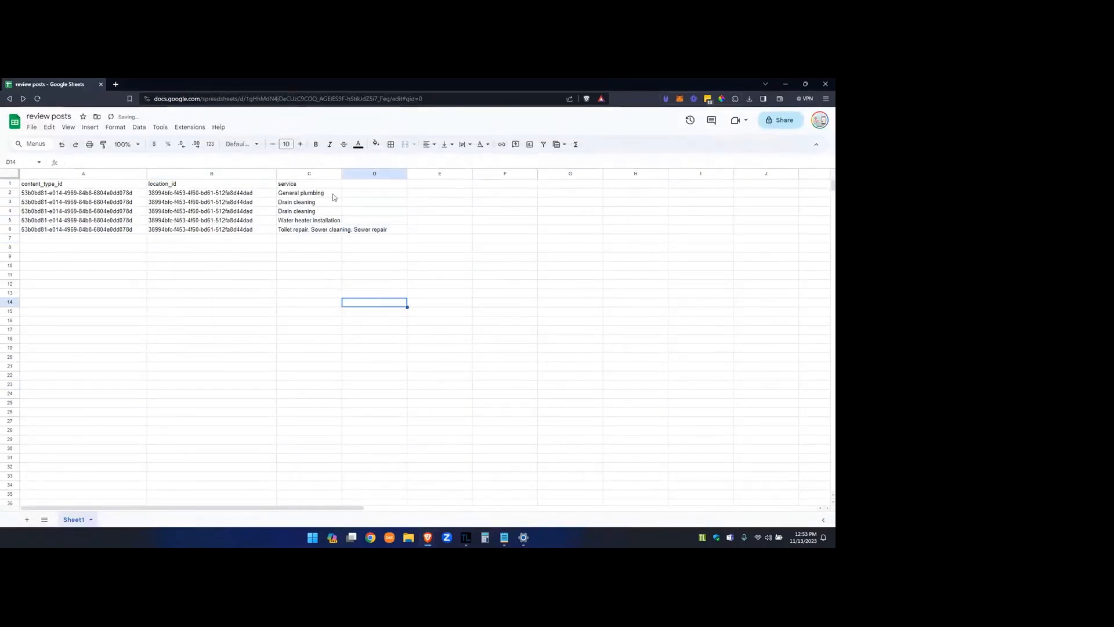
# Step: Remove the duplicate Drain cleaning service and move Water heater installation up to C4
pyautogui.click(323, 196)
pyautogui.click(328, 203)
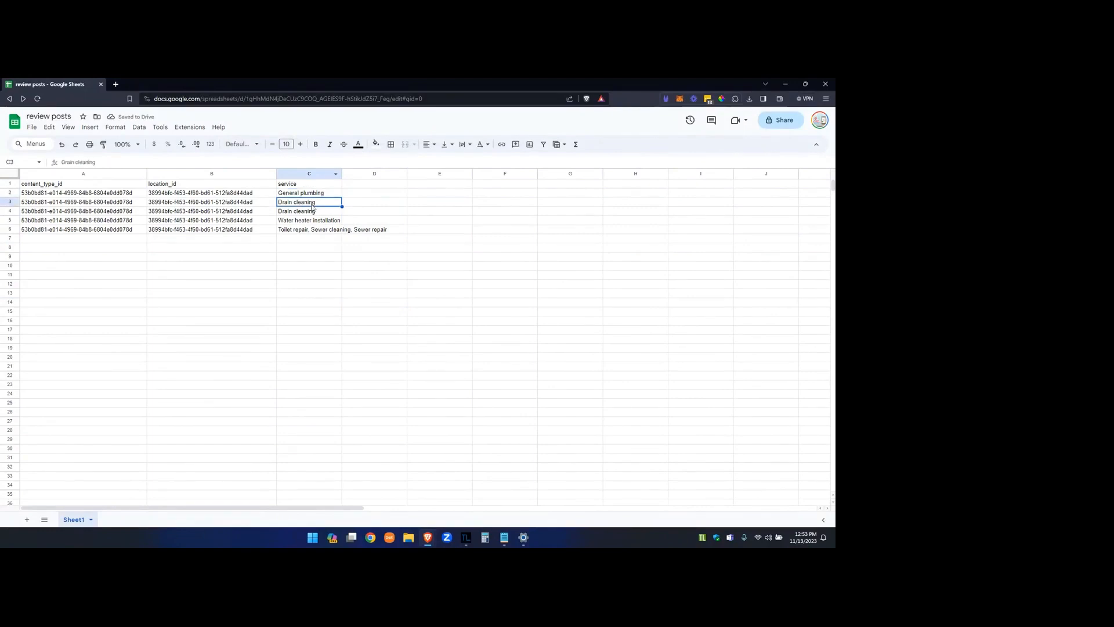
pyautogui.press('Delete')
pyautogui.click(327, 214)
pyautogui.moveTo(326, 215); pyautogui.dragTo(349, 229)
# Step: Split the combined services in C6 so Sewer cleaning is in C5, Toilet repair in C6 and Sewer repair in C7
pyautogui.doubleClick(322, 232)
pyautogui.hotkey('ctrl', 'x')
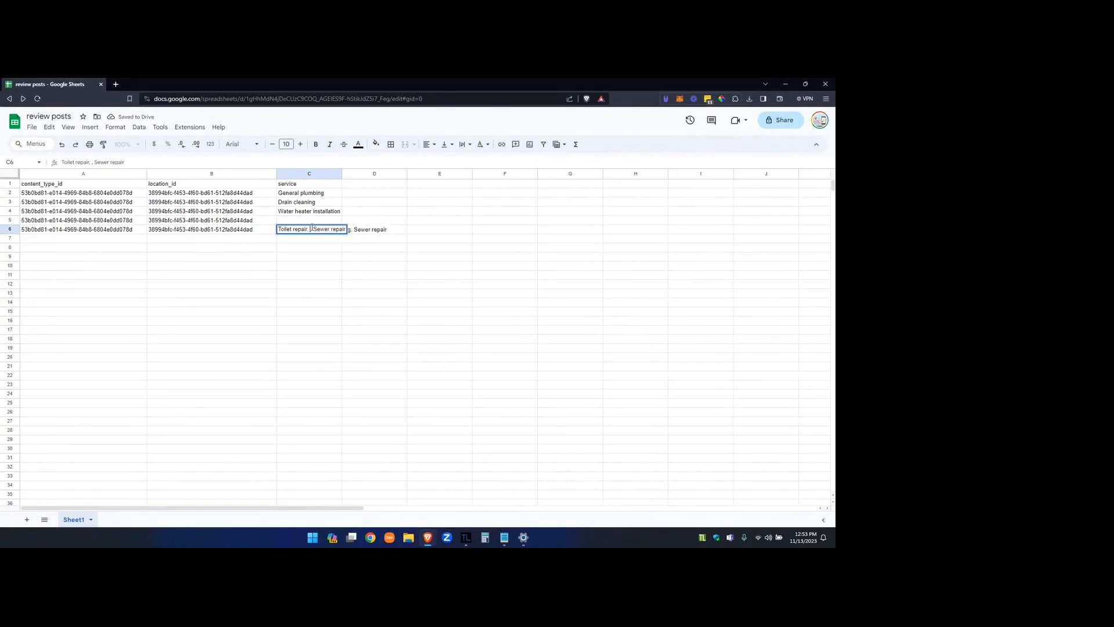
pyautogui.doubleClick(340, 221)
pyautogui.hotkey('ctrl', 'v')
pyautogui.doubleClick(315, 229)
pyautogui.moveTo(314, 230); pyautogui.dragTo(378, 229)
pyautogui.hotkey('ctrl', 'x')
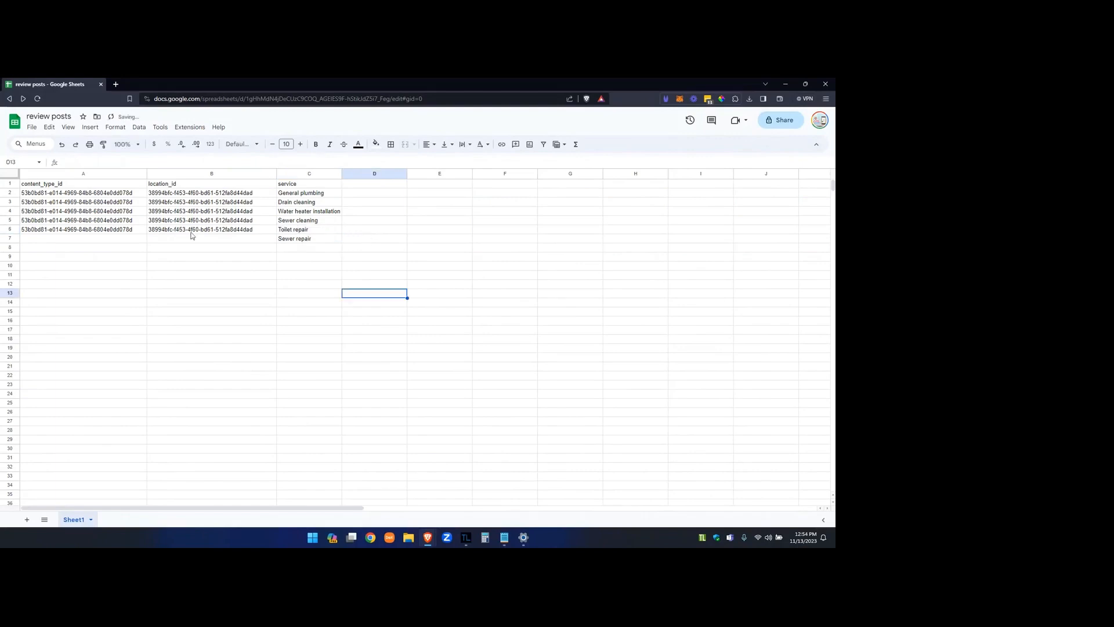
# Step: Fill the location_id down to row 7 and move the service column from C to E
pyautogui.click(256, 229)
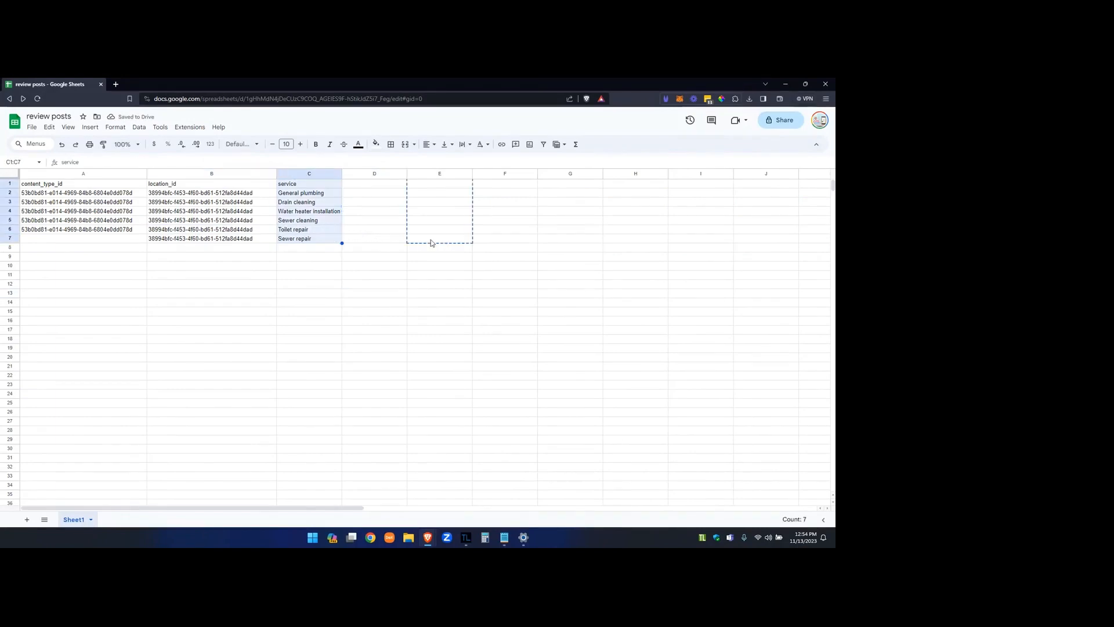
pyautogui.moveTo(433, 241); pyautogui.dragTo(434, 242)
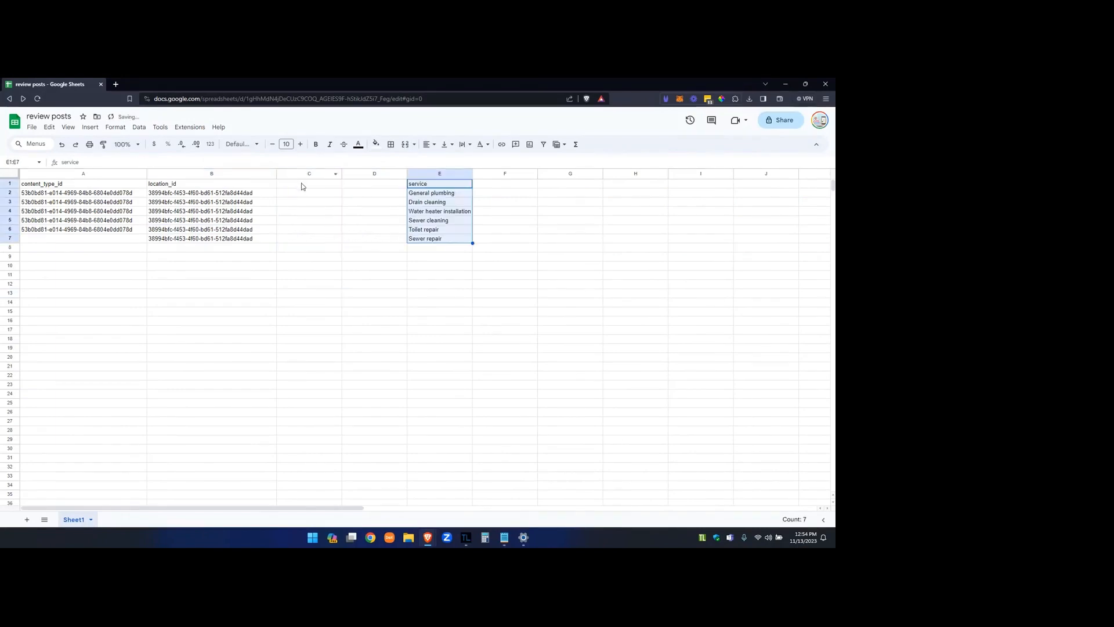
# Step: Add the headers website in D1 and phone in C1, and fill the placeholder phone number through C2:C7
pyautogui.click(301, 183)
pyautogui.click(361, 185)
pyautogui.write('website')
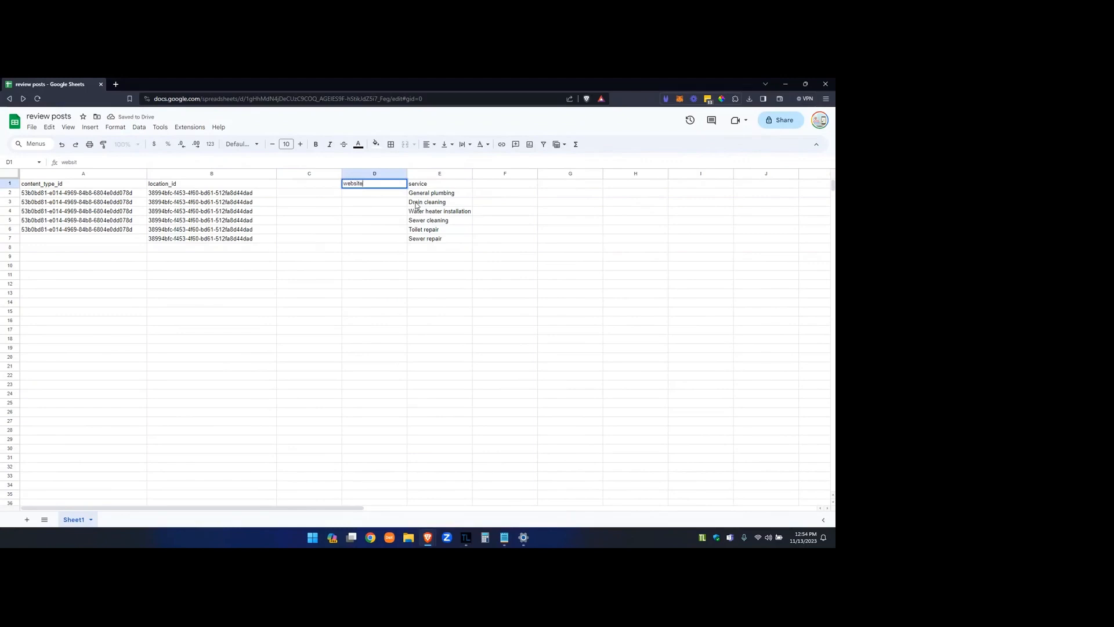
pyautogui.click(326, 183)
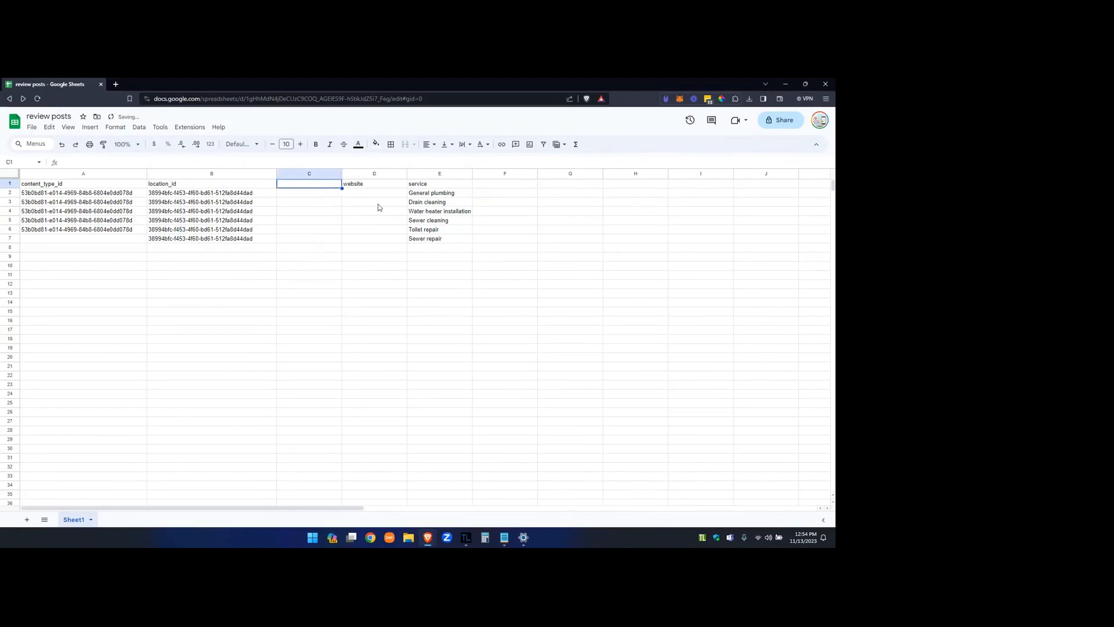
pyautogui.write('phone')
pyautogui.press('Return')
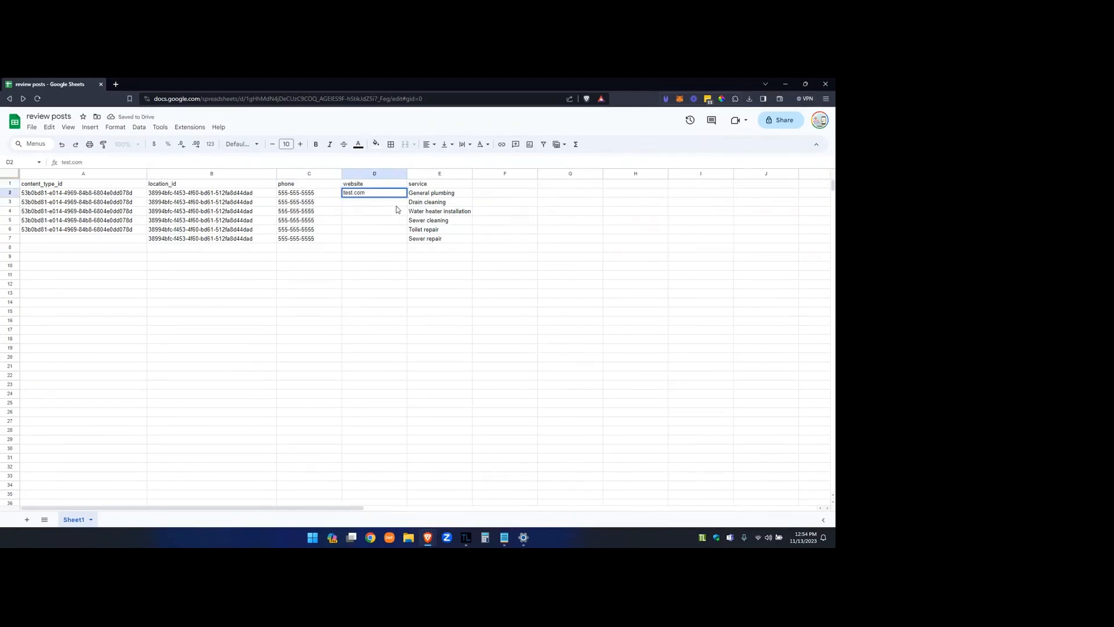
# Step: Fill the website column D2:D7 with test.com
pyautogui.click(404, 197)
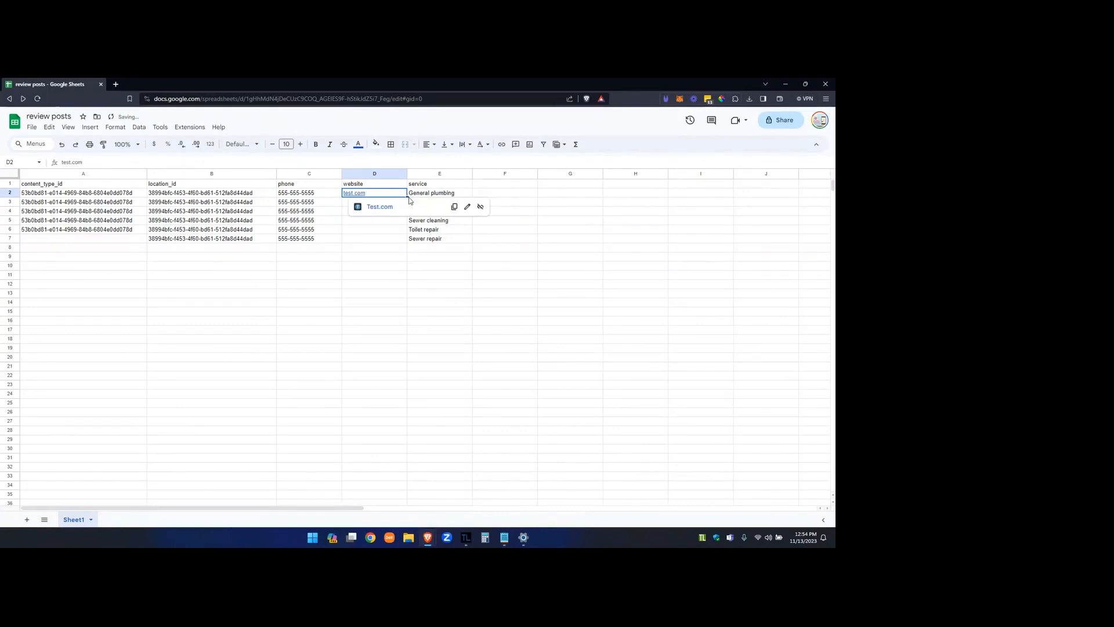
pyautogui.moveTo(407, 197); pyautogui.dragTo(412, 240)
pyautogui.click(441, 295)
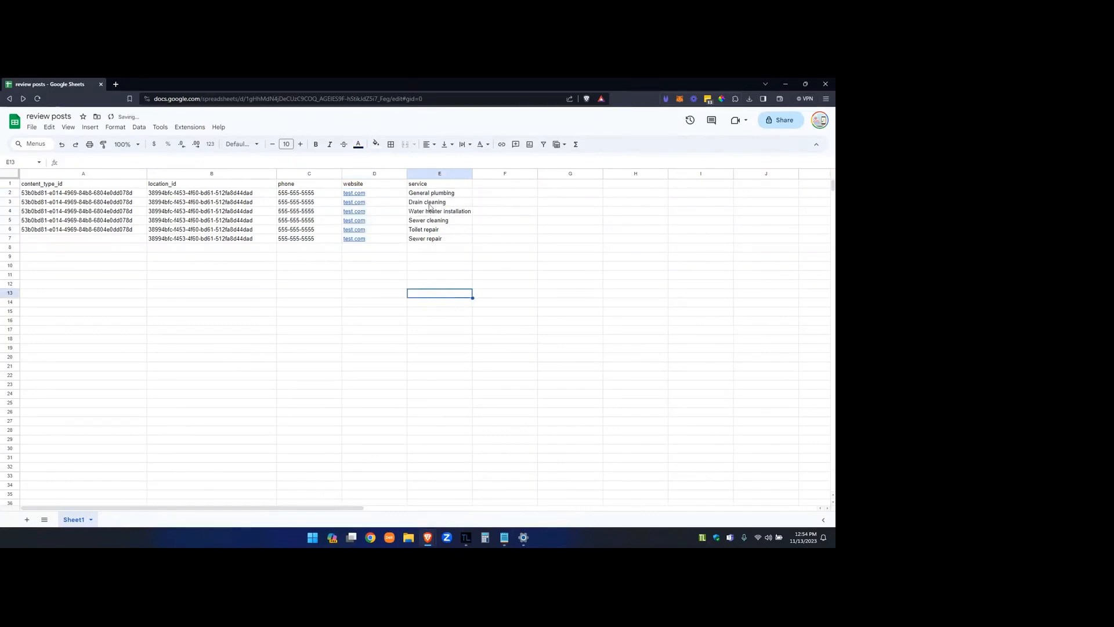
# Step: Switch back to the Web 2.0 Ranker window with the generated Facebook post
pyautogui.moveTo(428, 544)
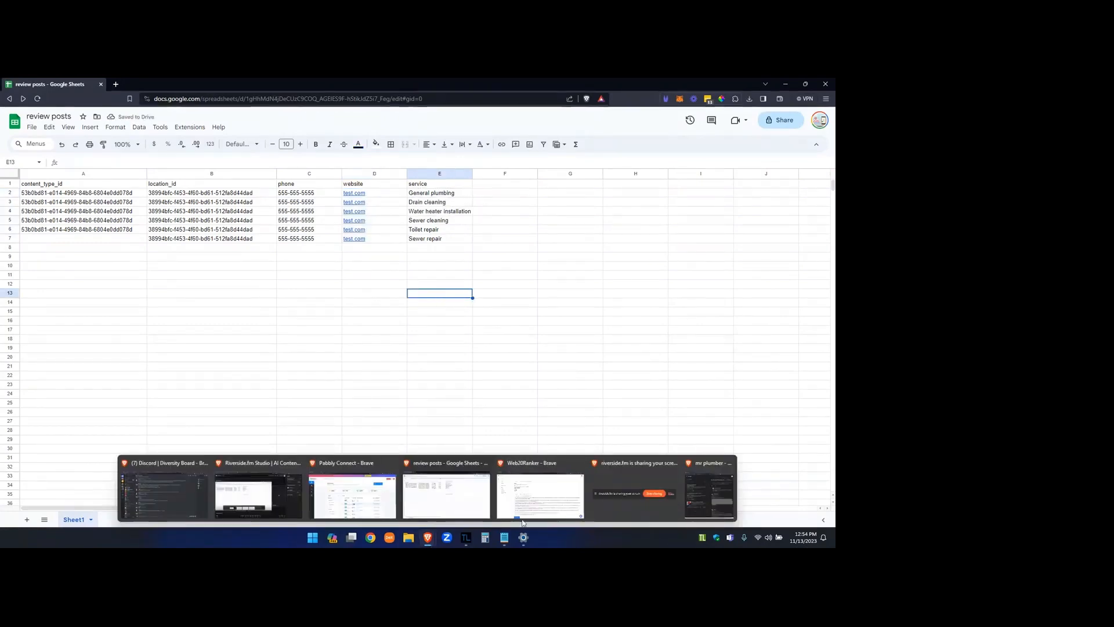
pyautogui.click(540, 490)
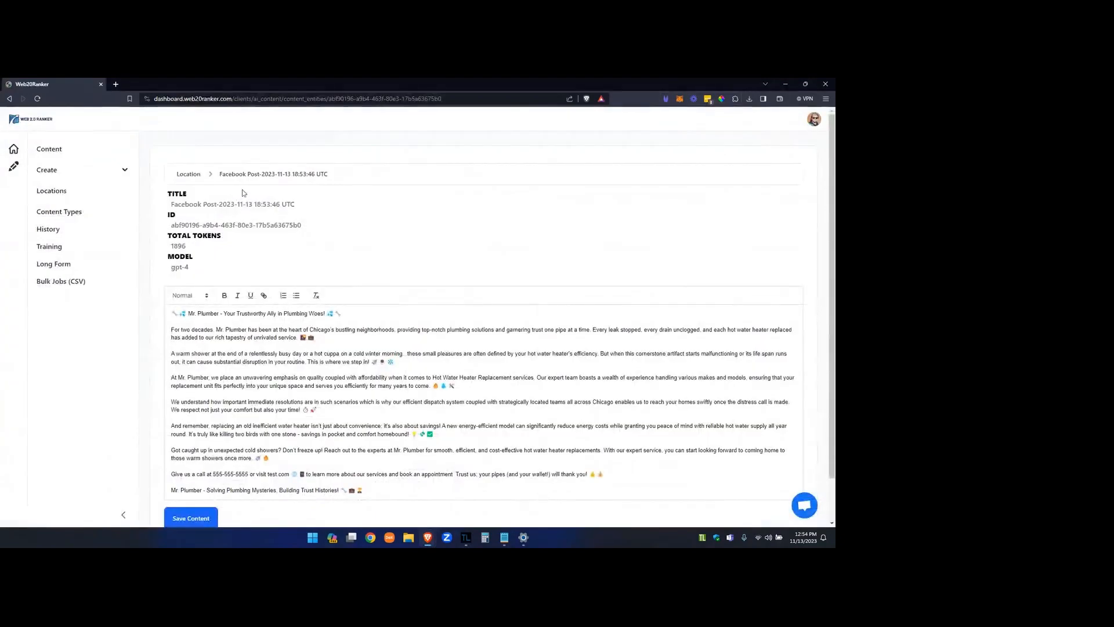
# Step: Review the generated Facebook post down to its closing line with the phone number and website
pyautogui.scroll(-1, 427, 127)
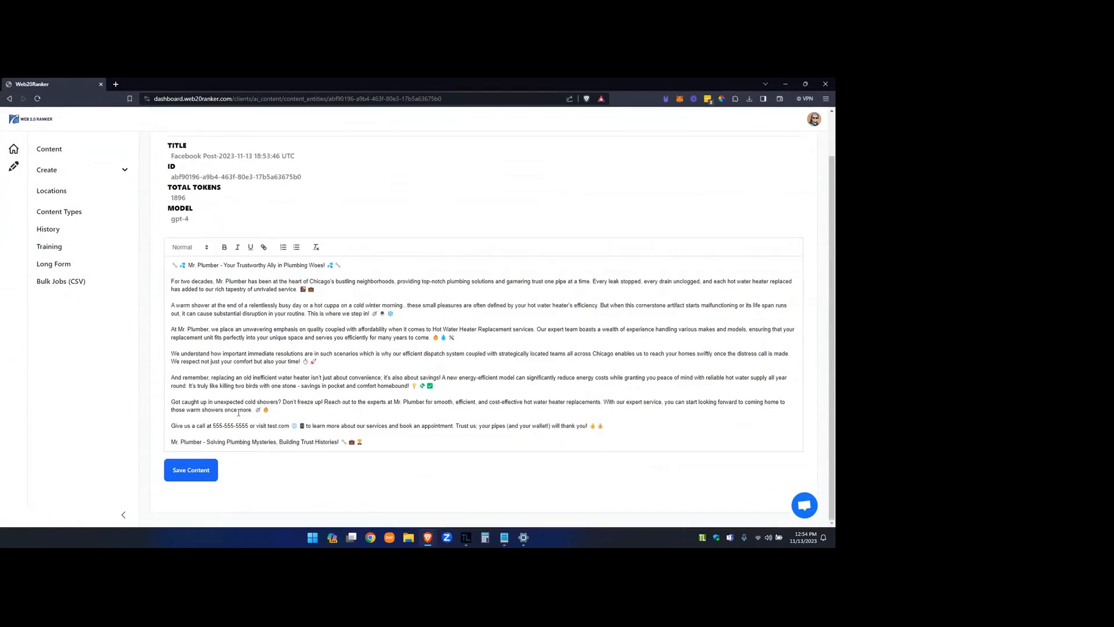
pyautogui.moveTo(204, 427); pyautogui.dragTo(606, 428)
pyautogui.click(584, 430)
pyautogui.click(409, 439)
# Step: Start a new bulk CSV generation and find the Facebook Post entry in the content type IDs list by searching for facebook
pyautogui.click(57, 288)
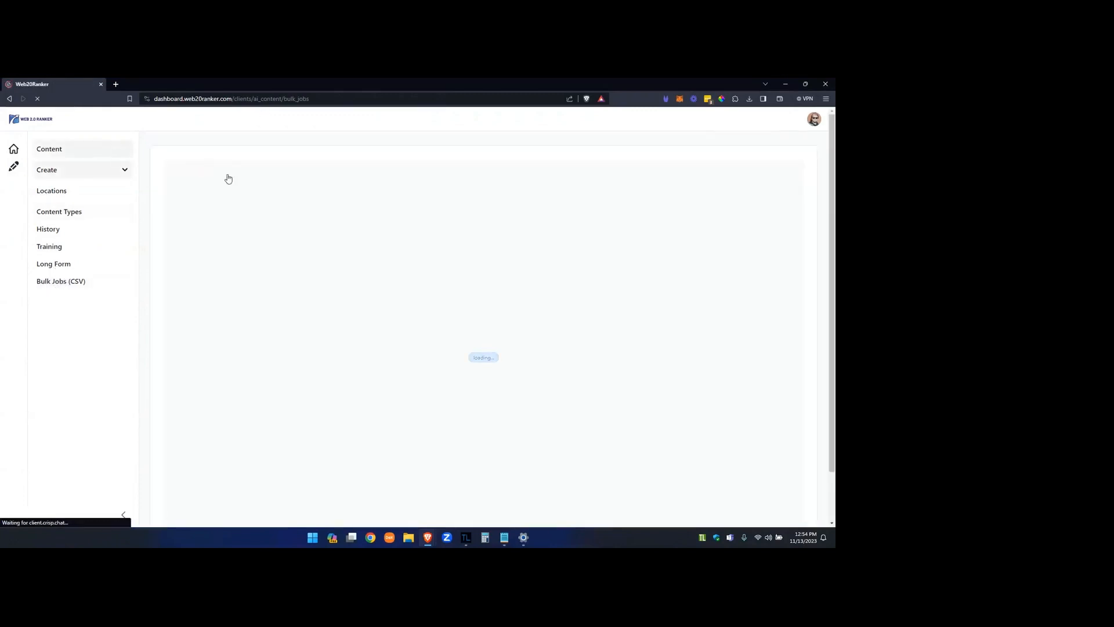
pyautogui.click(207, 167)
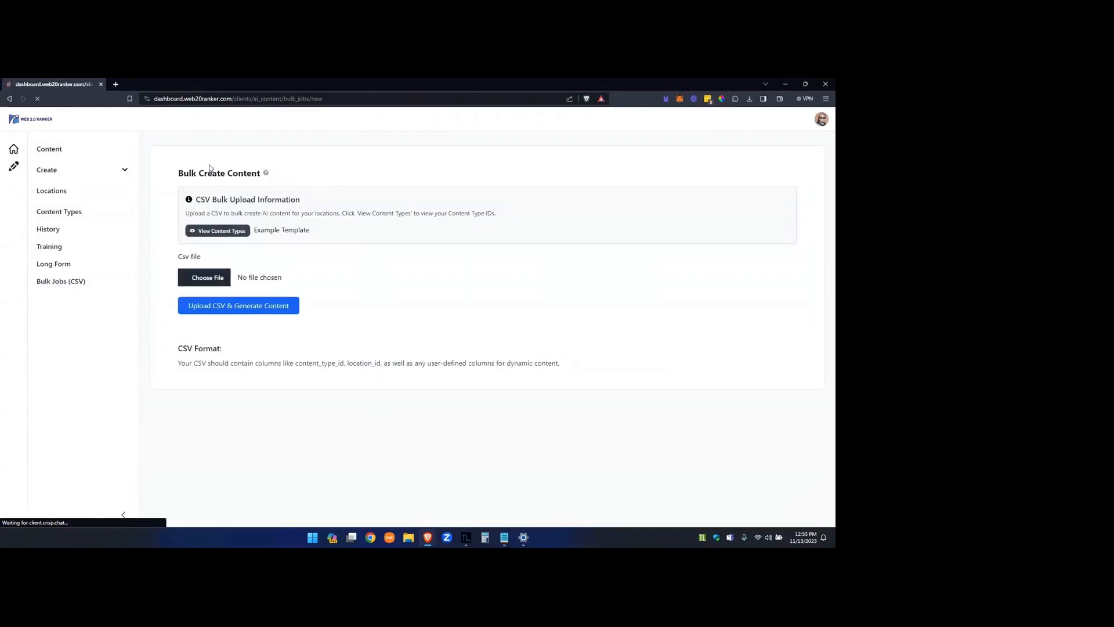
pyautogui.click(230, 232)
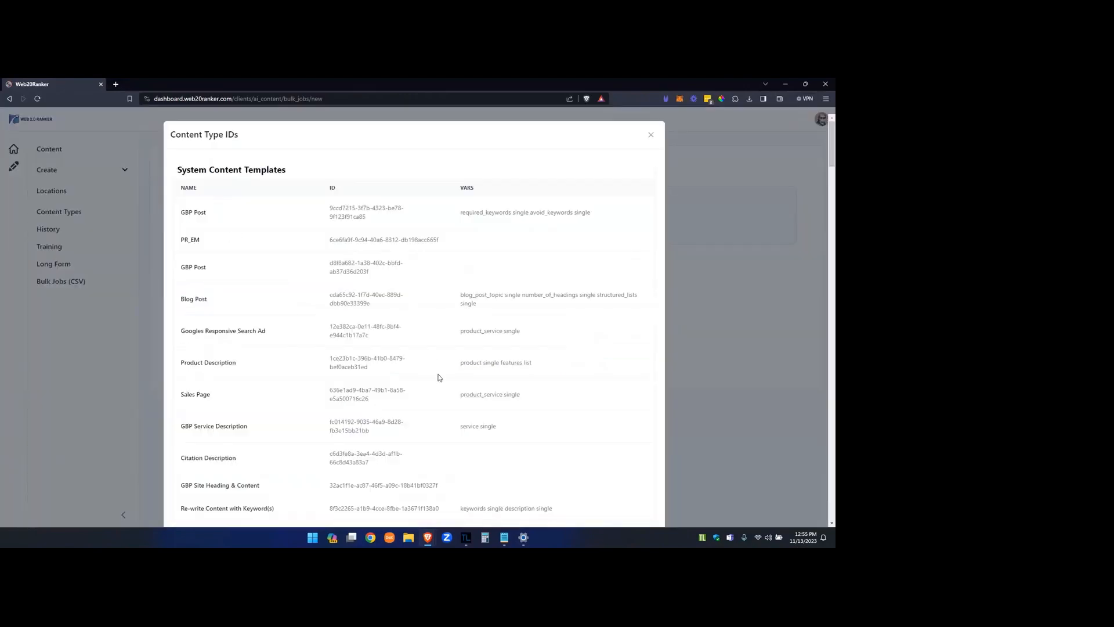
pyautogui.scroll(-7, 403, 350)
pyautogui.click(585, 118)
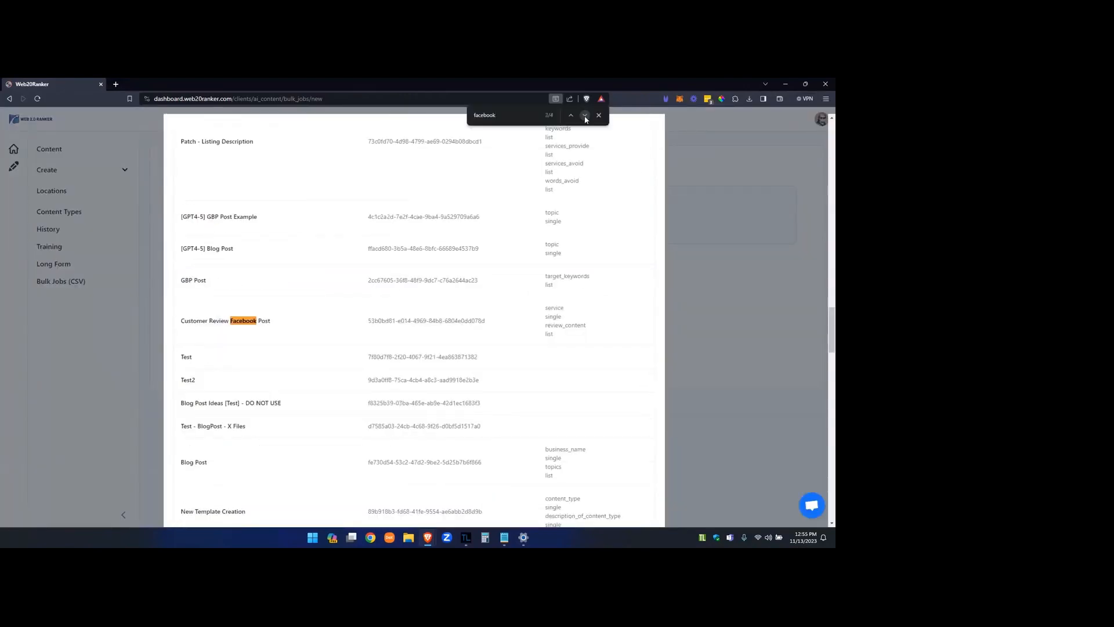
pyautogui.click(585, 118)
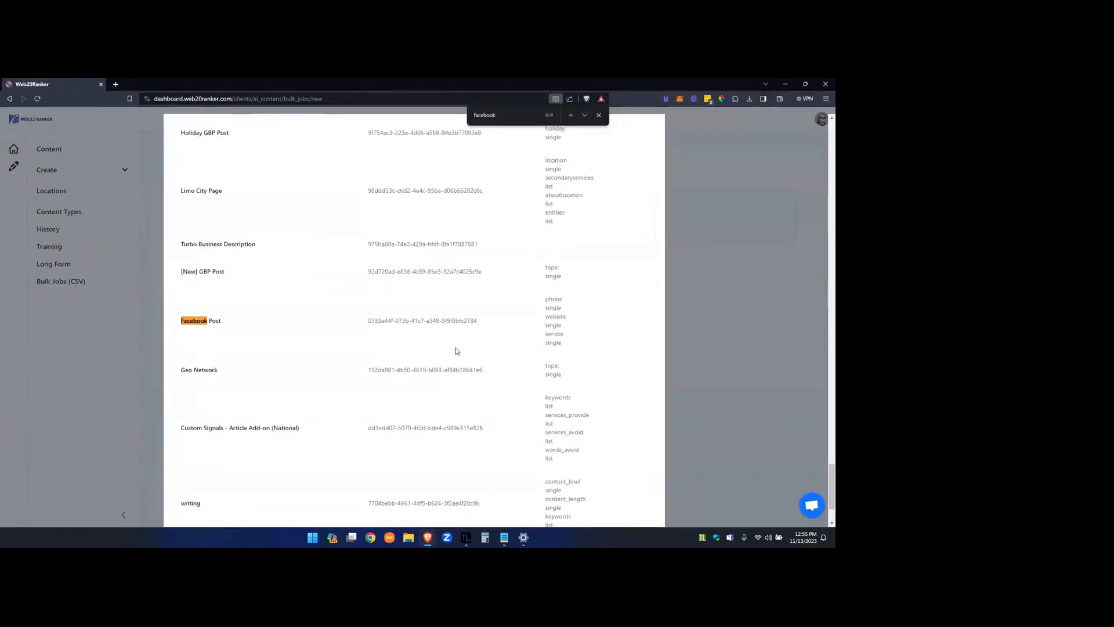
# Step: Check the Facebook Post entry's variables, copy its content type ID, and close the list
pyautogui.moveTo(547, 301); pyautogui.dragTo(567, 335)
pyautogui.moveTo(360, 320); pyautogui.dragTo(487, 319)
pyautogui.hotkey('ctrl', 'c')
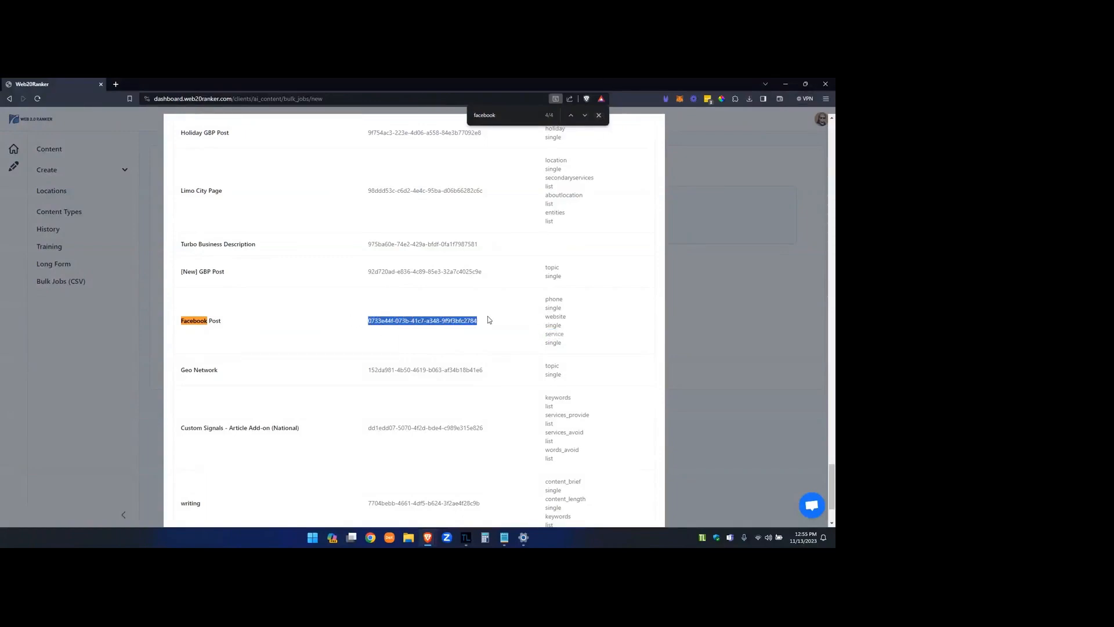
pyautogui.click(600, 118)
pyautogui.press('Escape')
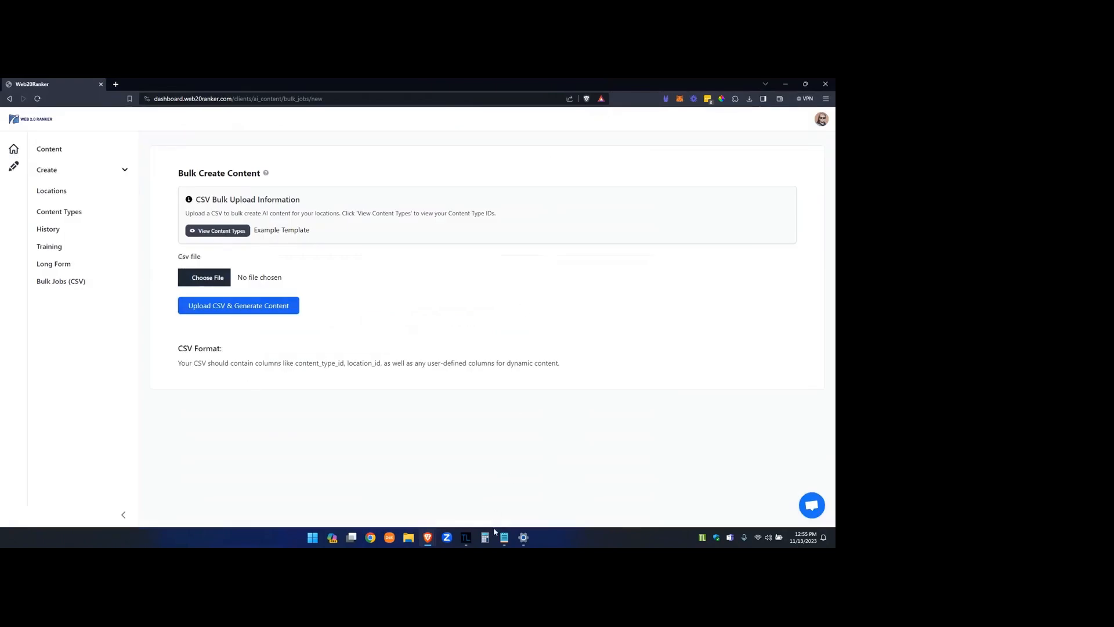
# Step: Switch to the review posts Google Sheet, replace the content_type_id in A2 with the copied Facebook Post ID, and fill it down to A7
pyautogui.moveTo(435, 540)
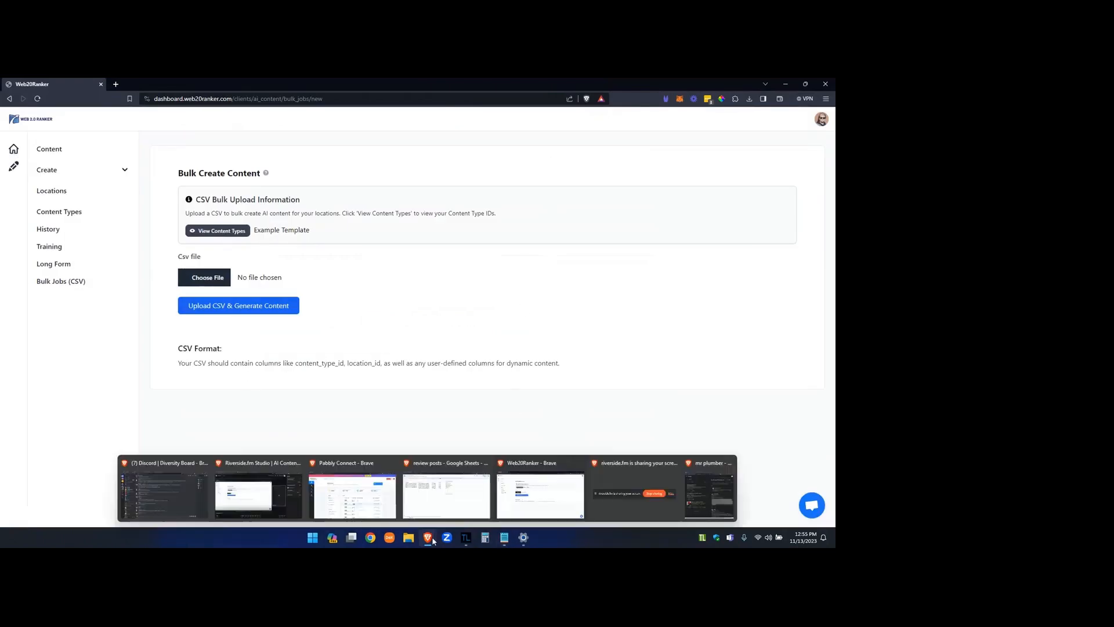
pyautogui.click(437, 498)
pyautogui.doubleClick(111, 195)
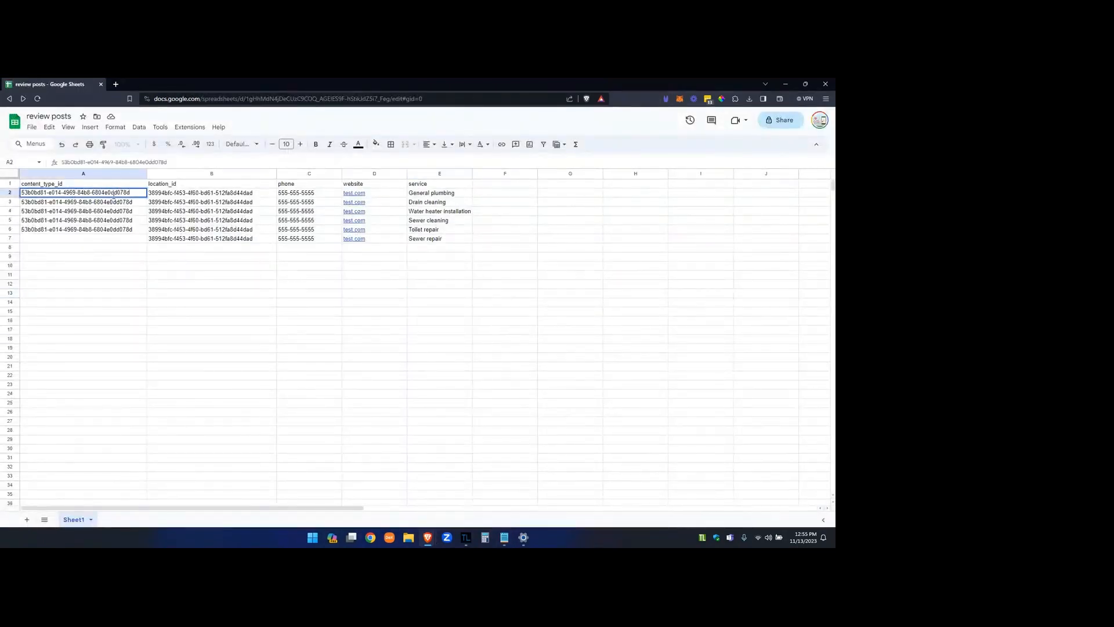
pyautogui.hotkey('ctrl', 'a')
pyautogui.hotkey('ctrl', 'v')
pyautogui.click(134, 297)
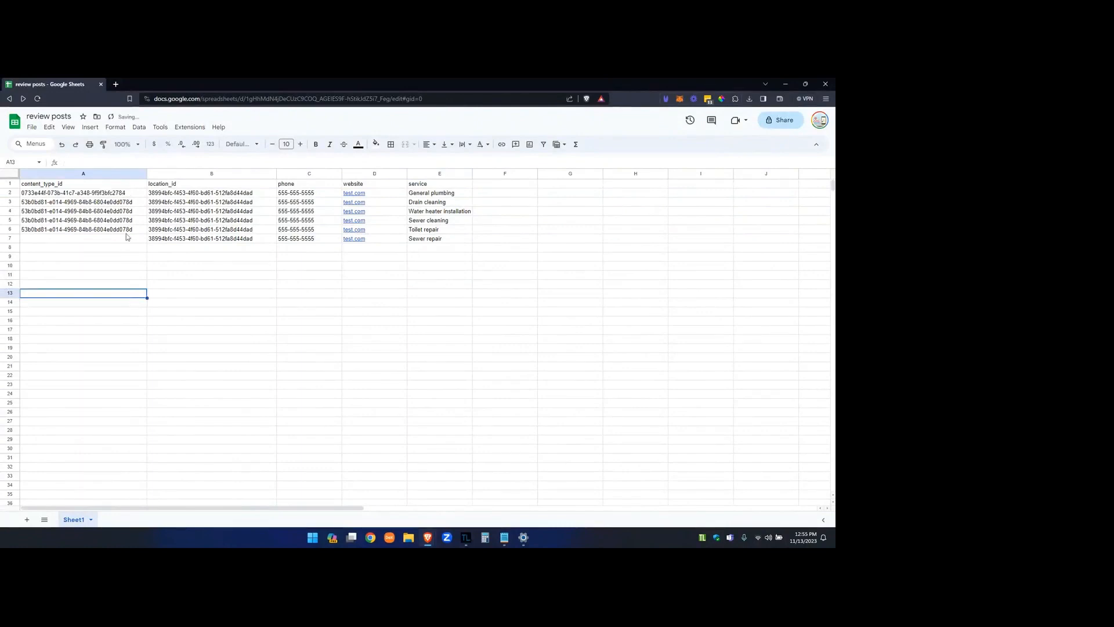
pyautogui.click(139, 196)
pyautogui.moveTo(147, 197); pyautogui.dragTo(145, 242)
pyautogui.click(338, 313)
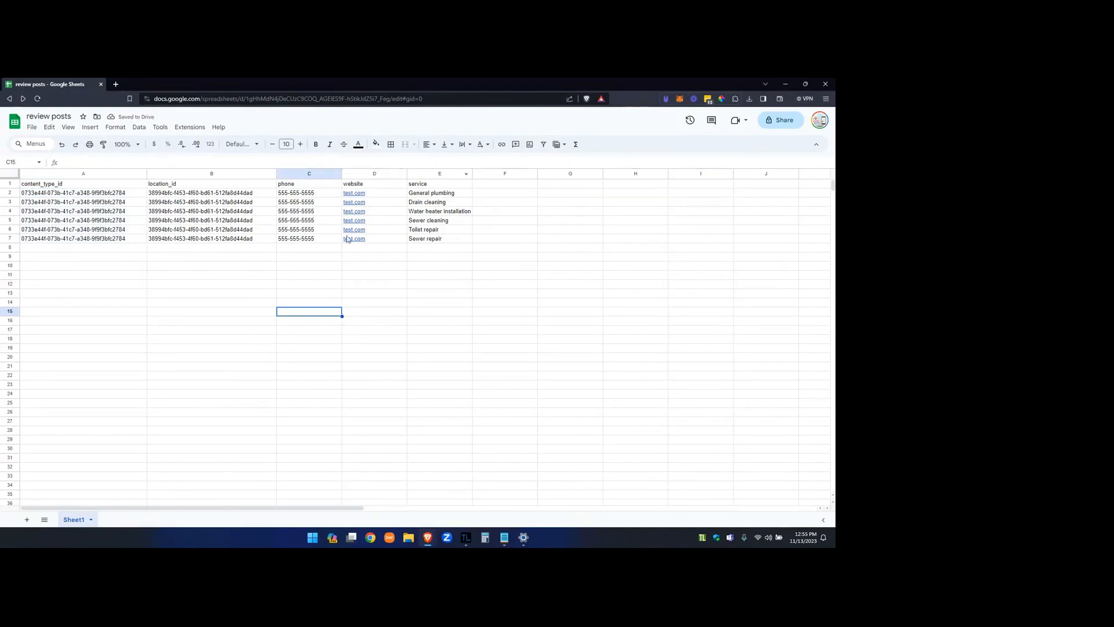
# Step: Rename the spreadsheet as service posts
pyautogui.click(40, 119)
pyautogui.doubleClick(49, 117)
pyautogui.write('servi')
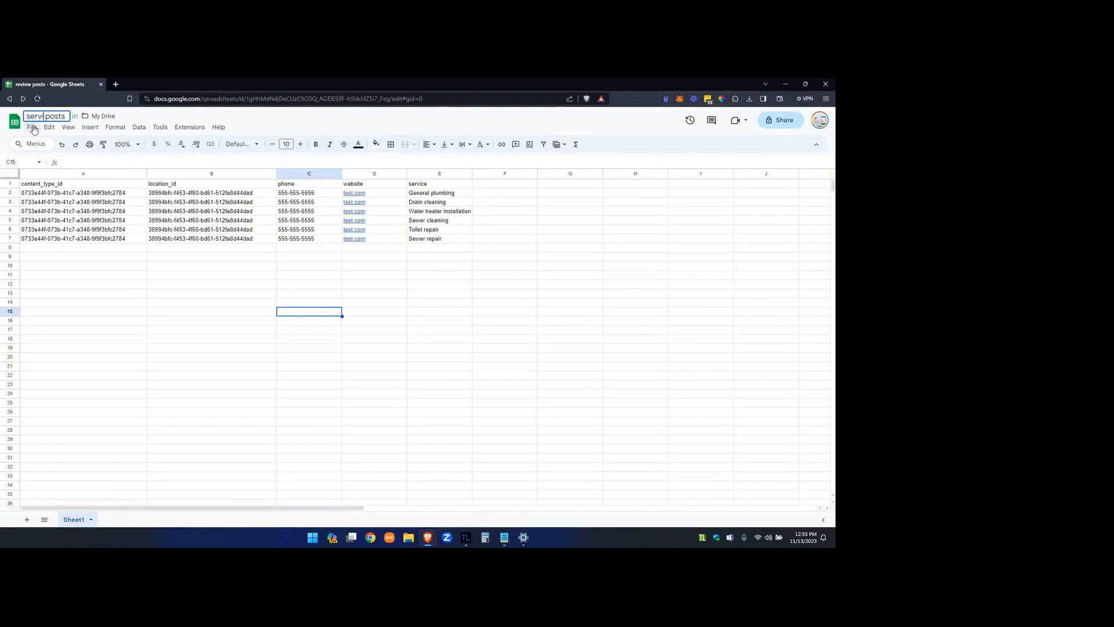
pyautogui.write('ce')
pyautogui.click(60, 240)
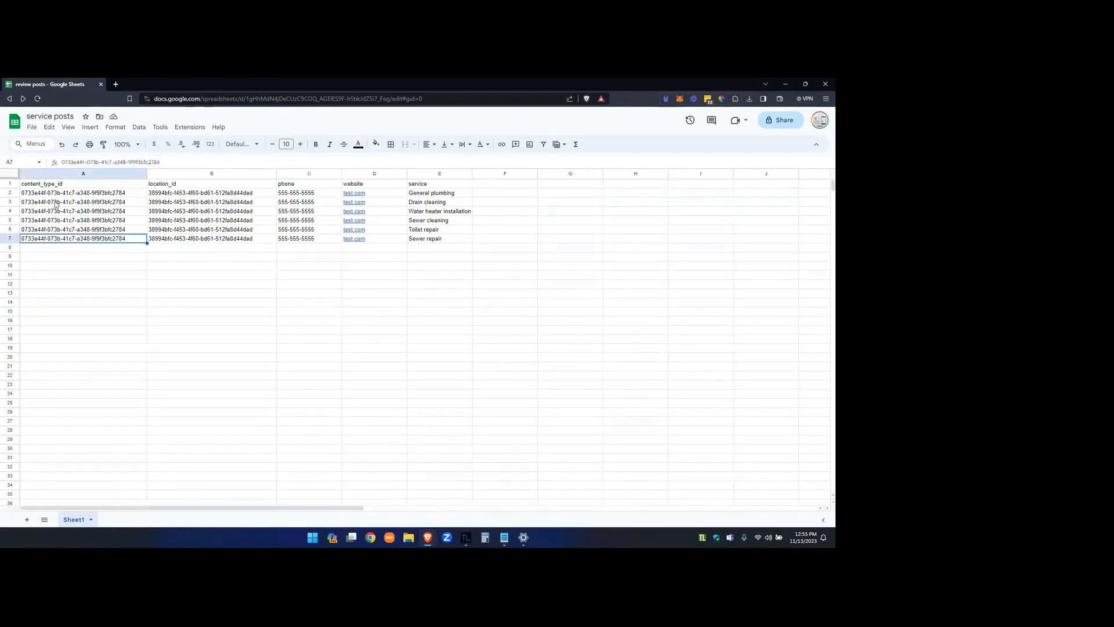
# Step: Download the sheet as a comma-separated values file named service posts - Sheet1.csv to the Desktop
pyautogui.click(32, 128)
pyautogui.moveTo(148, 234)
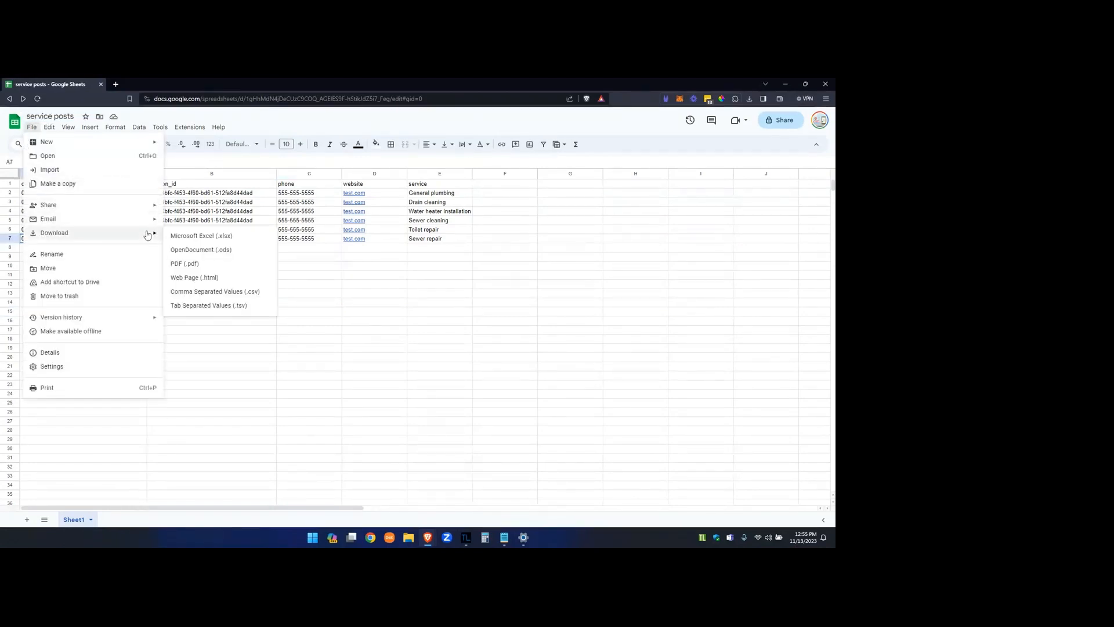
pyautogui.click(254, 294)
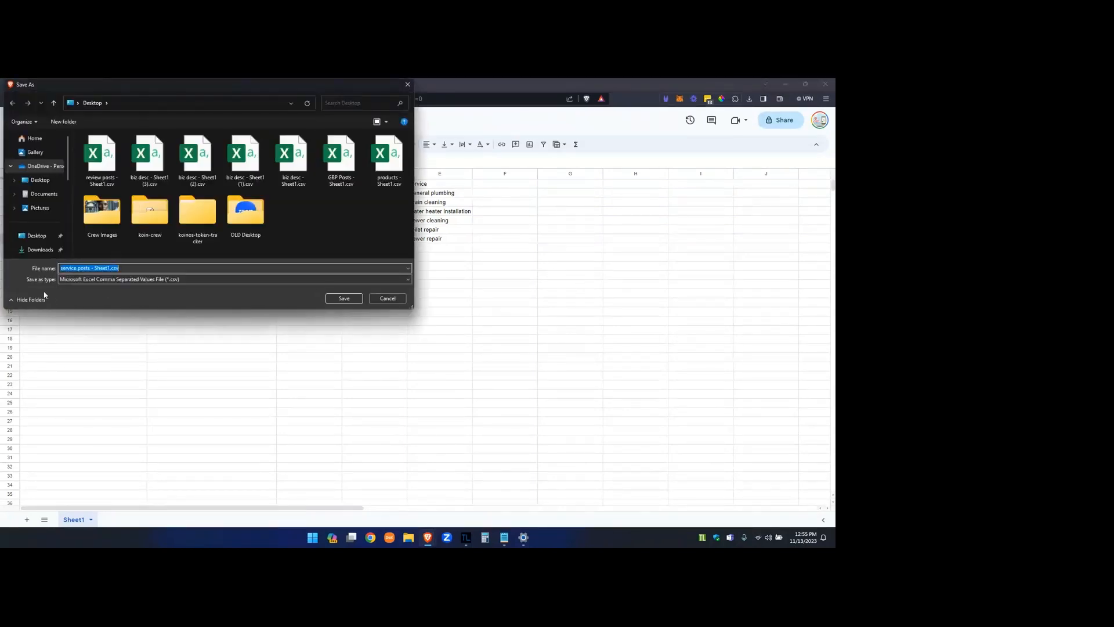
pyautogui.click(348, 298)
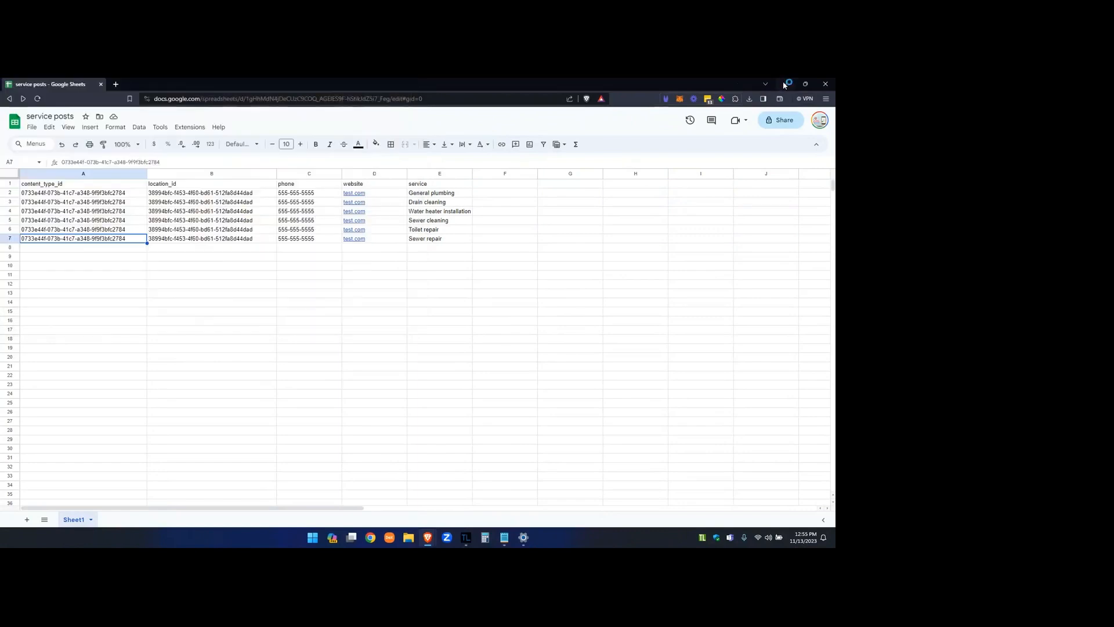
# Step: Switch back to Web 2.0 Ranker, upload service posts - Sheet1.csv as the bulk CSV file, and generate the content
pyautogui.click(785, 85)
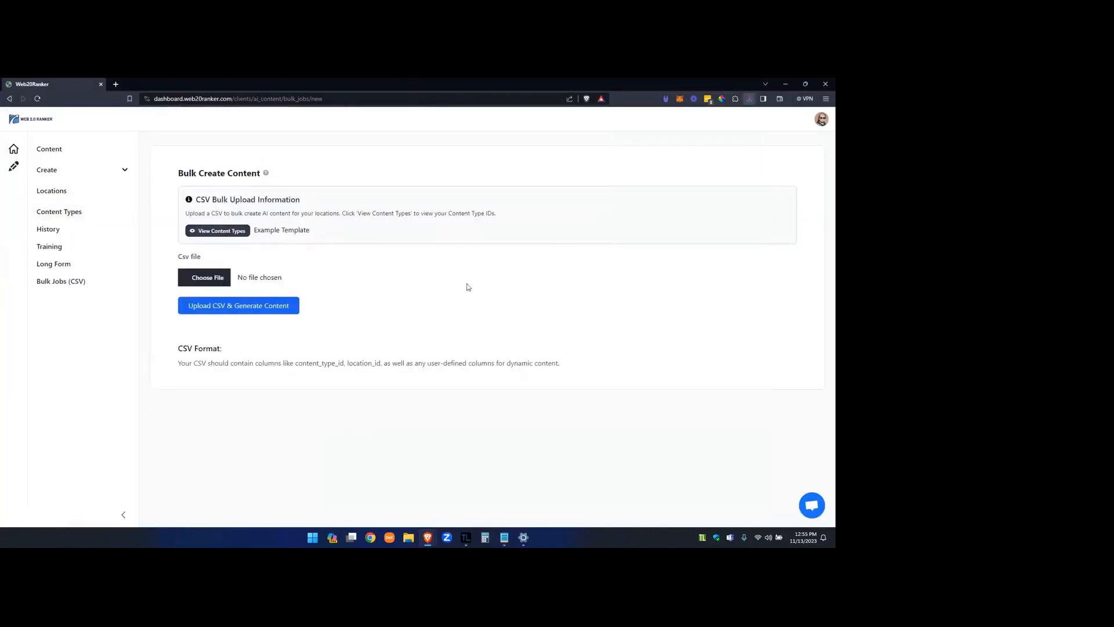
pyautogui.click(209, 279)
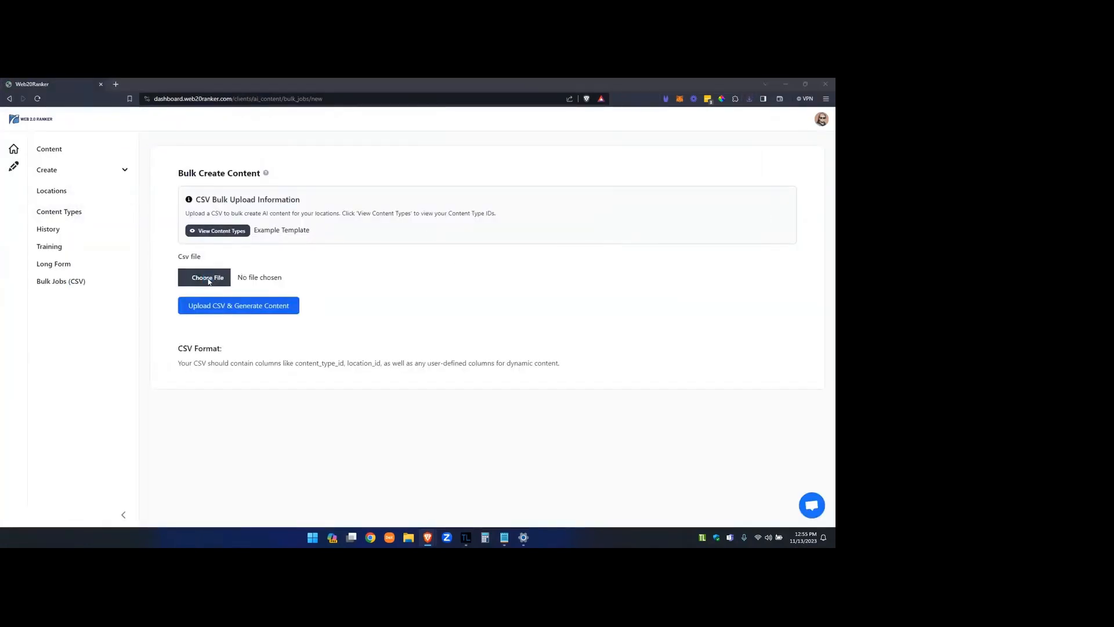
pyautogui.doubleClick(106, 145)
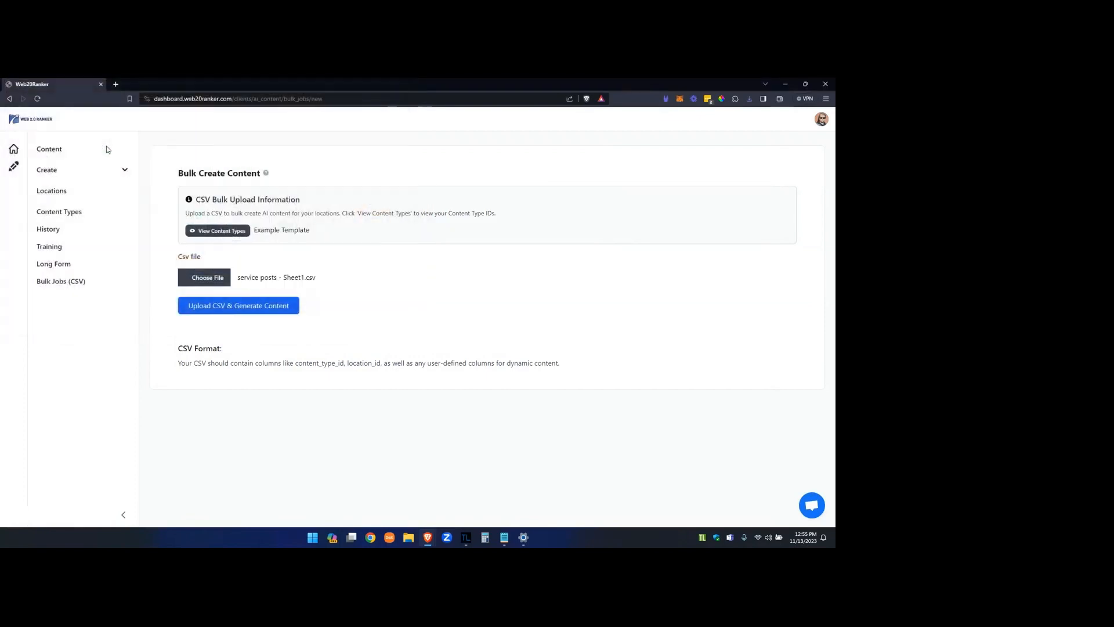
pyautogui.click(258, 308)
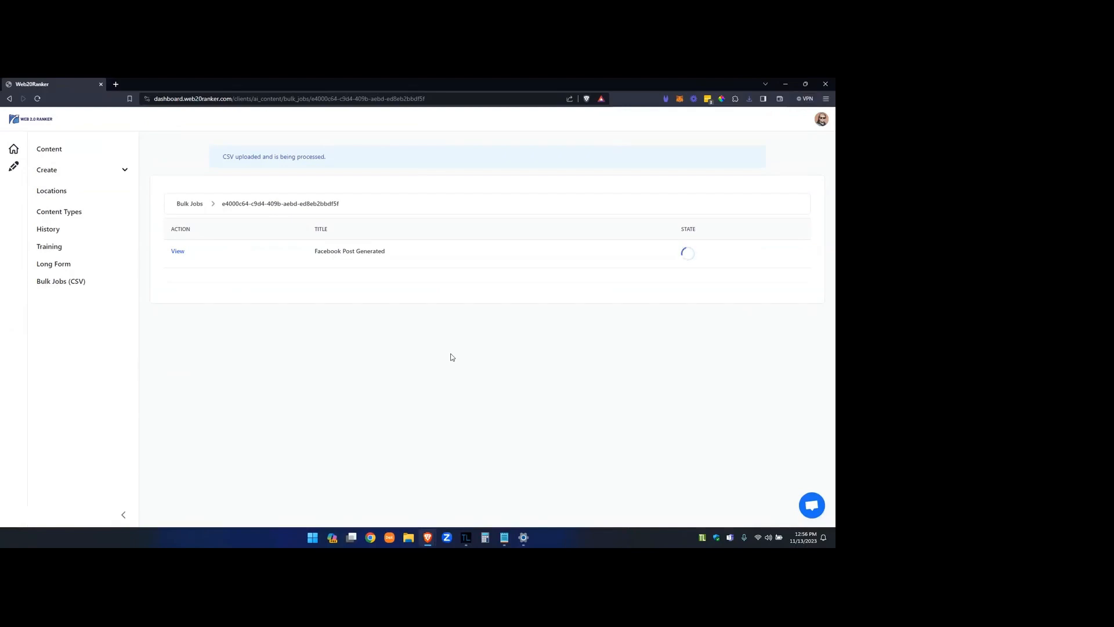
# Step: Refresh the bulk job and read its first finished Facebook post, ending back at the list of bulk jobs
pyautogui.press('F5')
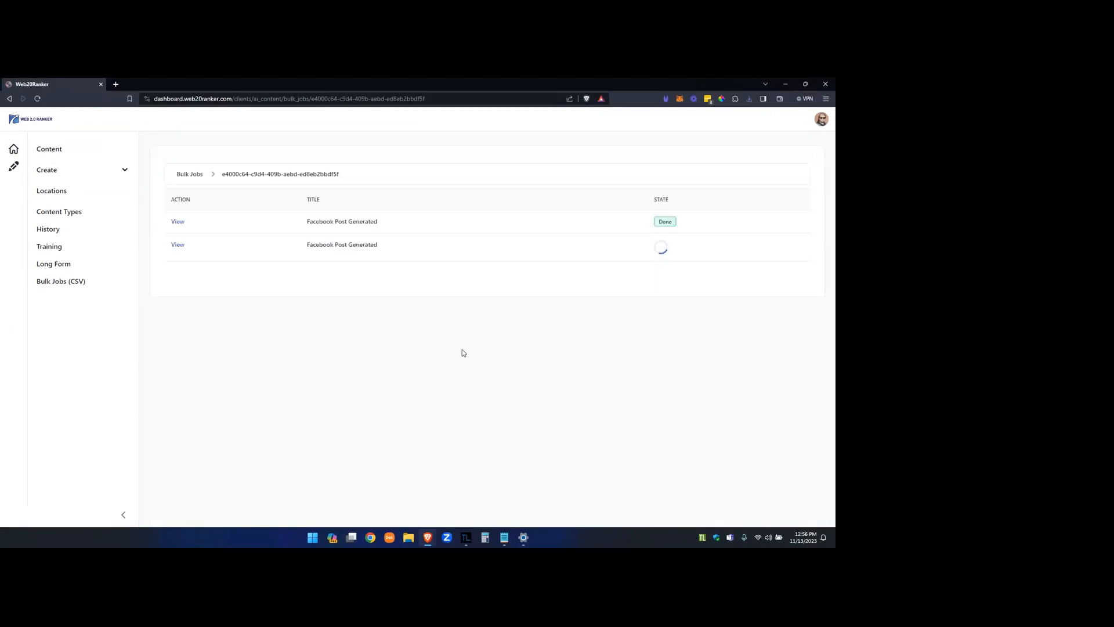
pyautogui.click(178, 222)
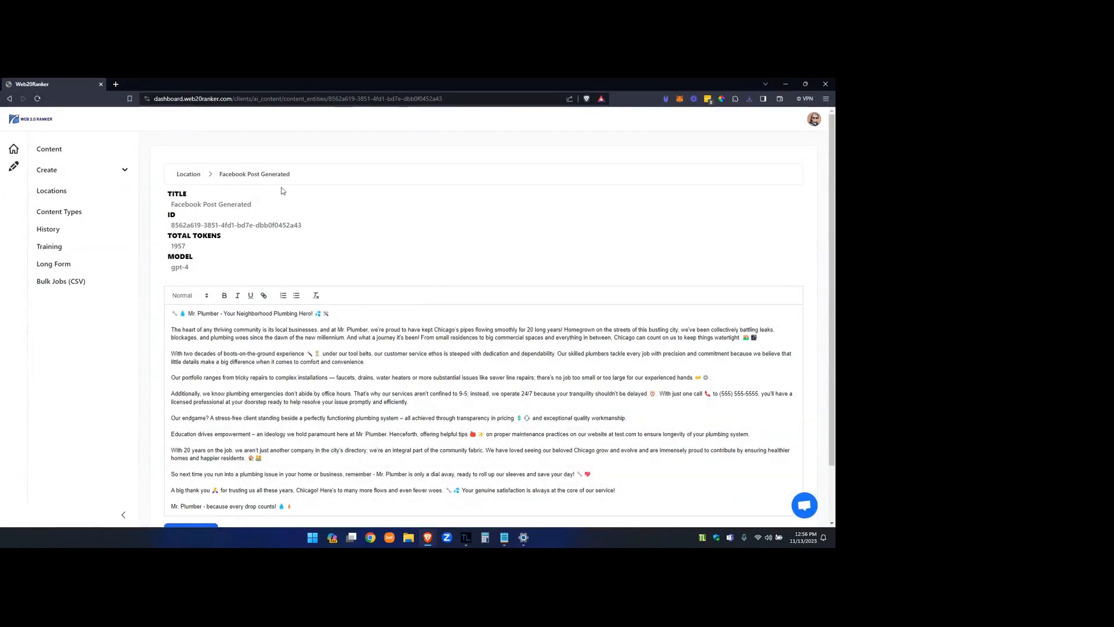
pyautogui.click(73, 287)
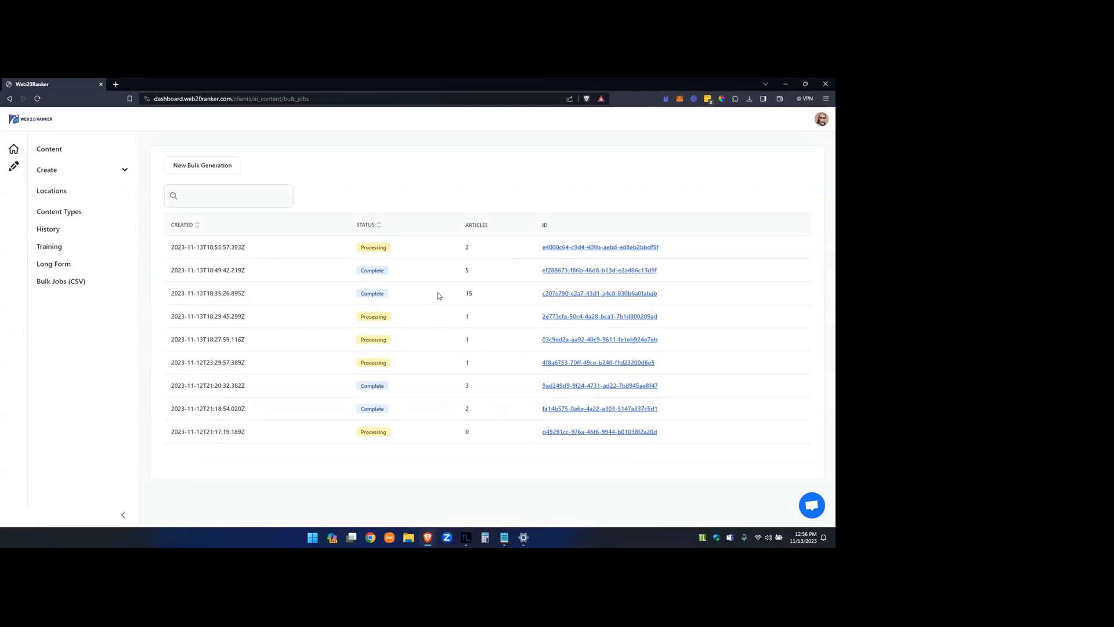
# Step: Open a new bulk generation form, view the available content type IDs, and close the list
pyautogui.click(186, 168)
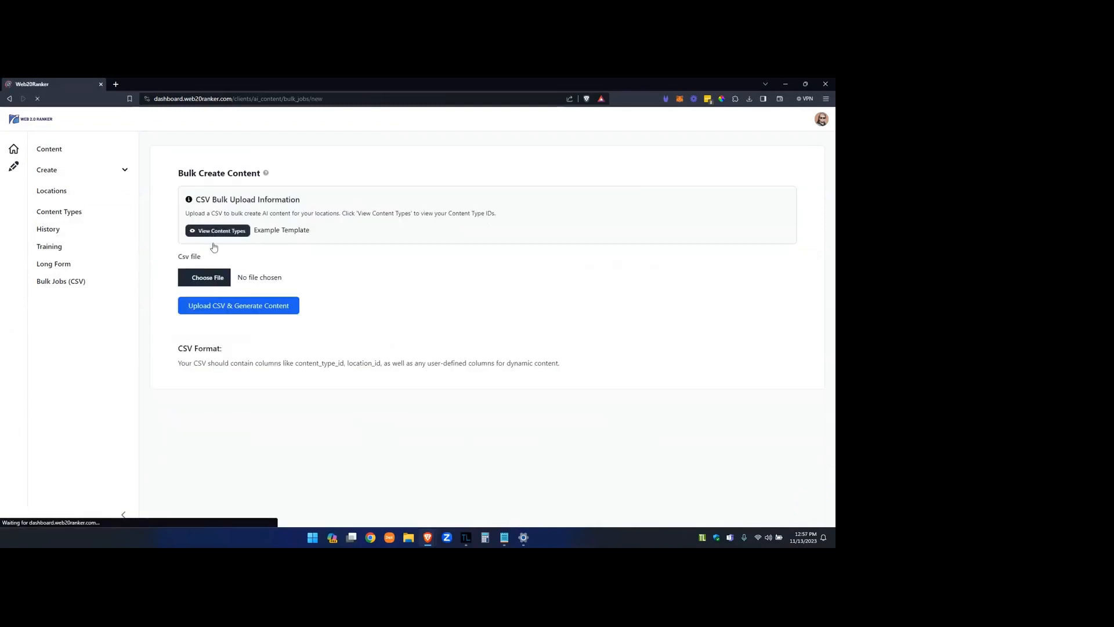
pyautogui.click(244, 231)
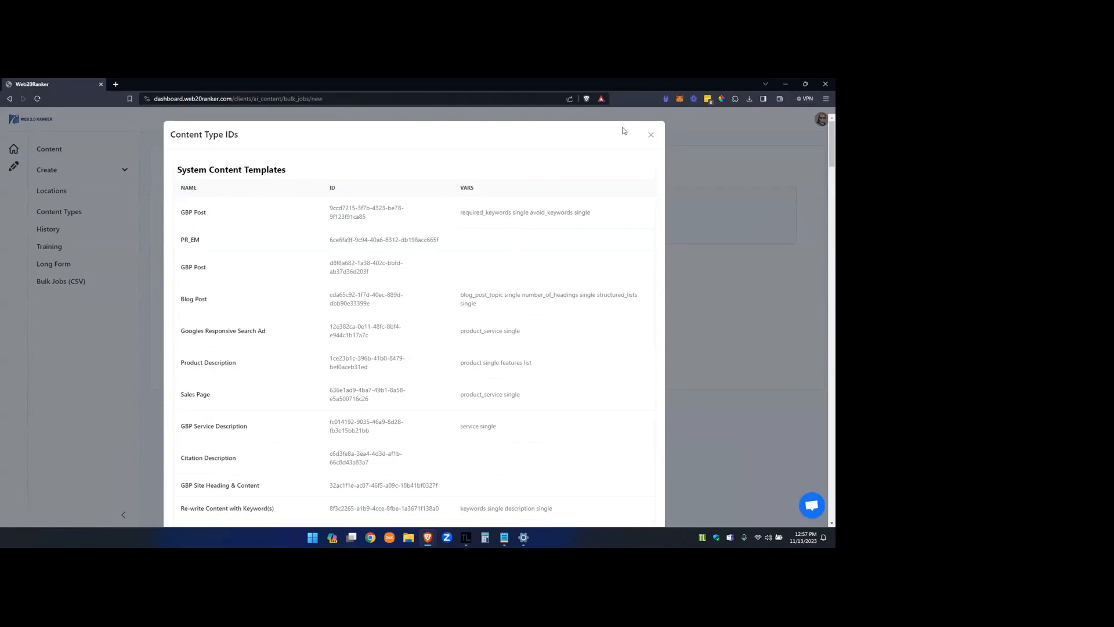
pyautogui.click(651, 135)
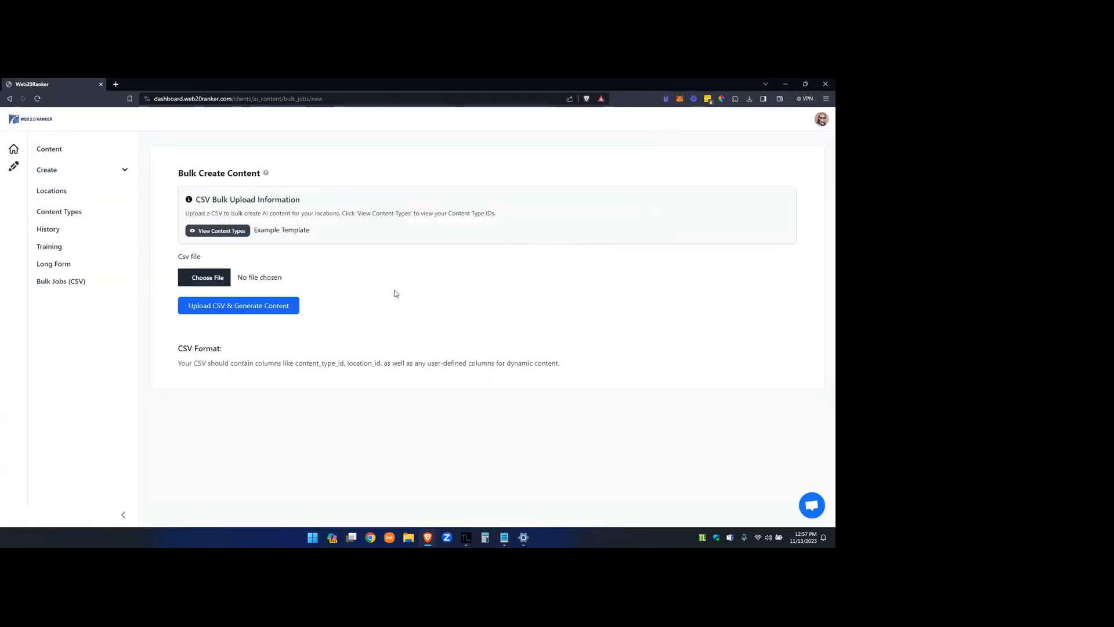